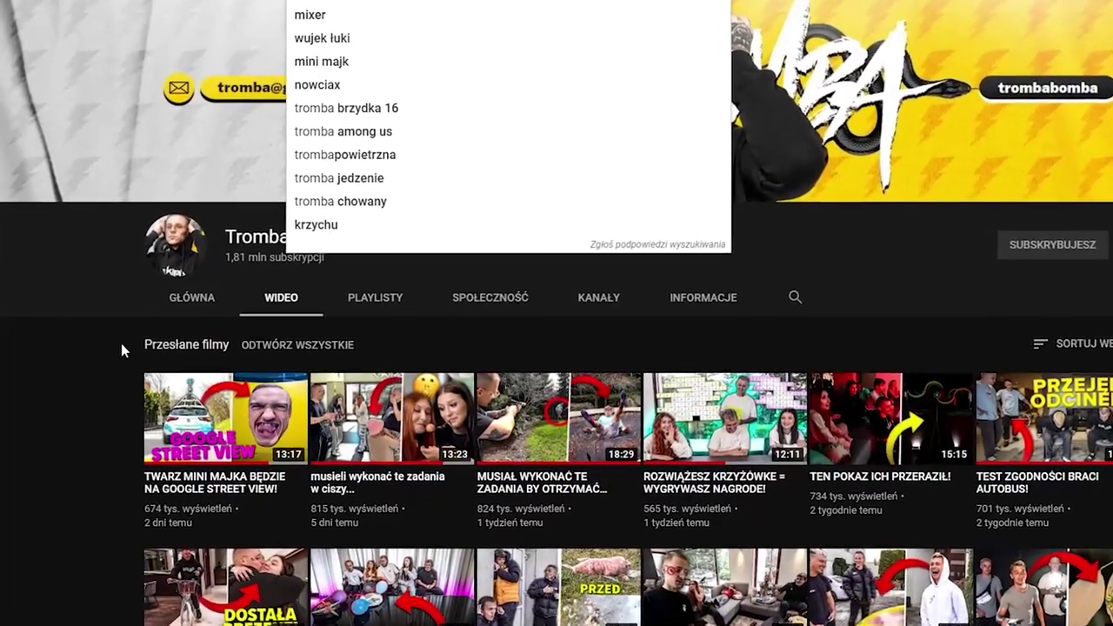
- Zoom the Tromba channel's Videos page to 150% and scroll through its uploads
{"action": "left_click", "coordinate": [78, 350]}
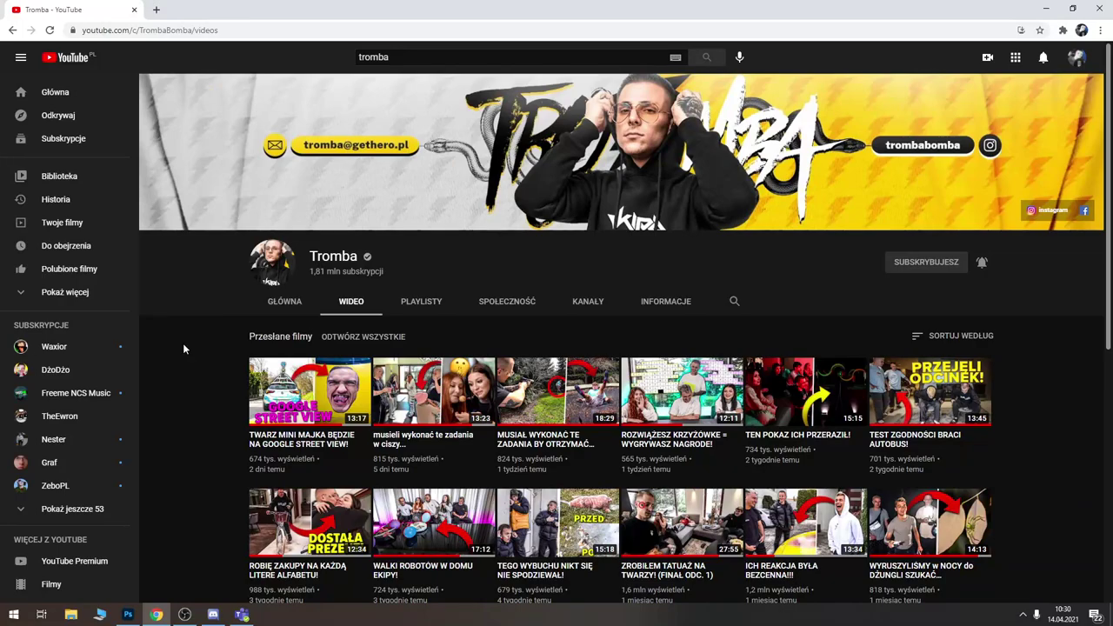
{"action": "key", "text": "ctrl+plus"}
{"action": "key", "text": "ctrl+plus"}
{"action": "key", "text": "ctrl+plus"}
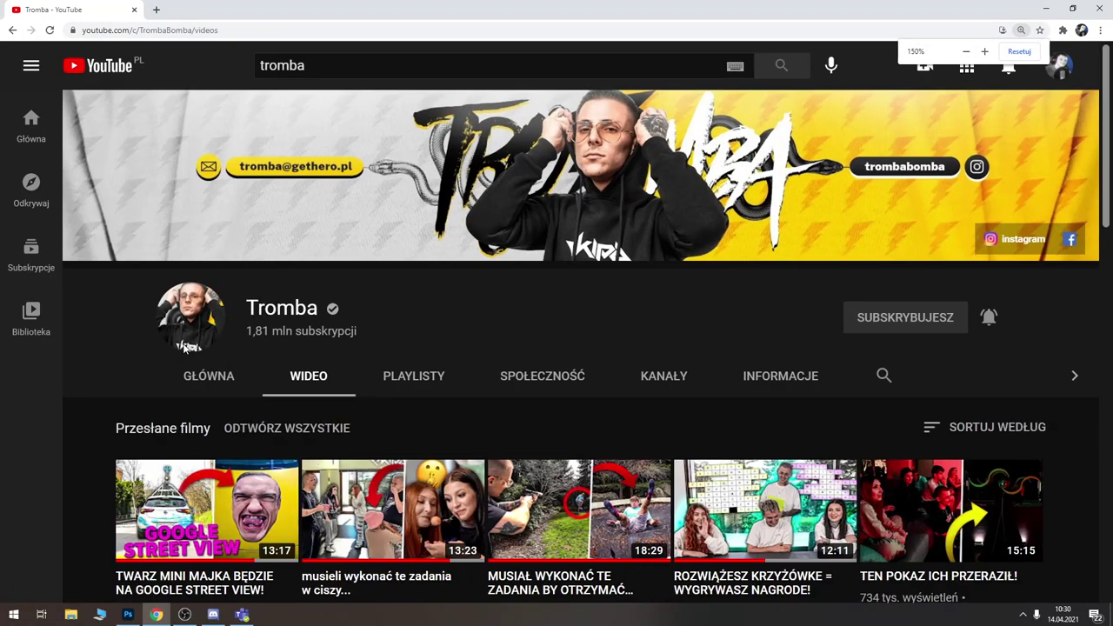
{"action": "scroll", "coordinate": [280, 385], "scroll_direction": "down", "scroll_amount": 3}
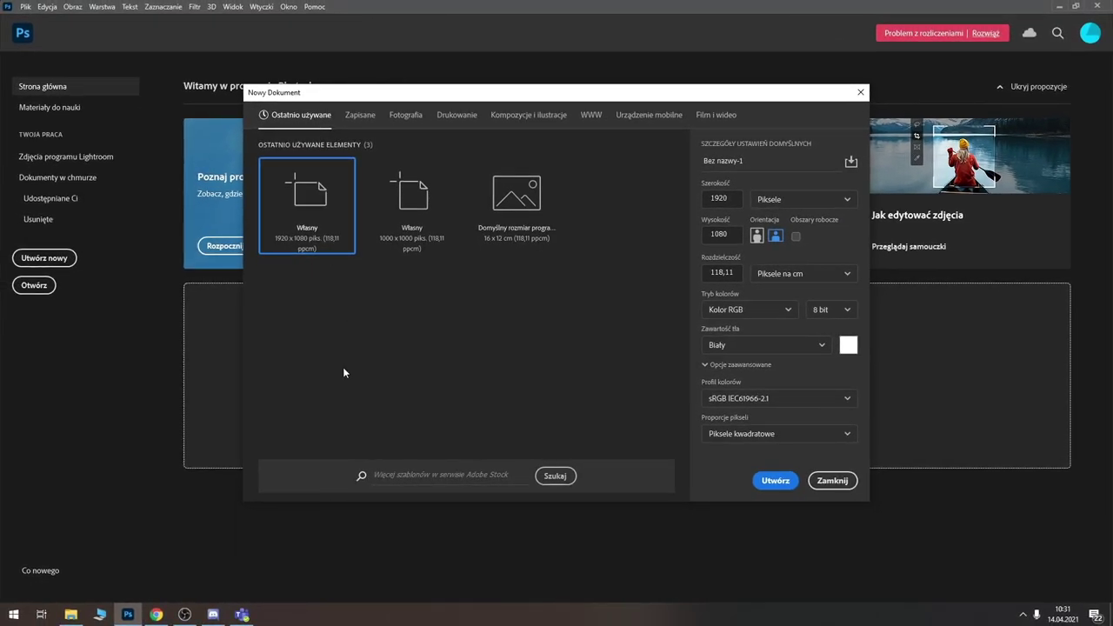
- Keep RGB Color mode and create the blank 1920×1080 document
{"action": "left_click", "coordinate": [749, 312]}
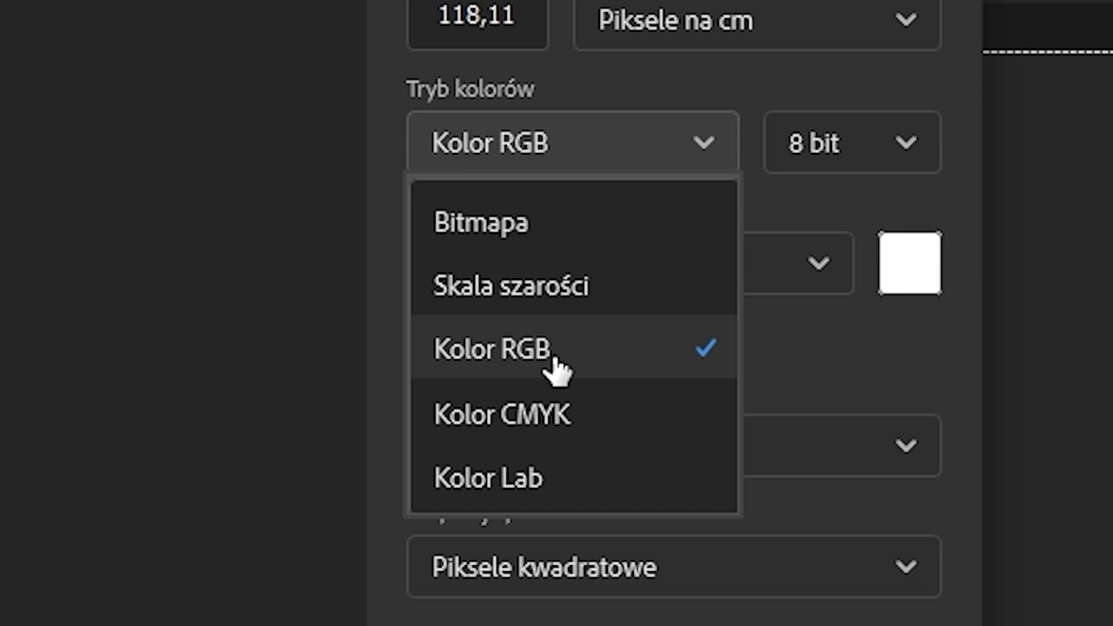
{"action": "left_click", "coordinate": [553, 365]}
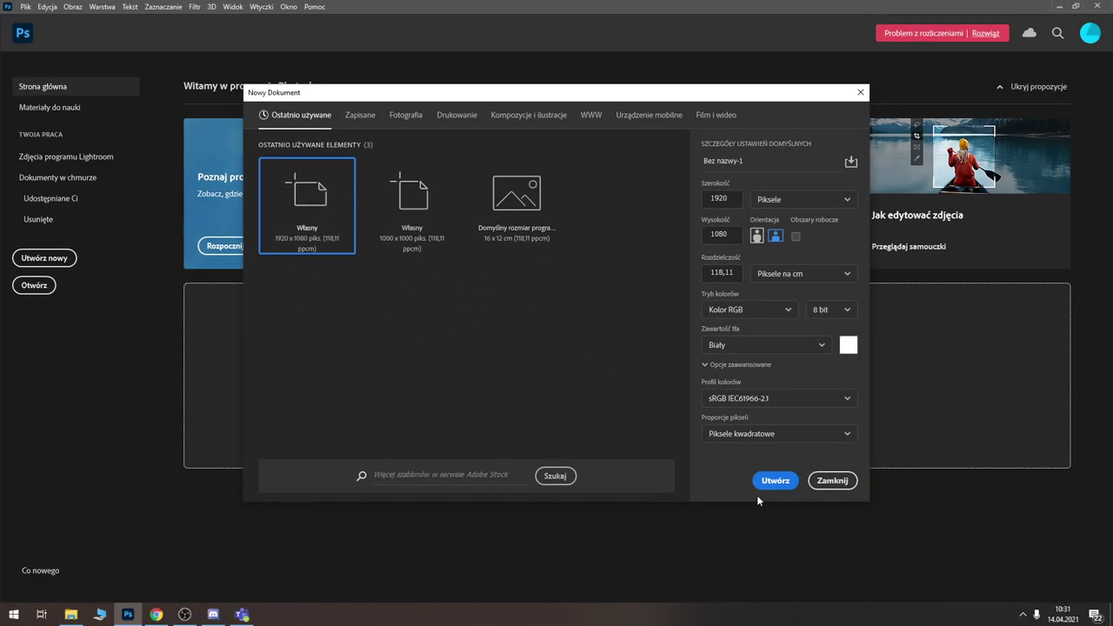
{"action": "left_click", "coordinate": [775, 482]}
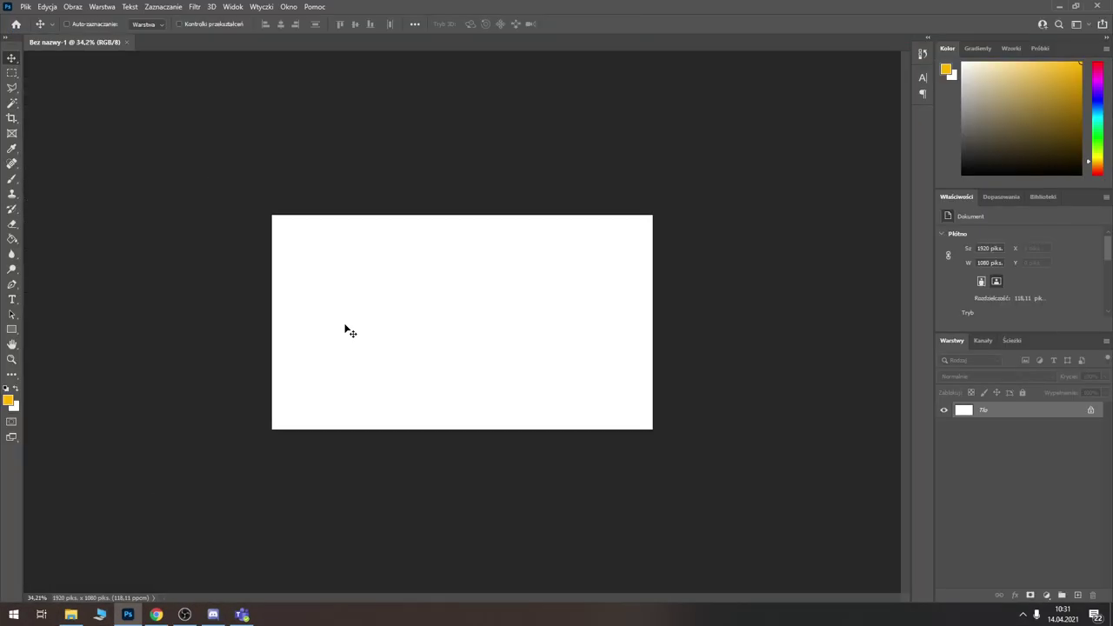
- Place the car-hood face and street-view screenshots onto the canvas as layers
{"action": "scroll", "coordinate": [348, 331], "scroll_direction": "down", "scroll_amount": 1}
{"action": "scroll", "coordinate": [348, 328], "scroll_direction": "down", "scroll_amount": 1}
{"action": "scroll", "coordinate": [366, 333], "scroll_direction": "up", "scroll_amount": 2}
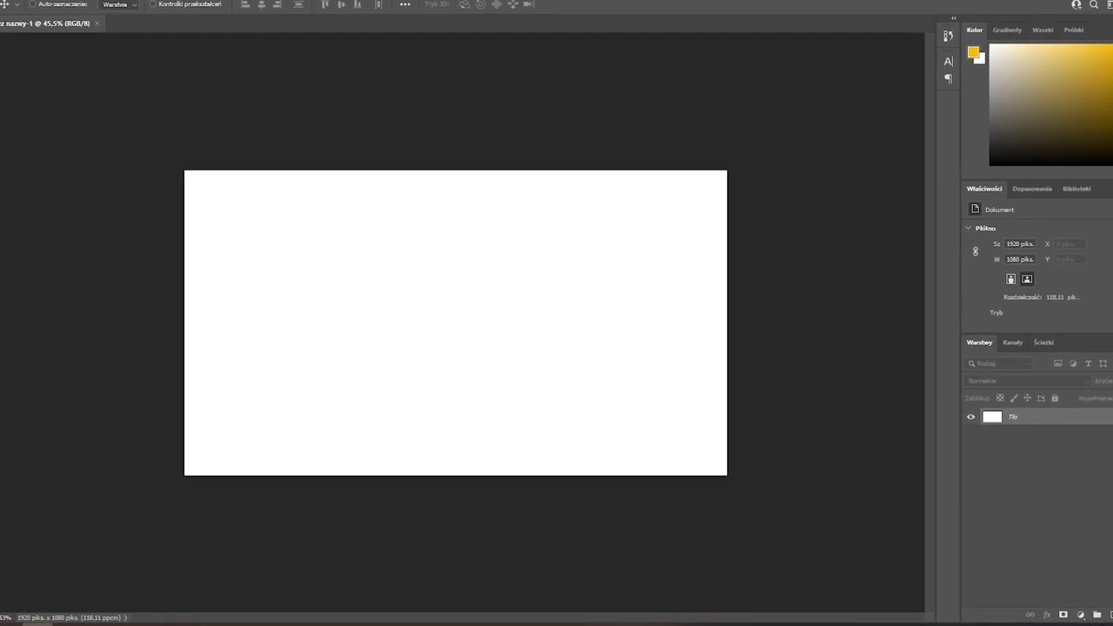
{"action": "left_click_drag", "start_coordinate": [589, 278], "coordinate": [586, 281]}
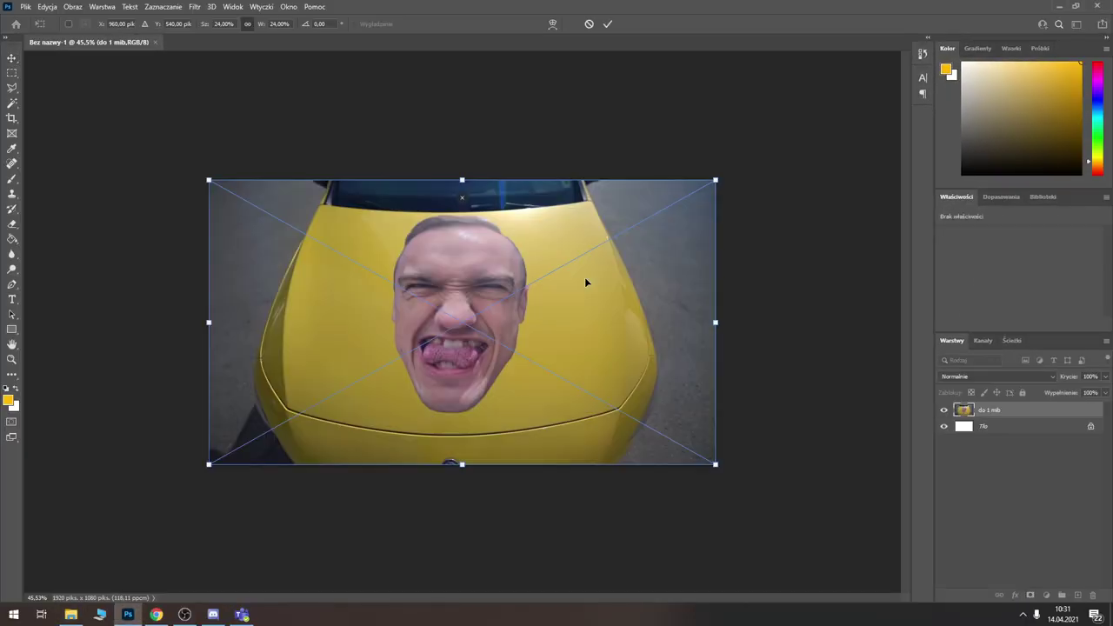
{"action": "left_click_drag", "start_coordinate": [13, 62], "coordinate": [521, 323]}
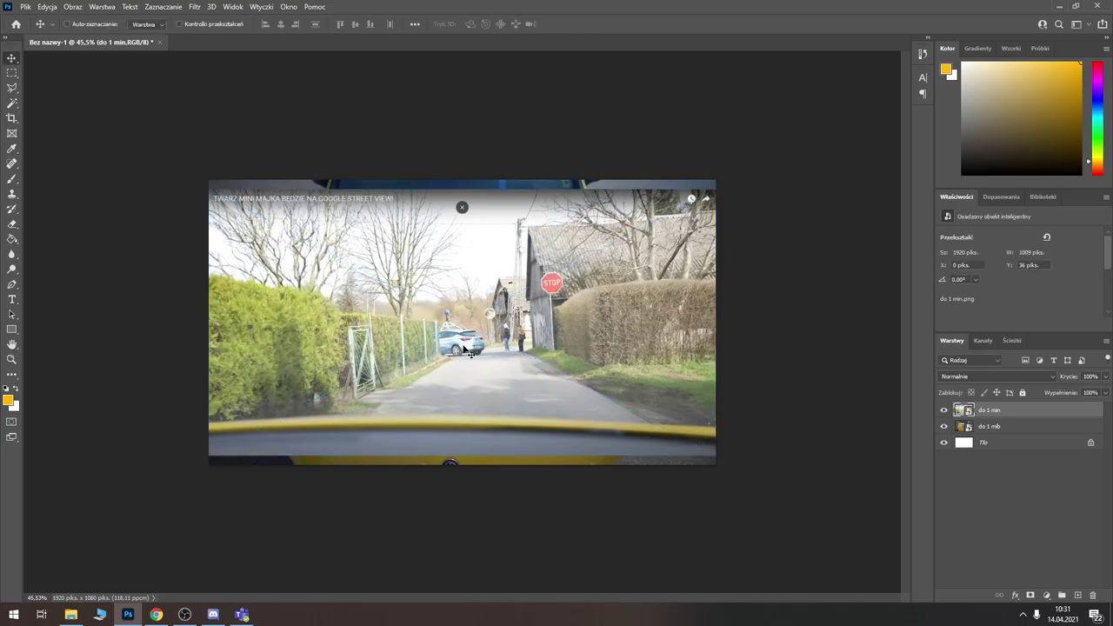
{"action": "scroll", "coordinate": [467, 350], "scroll_direction": "down", "scroll_amount": 2}
{"action": "scroll", "coordinate": [465, 348], "scroll_direction": "up", "scroll_amount": 2}
{"action": "scroll", "coordinate": [452, 356], "scroll_direction": "up", "scroll_amount": 2}
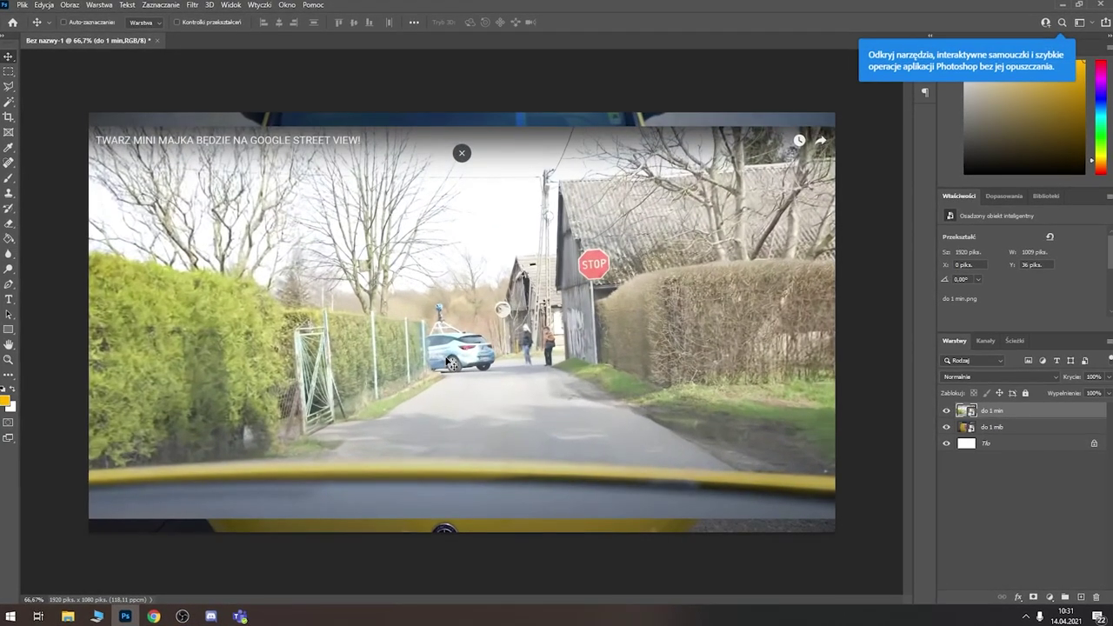
{"action": "scroll", "coordinate": [446, 360], "scroll_direction": "up", "scroll_amount": 1}
{"action": "scroll", "coordinate": [446, 361], "scroll_direction": "down", "scroll_amount": 1}
{"action": "scroll", "coordinate": [447, 361], "scroll_direction": "down", "scroll_amount": 1}
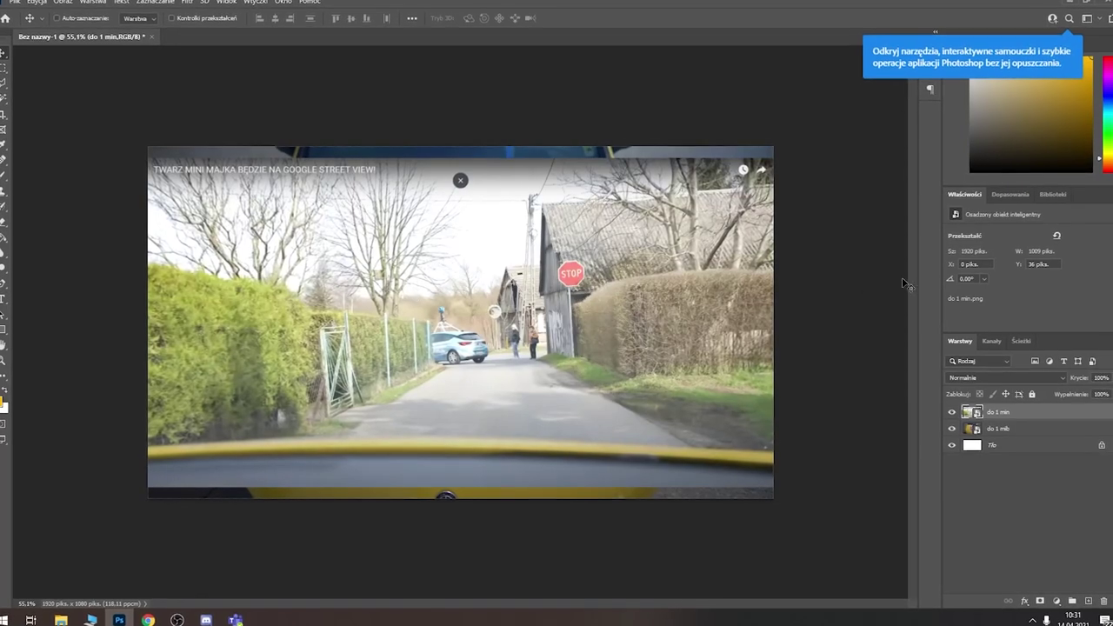
- Delete the Tło layer, select the road-scene strip, and hide the 'do 1 mib' layer
{"action": "left_click", "coordinate": [1026, 445]}
{"action": "key", "text": "Delete"}
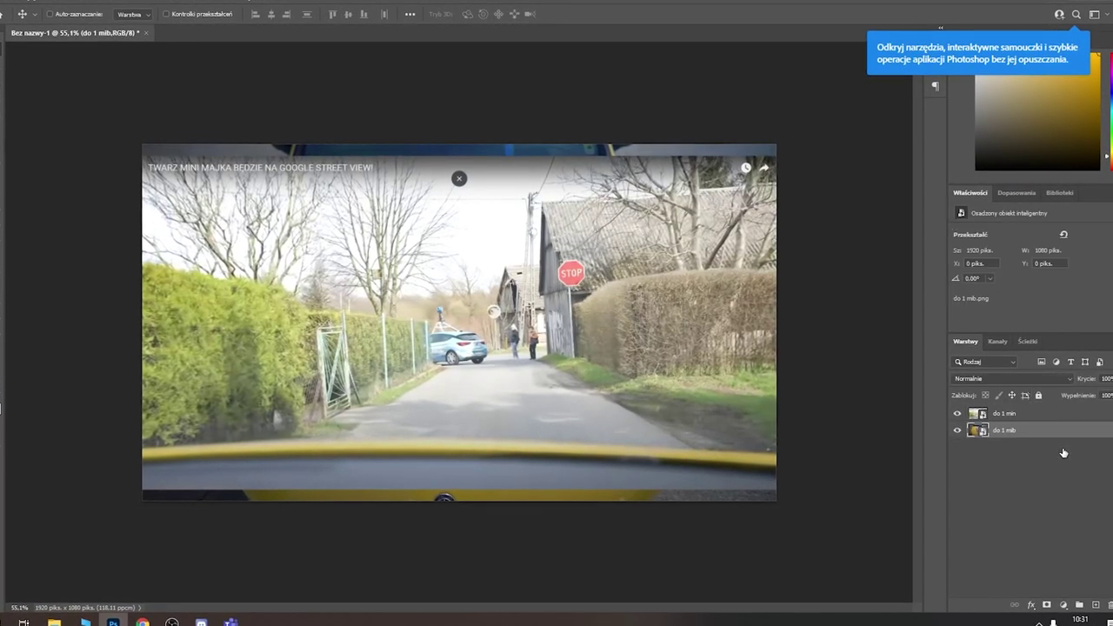
{"action": "left_click", "coordinate": [1041, 418]}
{"action": "key", "text": "m"}
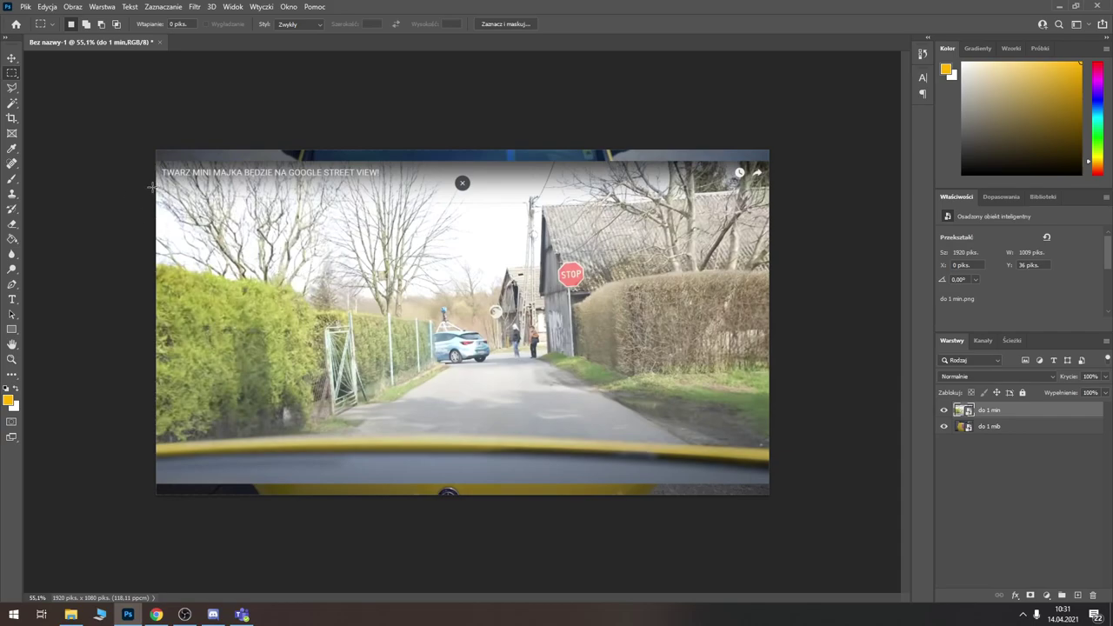
{"action": "left_click_drag", "start_coordinate": [737, 417], "coordinate": [738, 418]}
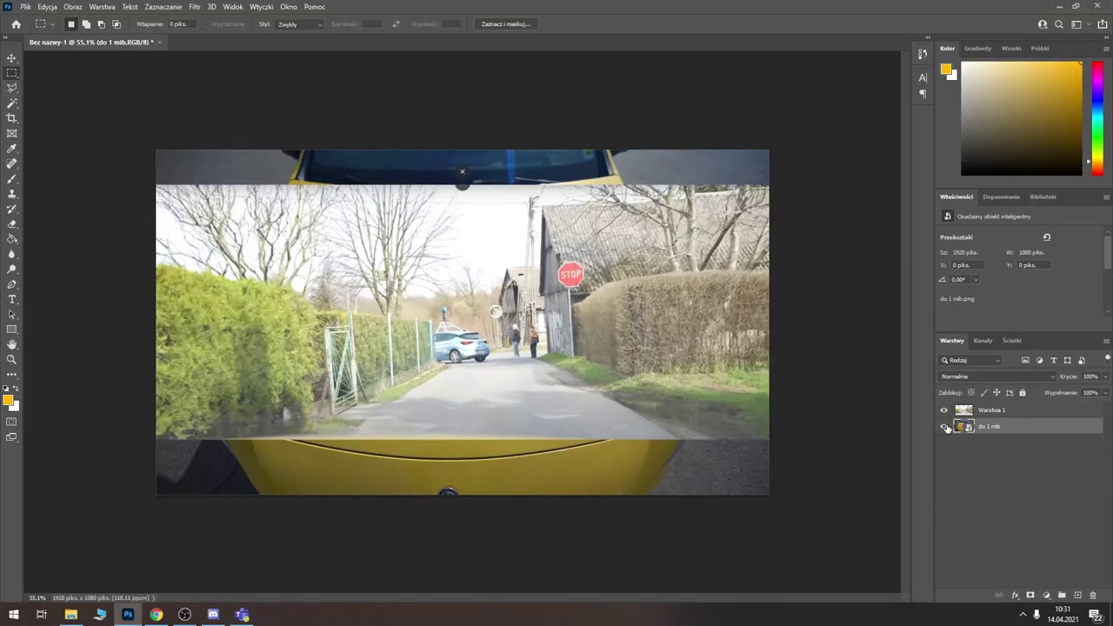
{"action": "left_click", "coordinate": [879, 408]}
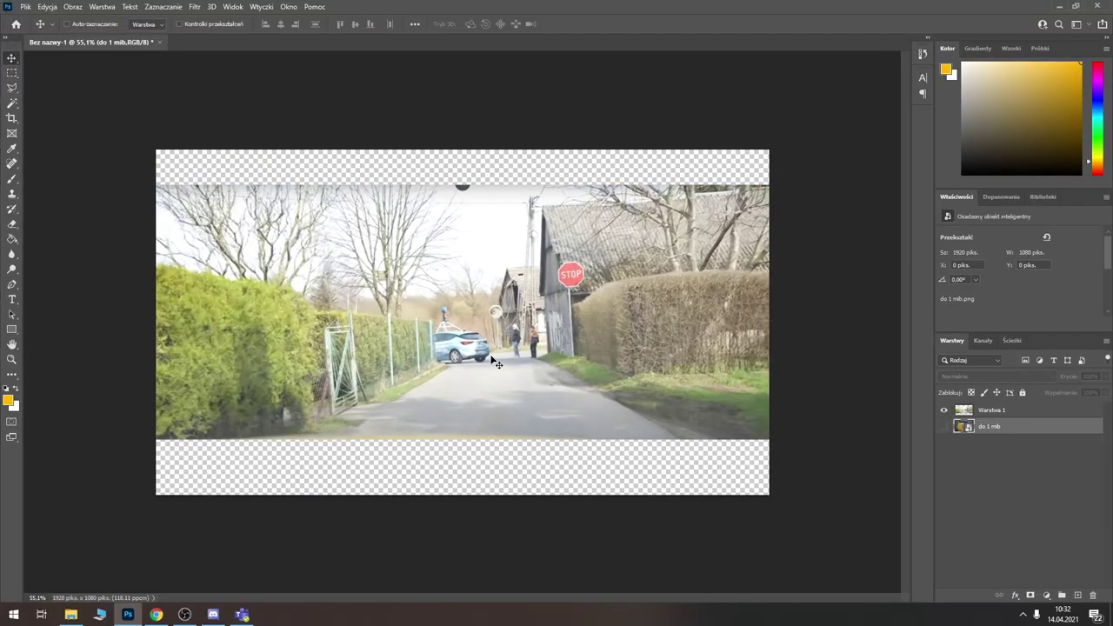
- Scale Warstwa 1 to about 270% (5175 × 2148 px) so the road scene fills the canvas
{"action": "left_click_drag", "start_coordinate": [493, 360], "coordinate": [464, 407]}
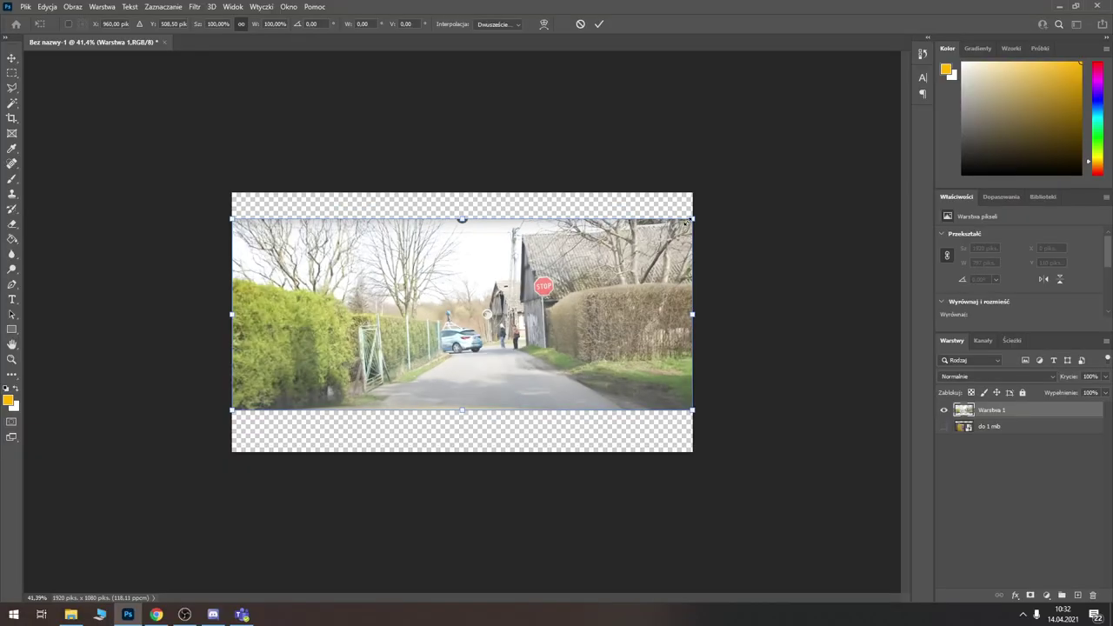
{"action": "mouse_move", "coordinate": [430, 214]}
{"action": "left_mouse_down"}
{"action": "mouse_move", "coordinate": [574, 235]}
{"action": "mouse_move", "coordinate": [529, 236]}
{"action": "left_mouse_up"}
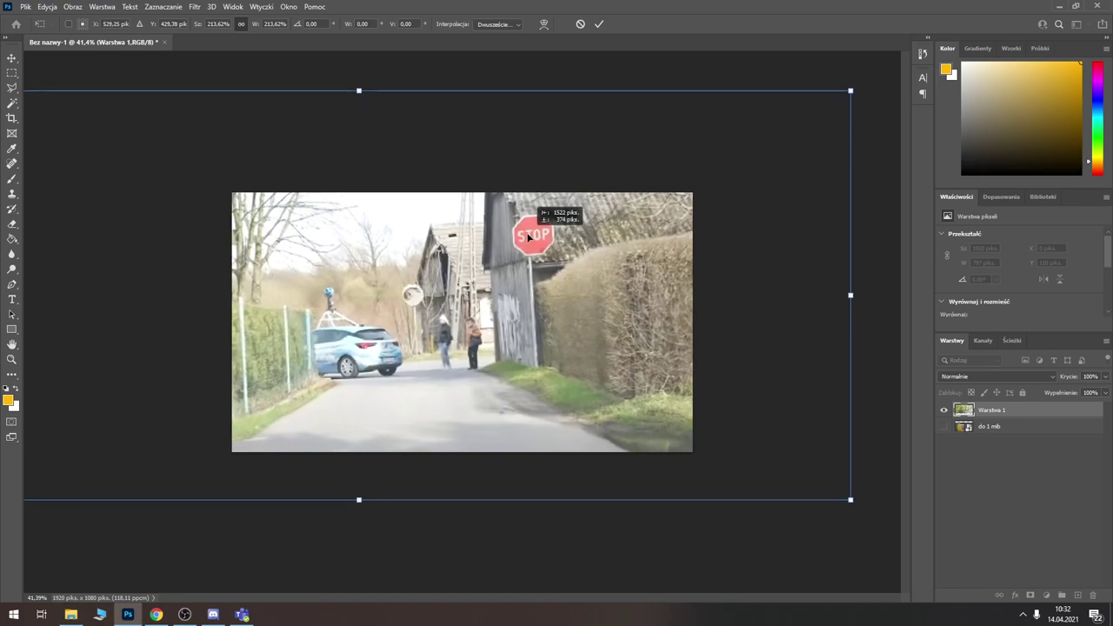
{"action": "left_click_drag", "start_coordinate": [528, 237], "coordinate": [625, 196]}
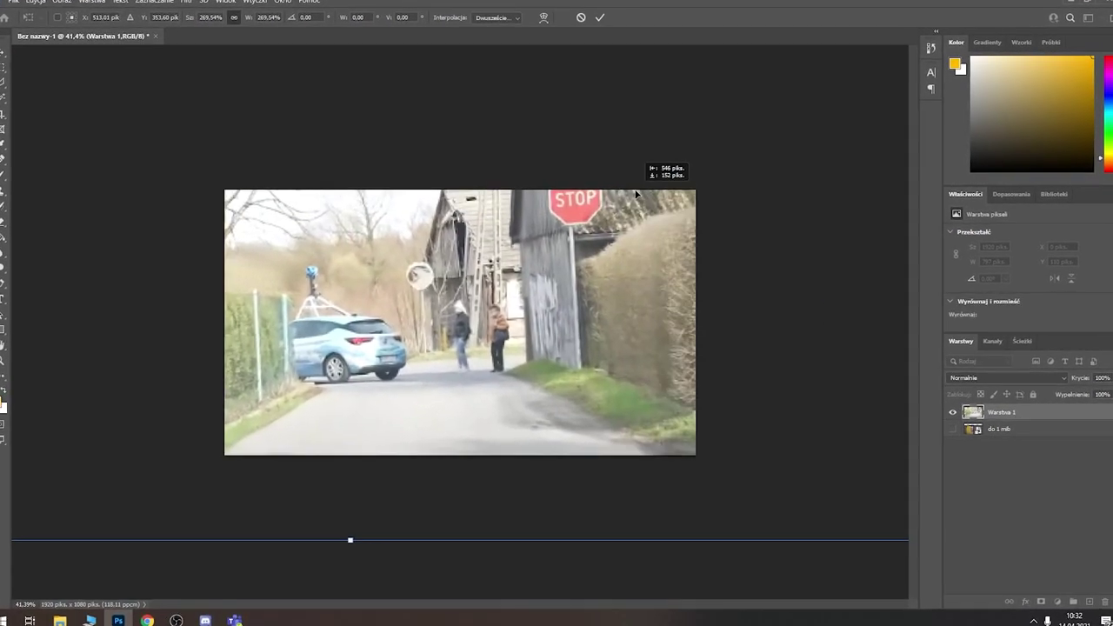
{"action": "key", "text": "Return"}
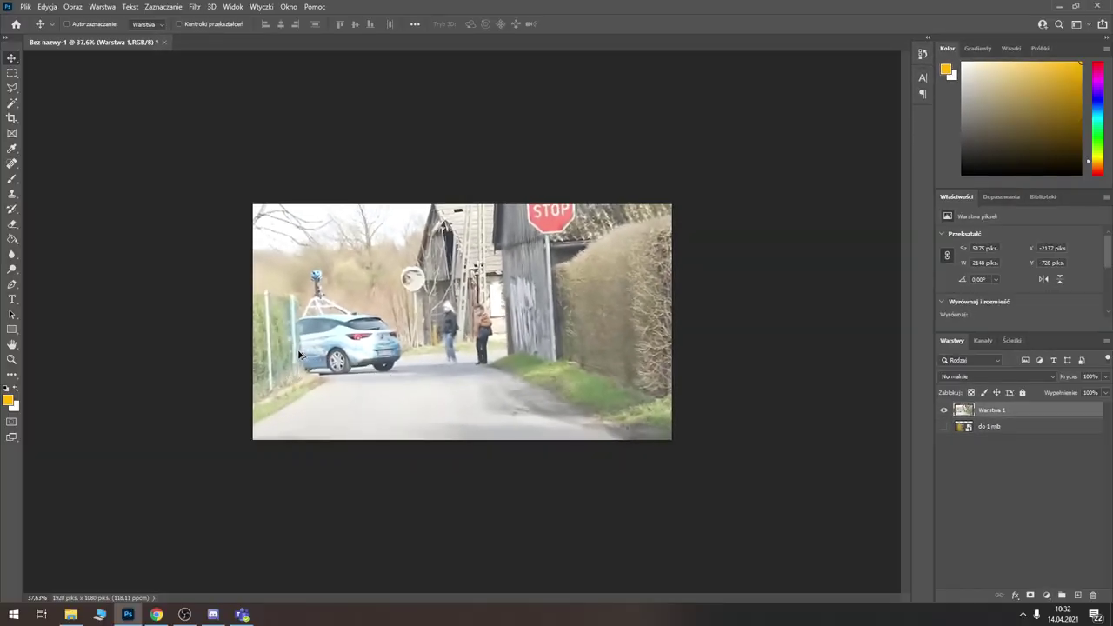
{"action": "key", "text": "ctrl+plus"}
{"action": "scroll", "coordinate": [252, 335], "scroll_direction": "up", "scroll_amount": 3}
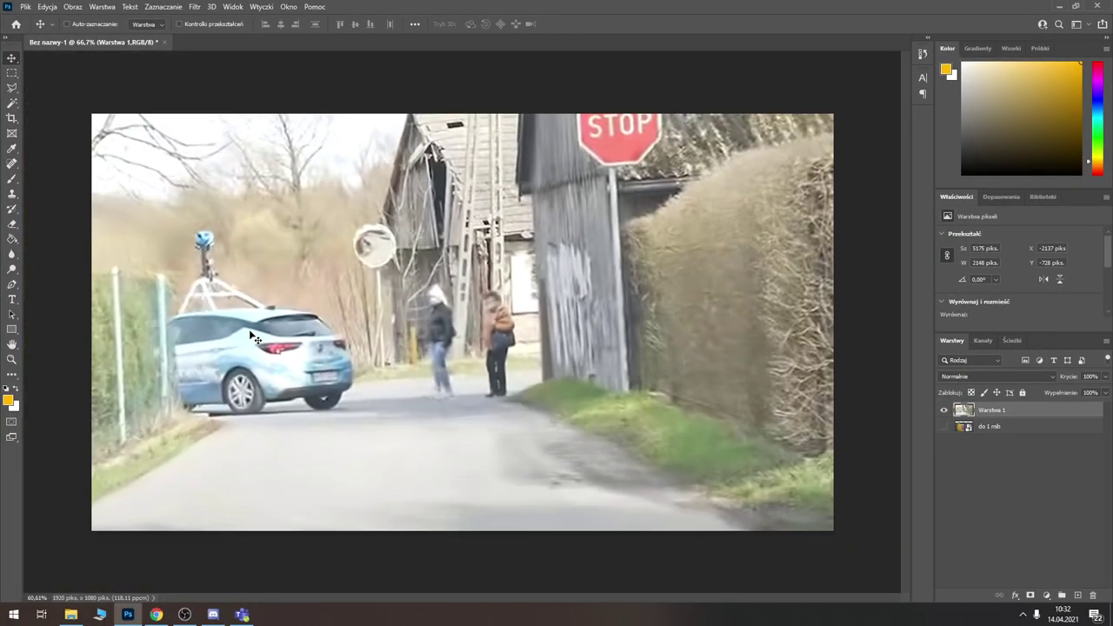
{"action": "scroll", "coordinate": [564, 346], "scroll_direction": "down", "scroll_amount": 3}
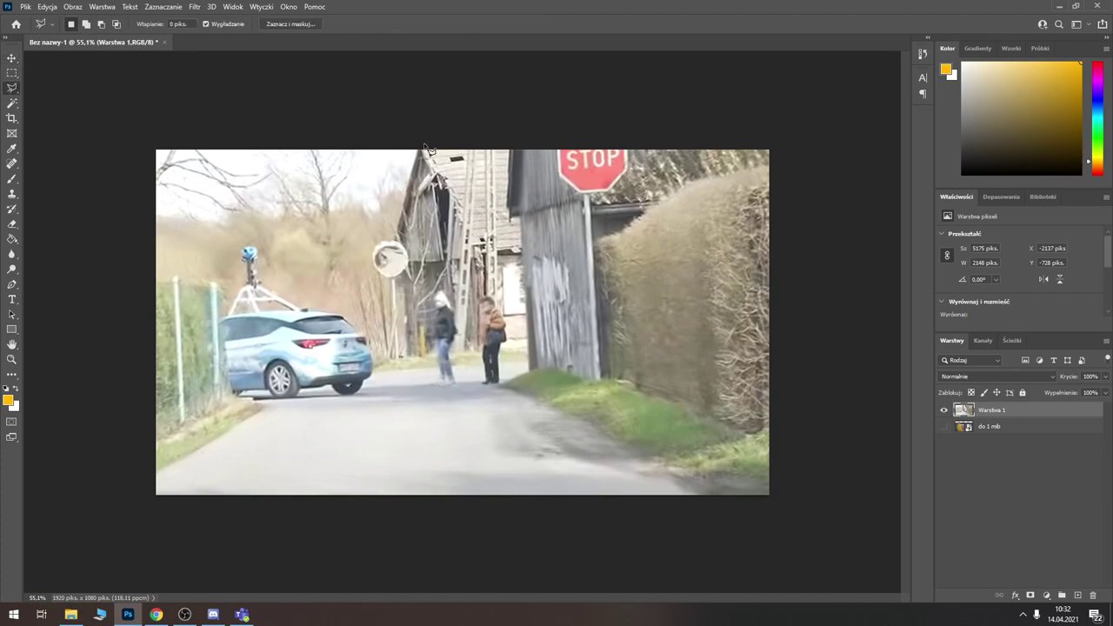
- Erase the right half of the street photo, keeping the car scene on the left
{"action": "left_click", "coordinate": [443, 517]}
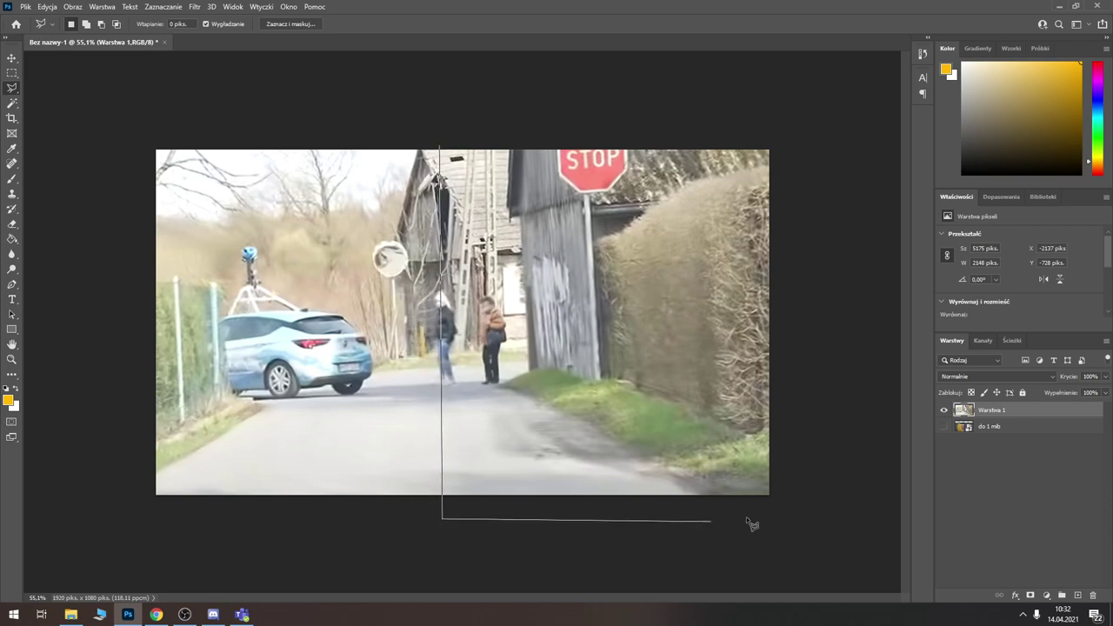
{"action": "left_click", "coordinate": [813, 517]}
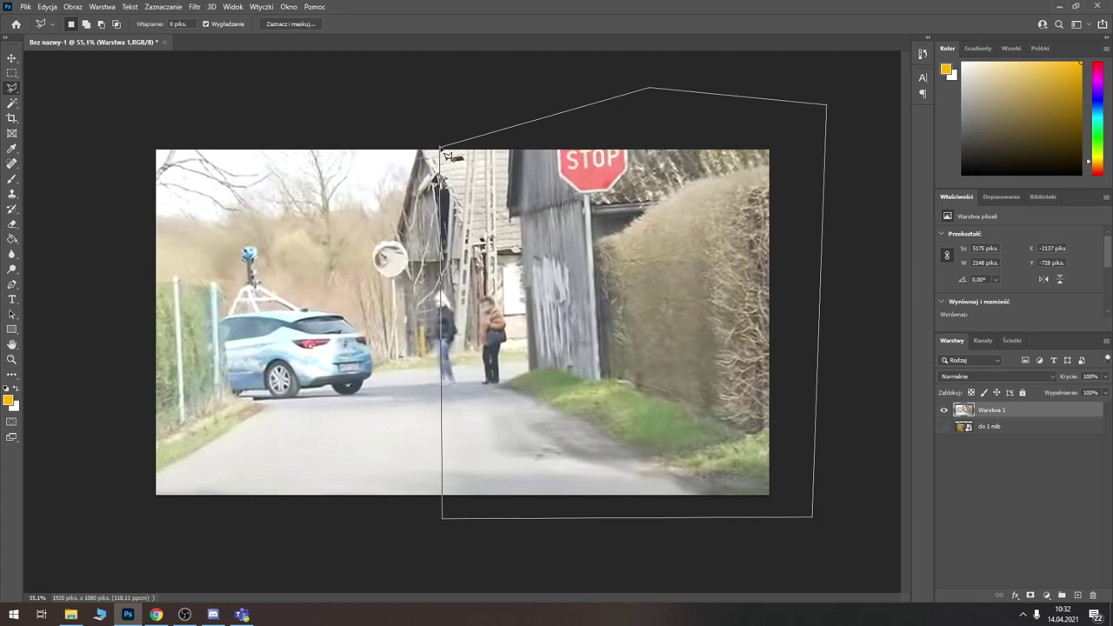
{"action": "key", "text": "Delete"}
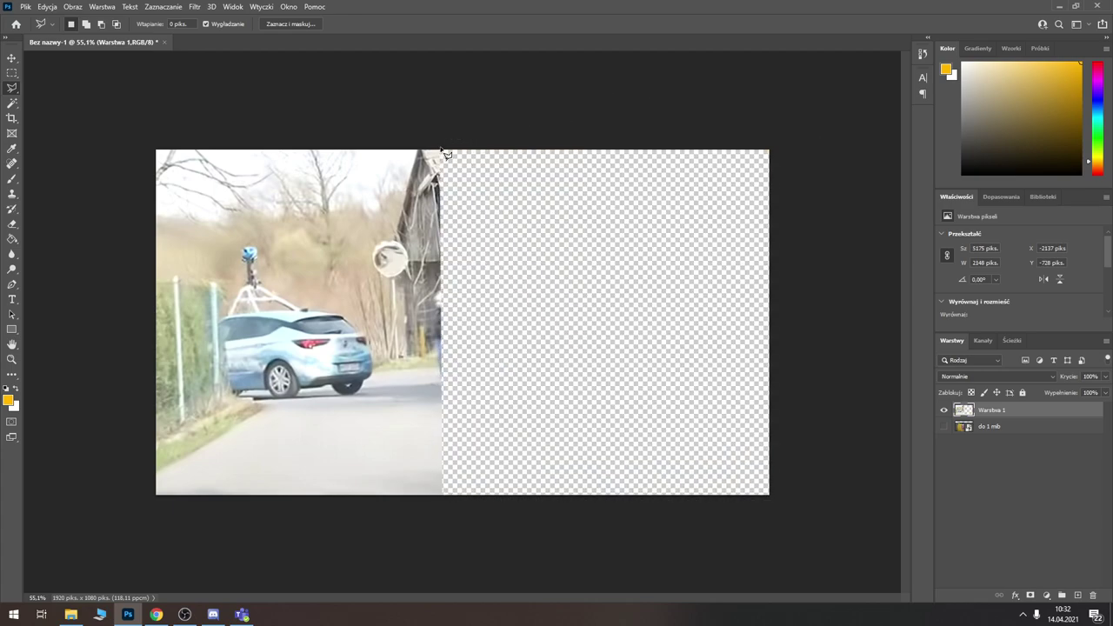
{"action": "scroll", "coordinate": [272, 373], "scroll_direction": "up", "scroll_amount": 5}
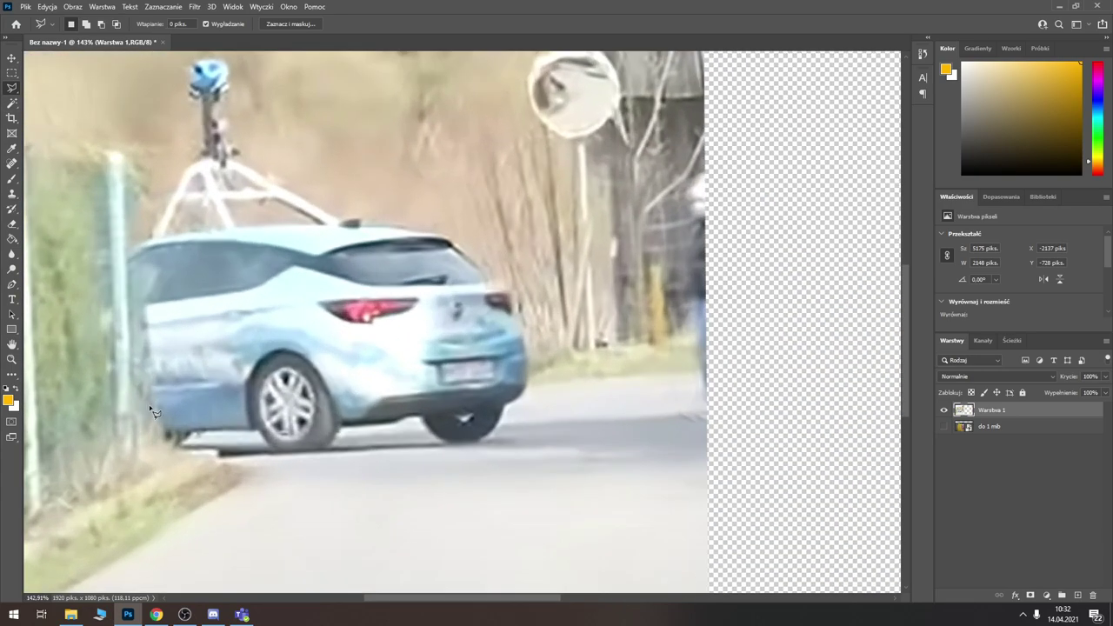
{"action": "scroll", "coordinate": [508, 452], "scroll_direction": "up", "scroll_amount": 2}
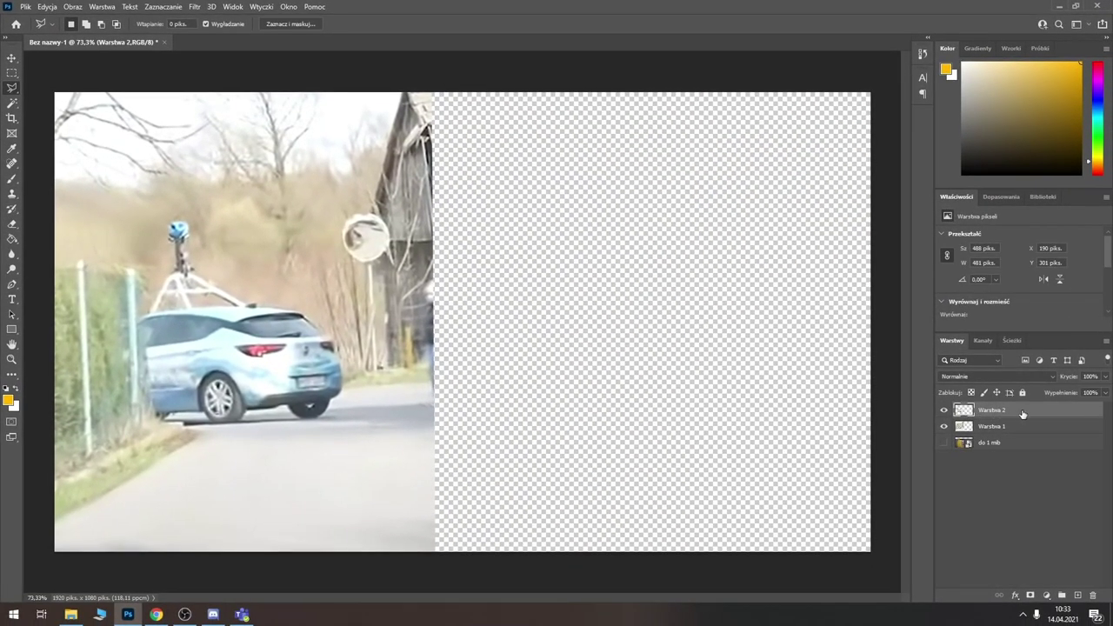
- Add a second Drop Shadow (Cień) to Warstwa 2 and shrink the eraser brush
{"action": "double_click", "coordinate": [1002, 405]}
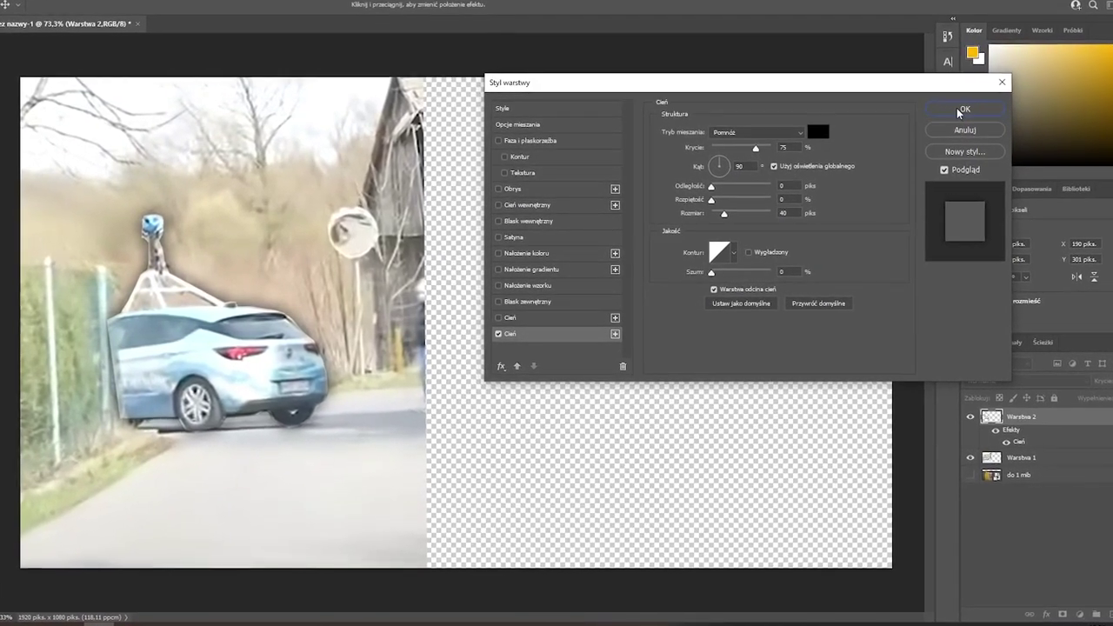
{"action": "left_click", "coordinate": [960, 111]}
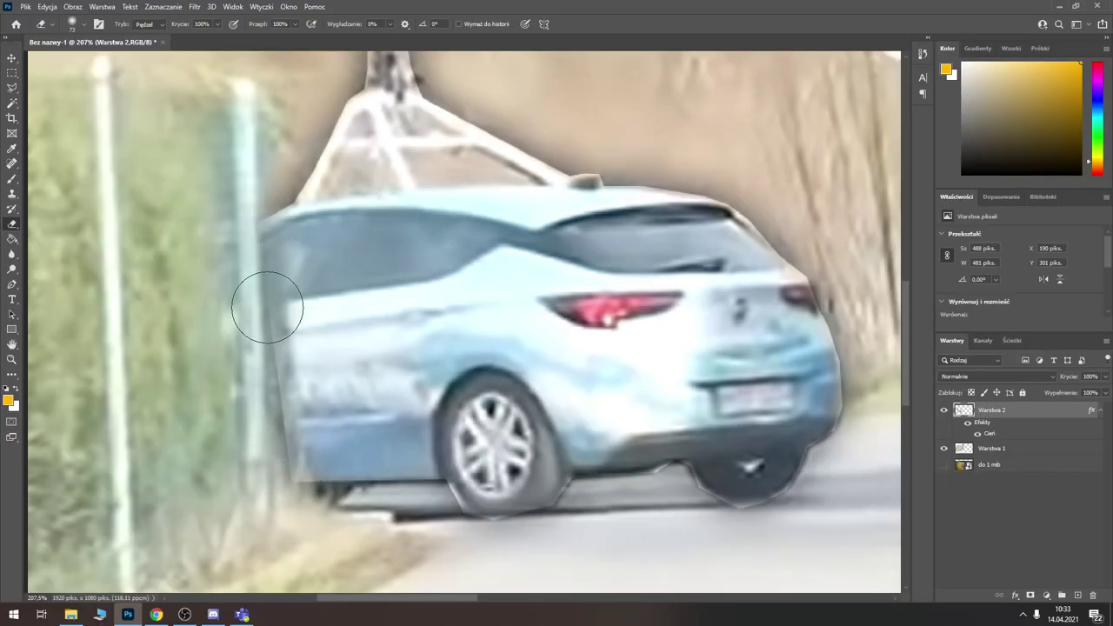
{"action": "scroll", "coordinate": [670, 335], "scroll_direction": "down", "scroll_amount": 5}
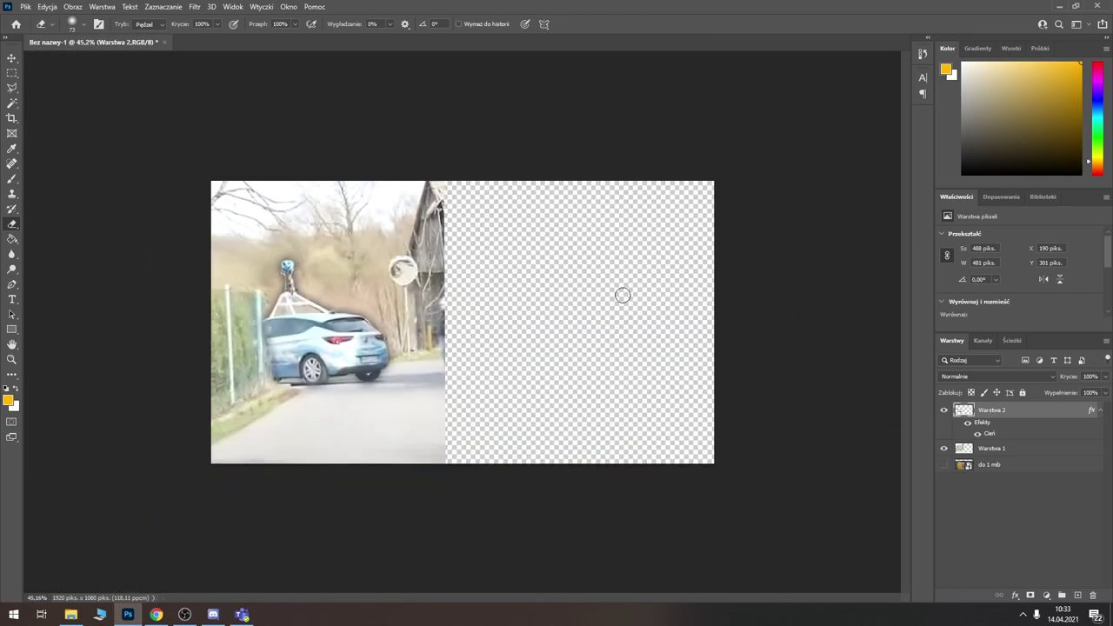
{"action": "scroll", "coordinate": [397, 269], "scroll_direction": "up", "scroll_amount": 2}
{"action": "scroll", "coordinate": [374, 244], "scroll_direction": "up", "scroll_amount": 5}
{"action": "scroll", "coordinate": [207, 238], "scroll_direction": "up", "scroll_amount": 1}
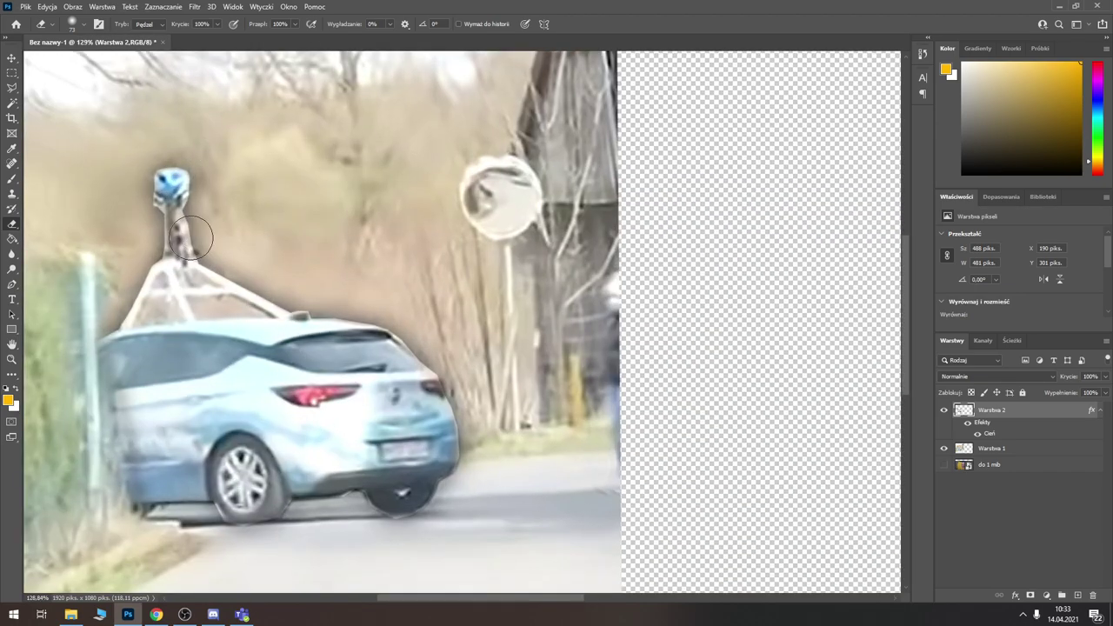
{"action": "scroll", "coordinate": [114, 228], "scroll_direction": "up", "scroll_amount": 2}
{"action": "scroll", "coordinate": [114, 229], "scroll_direction": "up", "scroll_amount": 1}
{"action": "scroll", "coordinate": [228, 267], "scroll_direction": "up", "scroll_amount": 1}
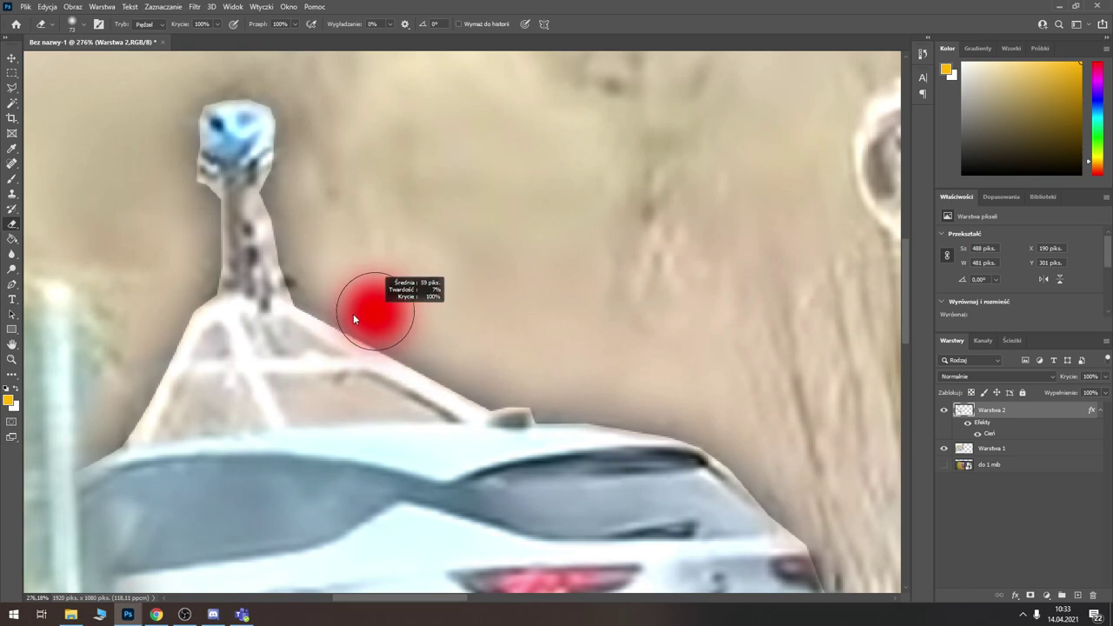
{"action": "mouse_move", "coordinate": [354, 319]}
{"action": "left_mouse_down"}
{"action": "mouse_move", "coordinate": [232, 402]}
{"action": "mouse_move", "coordinate": [179, 398]}
{"action": "mouse_move", "coordinate": [194, 348]}
{"action": "left_mouse_up"}
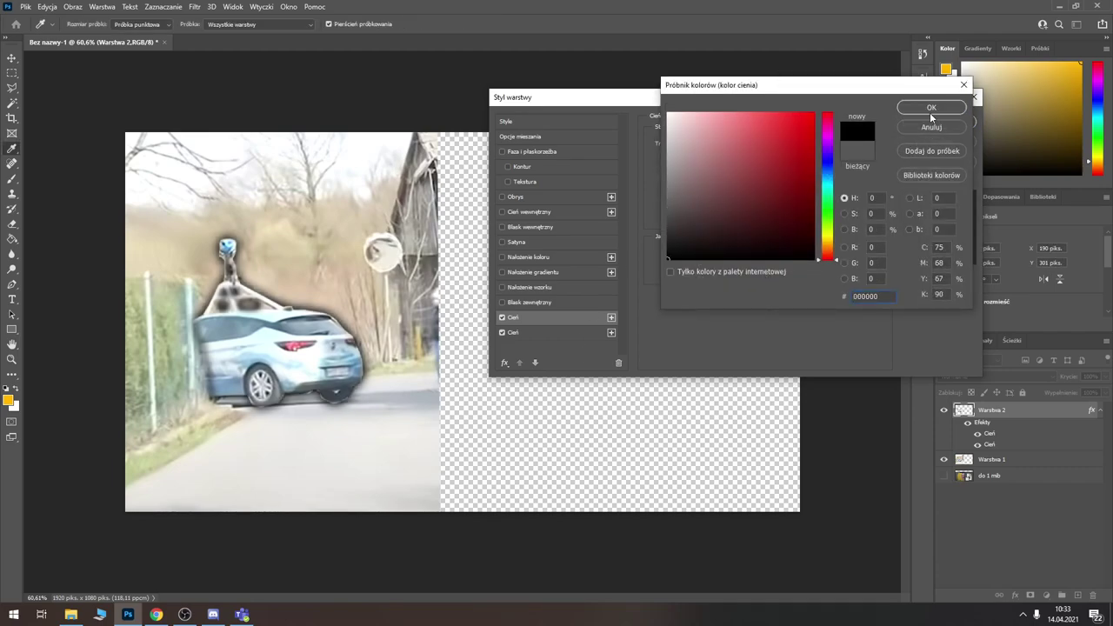
- Set the second shadow to size 5 with lower opacity and add a size-10 Outer Glow
{"action": "left_click", "coordinate": [931, 108]}
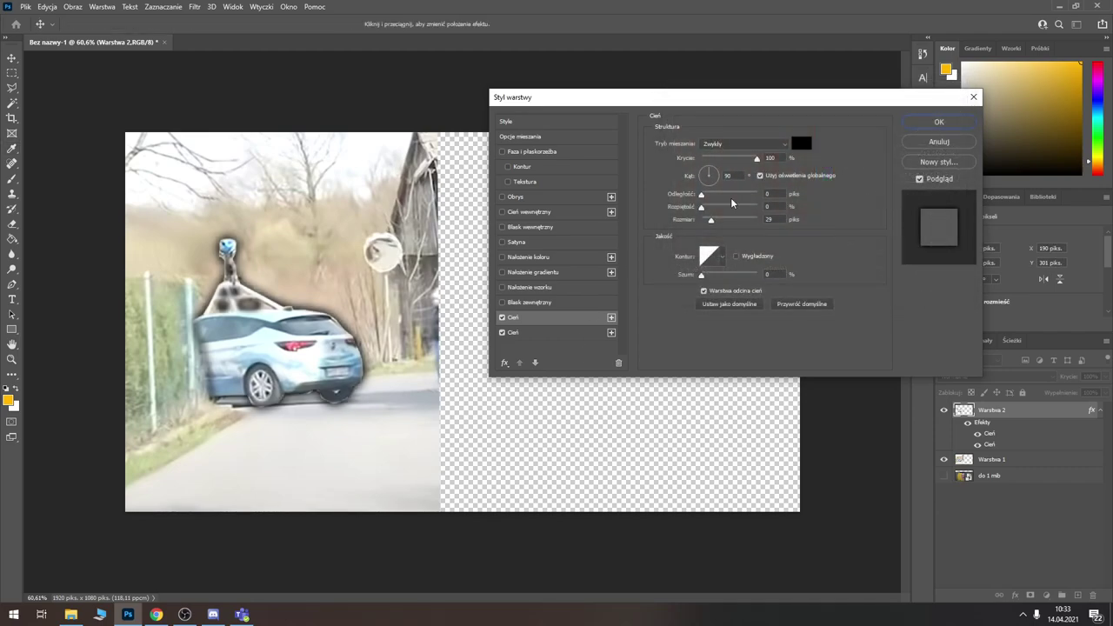
{"action": "left_click_drag", "start_coordinate": [702, 222], "coordinate": [705, 221]}
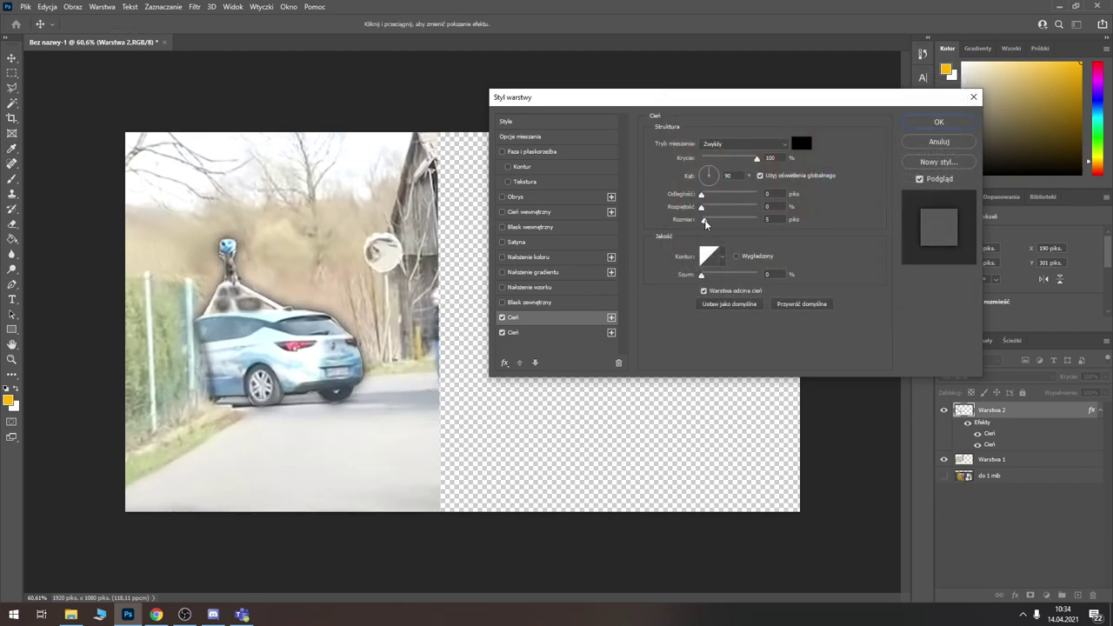
{"action": "left_click_drag", "start_coordinate": [757, 158], "coordinate": [723, 162]}
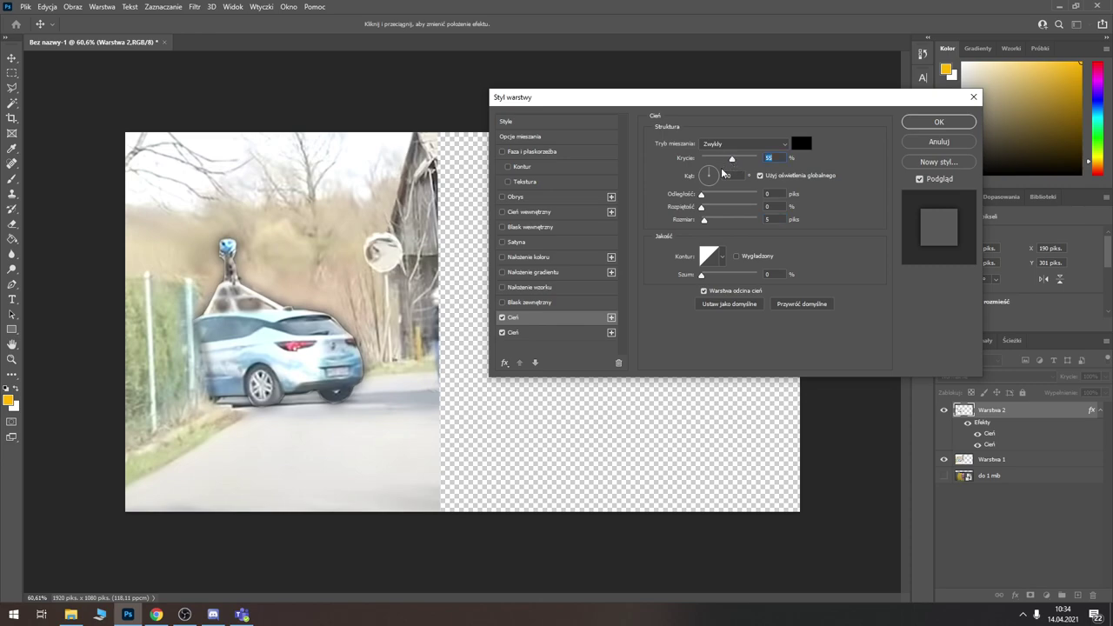
{"action": "left_click", "coordinate": [522, 301]}
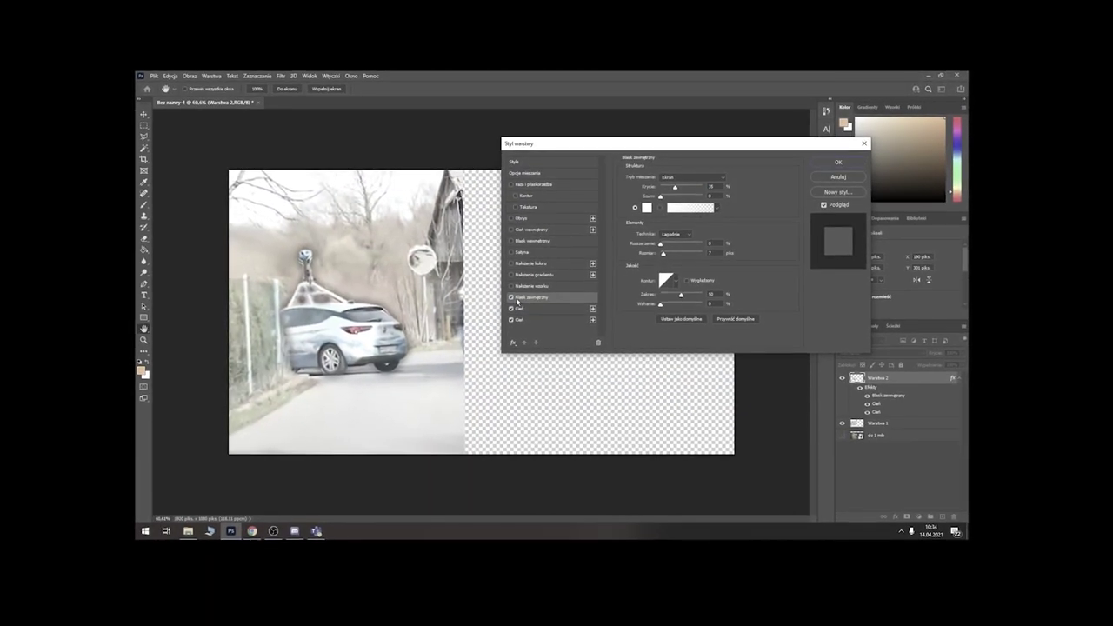
{"action": "left_click_drag", "start_coordinate": [661, 259], "coordinate": [659, 263]}
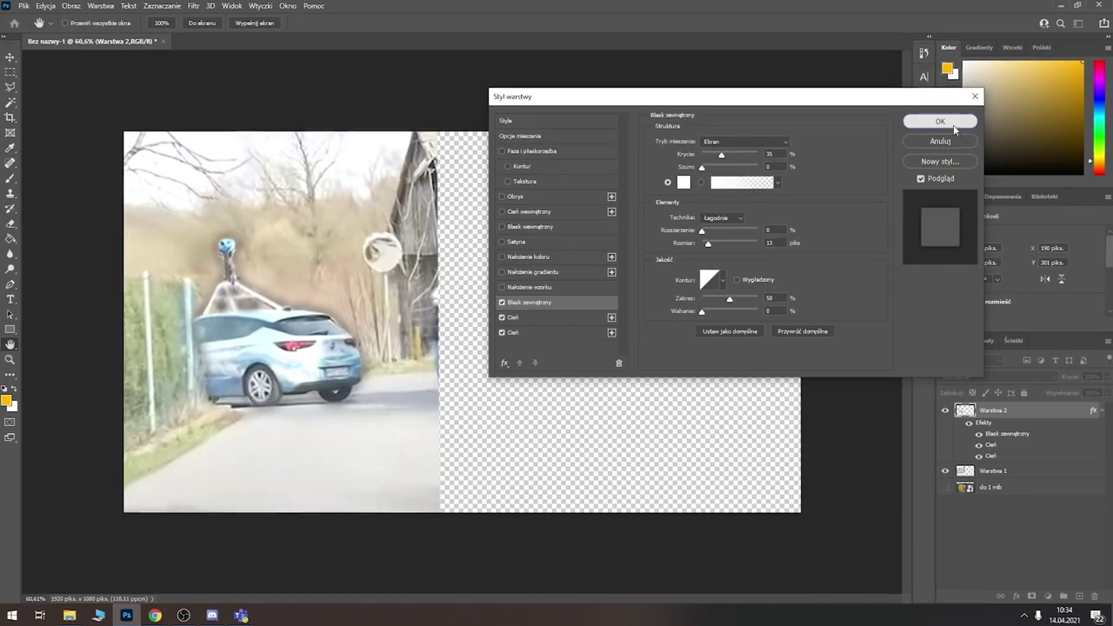
{"action": "left_click", "coordinate": [830, 170]}
- Merge the two photo layers, then undo the merge
{"action": "right_click", "coordinate": [1033, 476]}
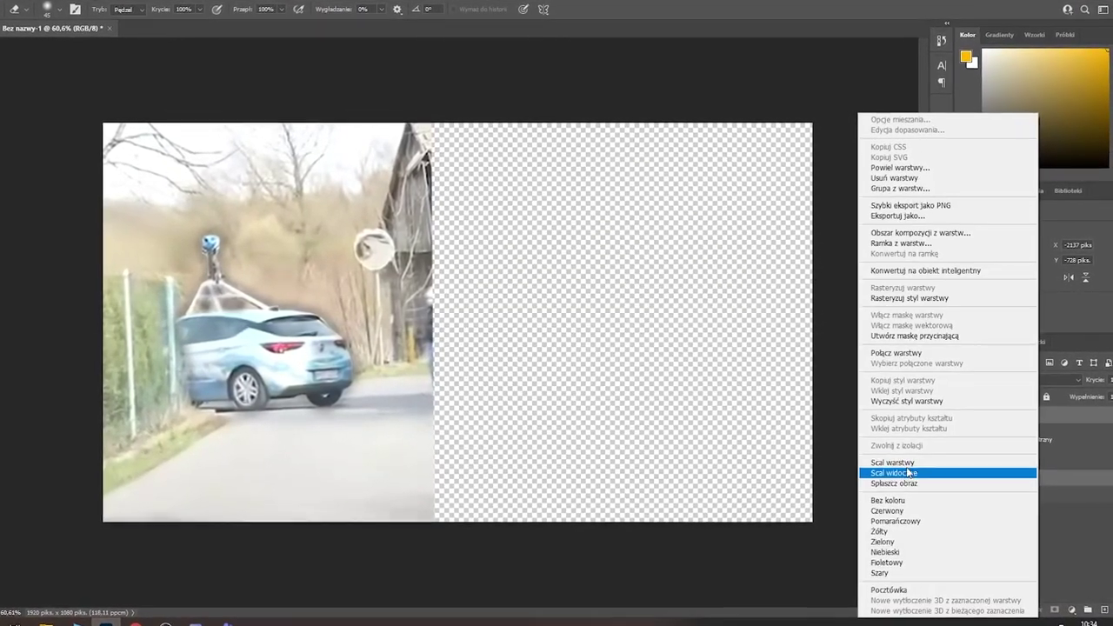
{"action": "left_click", "coordinate": [919, 469]}
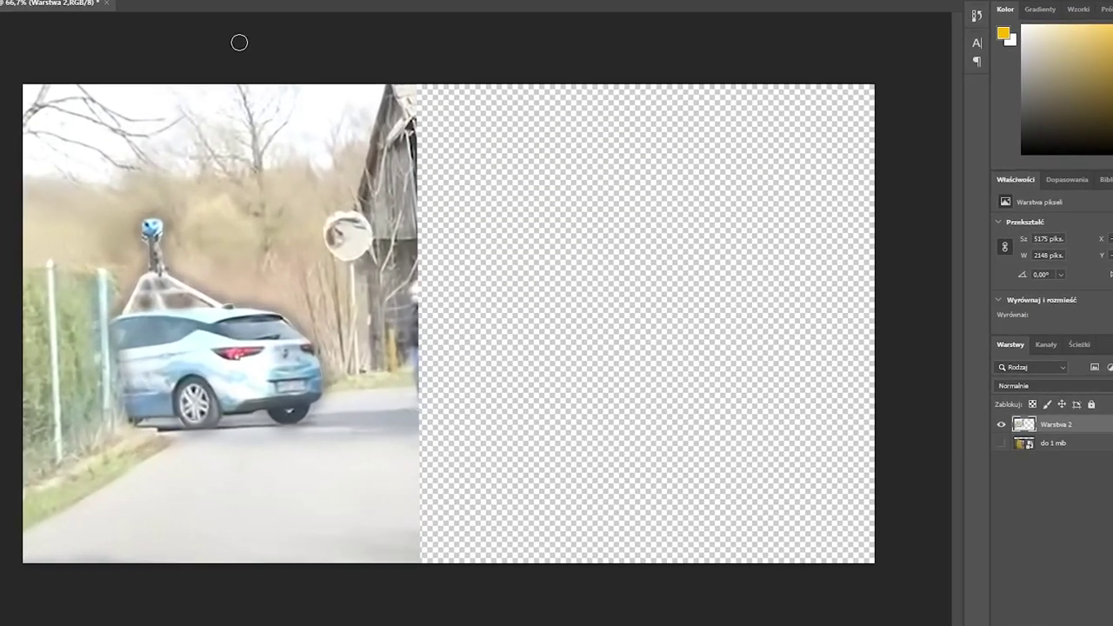
{"action": "key", "text": "ctrl+z"}
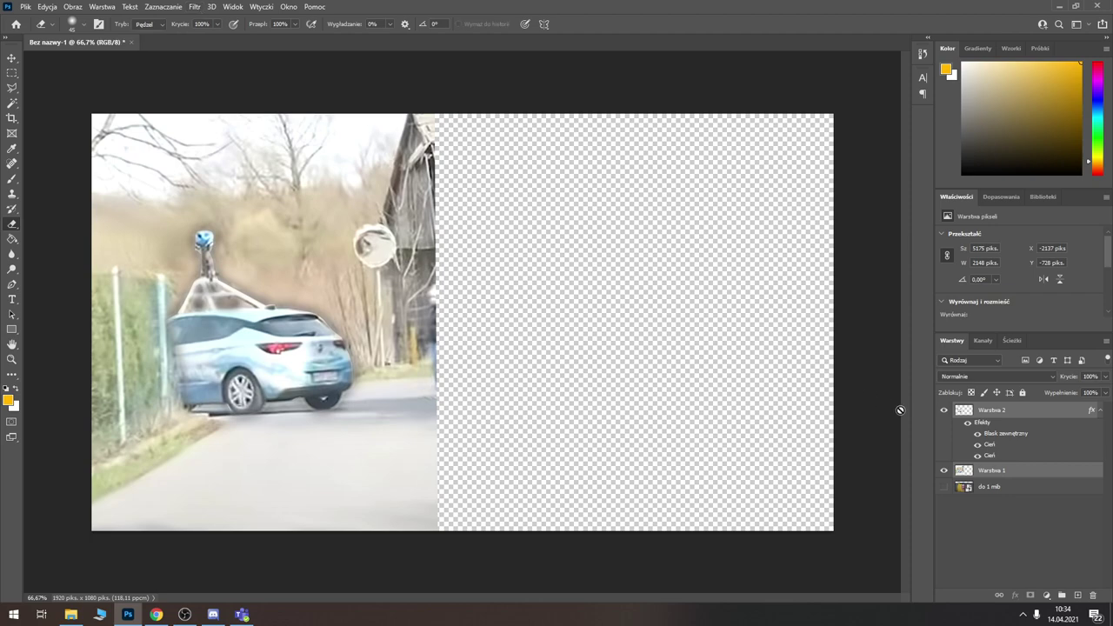
- Regrade Warstwa 1 in Camera Raw: Temperature +11, Texture +57, Clarity +61, adjusted tint and exposure
{"action": "left_click", "coordinate": [194, 7]}
{"action": "left_click", "coordinate": [249, 95]}
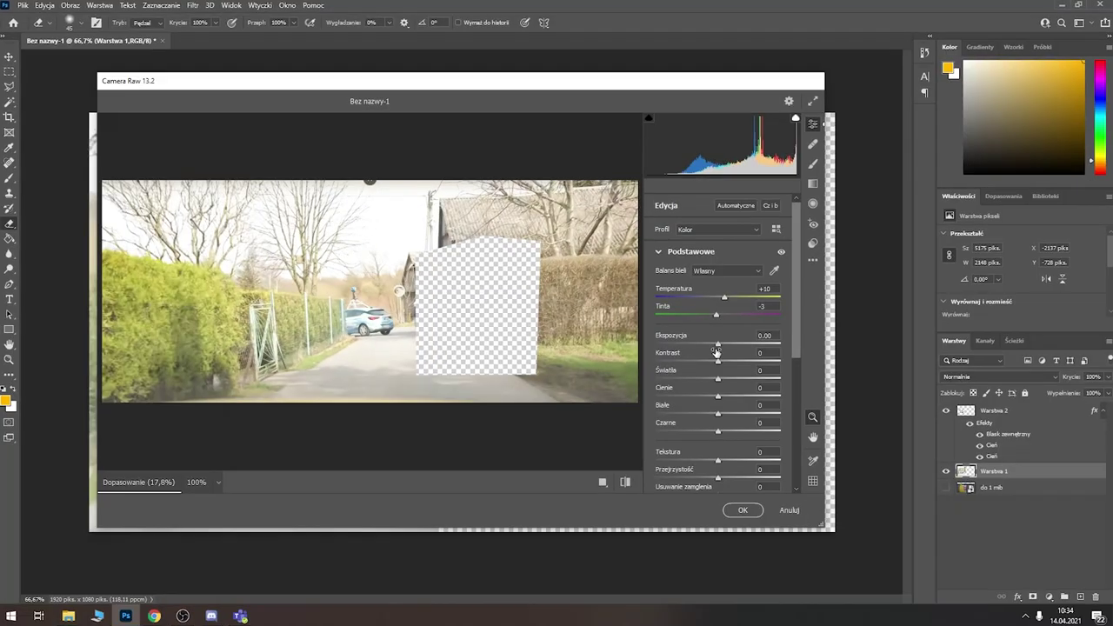
{"action": "left_click_drag", "start_coordinate": [769, 314], "coordinate": [766, 315]}
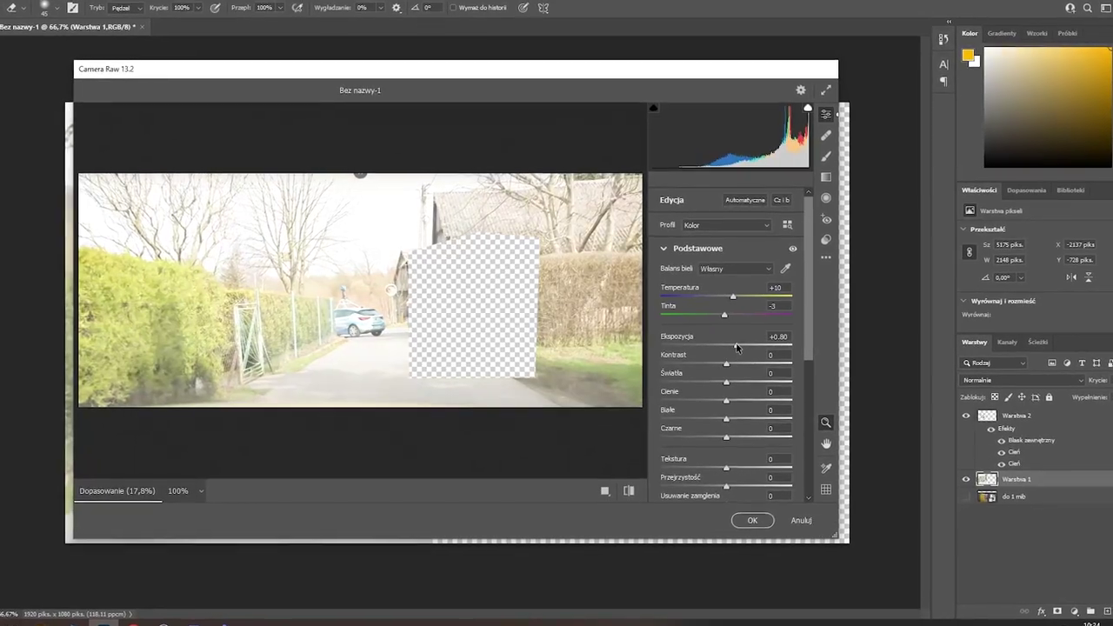
{"action": "mouse_move", "coordinate": [769, 353]}
{"action": "left_mouse_down"}
{"action": "mouse_move", "coordinate": [735, 350]}
{"action": "mouse_move", "coordinate": [679, 372]}
{"action": "mouse_move", "coordinate": [733, 374]}
{"action": "left_mouse_up"}
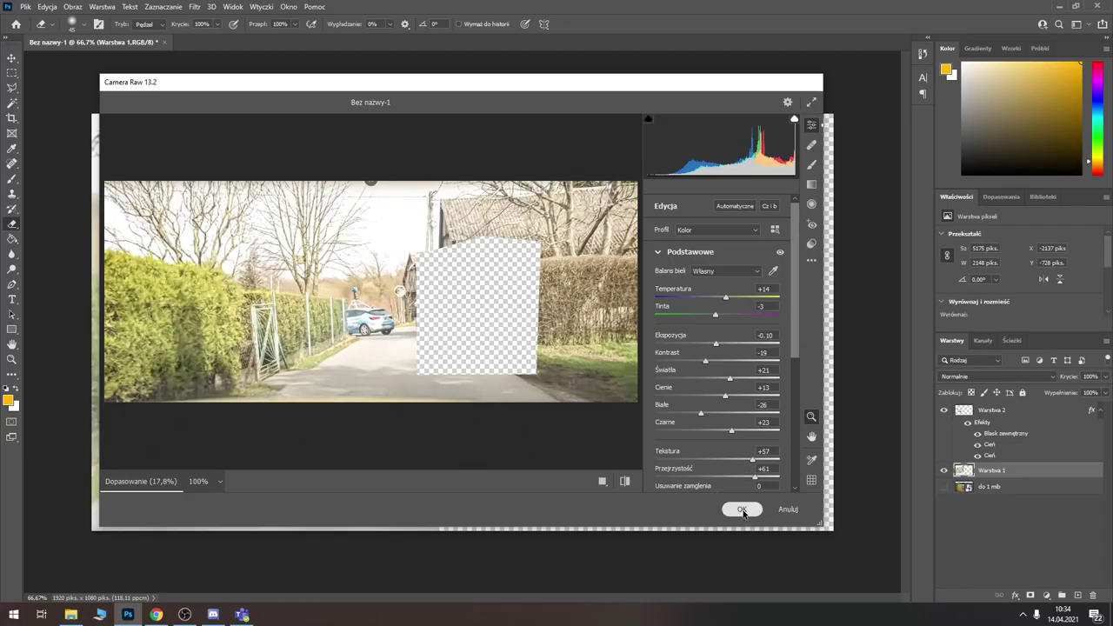
{"action": "left_click", "coordinate": [742, 508]}
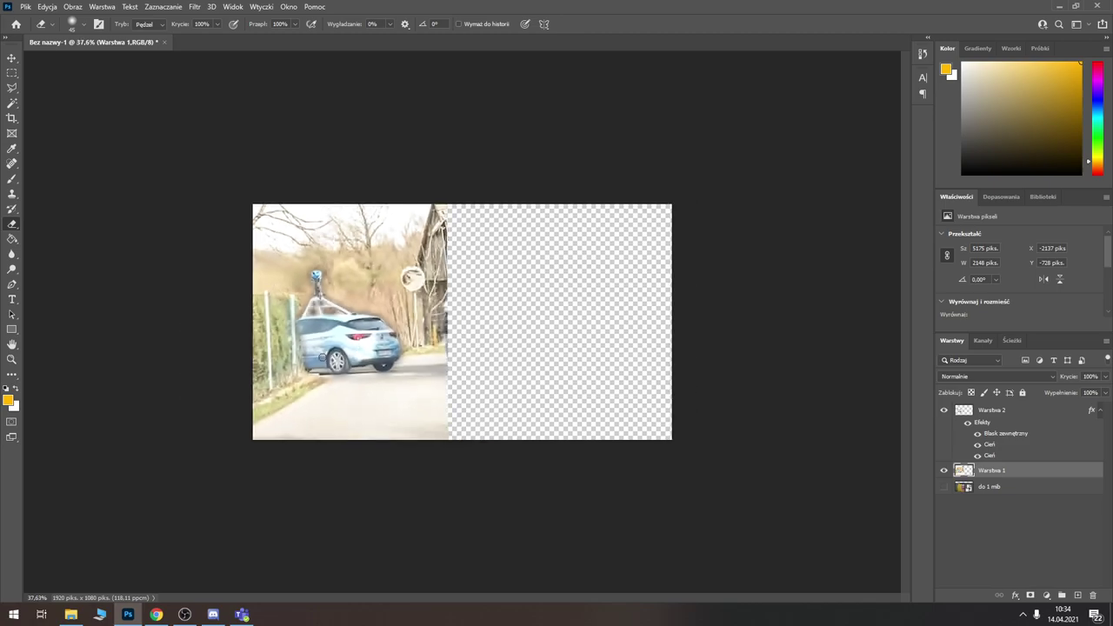
- Select the car cut-out layer and open the Filter Gallery
{"action": "key", "text": "ctrl+plus"}
{"action": "left_click", "coordinate": [992, 409]}
{"action": "left_click", "coordinate": [195, 7]}
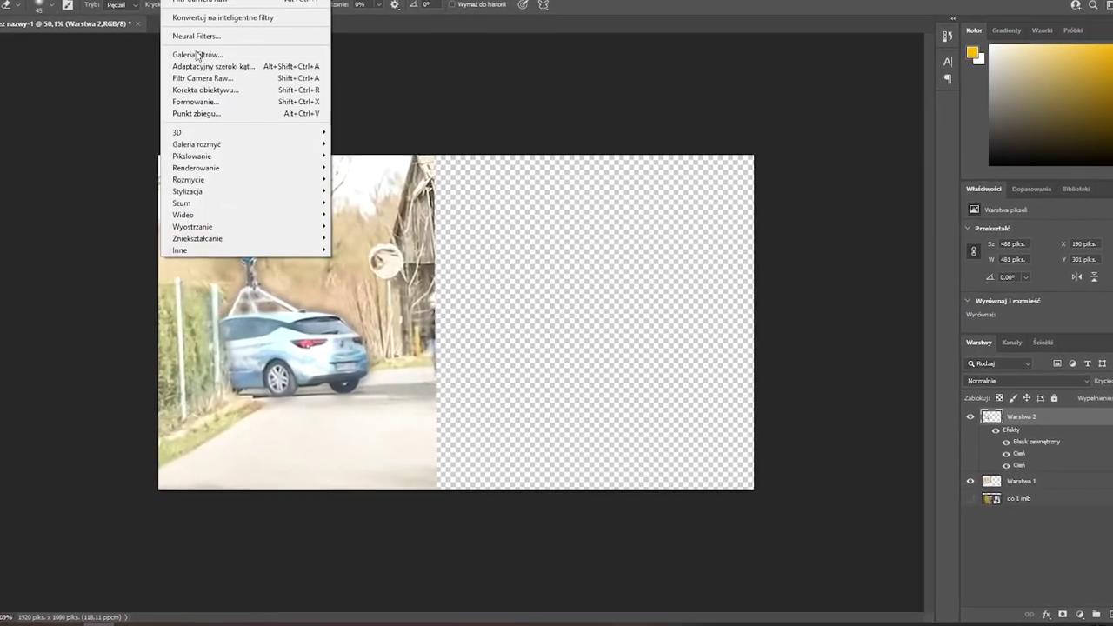
{"action": "left_click", "coordinate": [197, 54]}
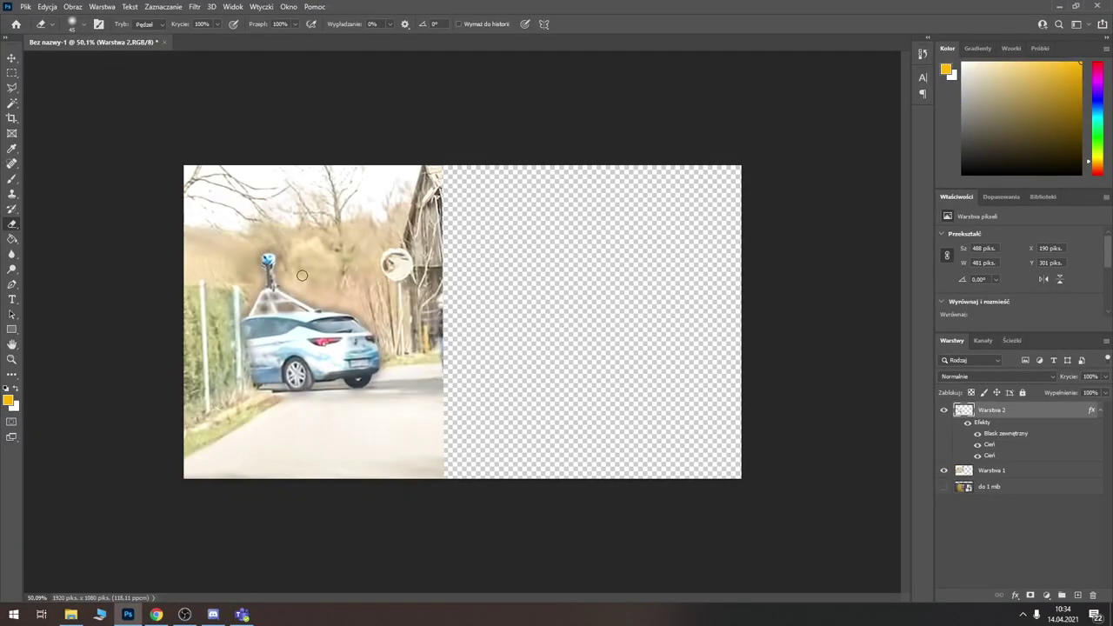
{"action": "key", "text": "ctrl+plus"}
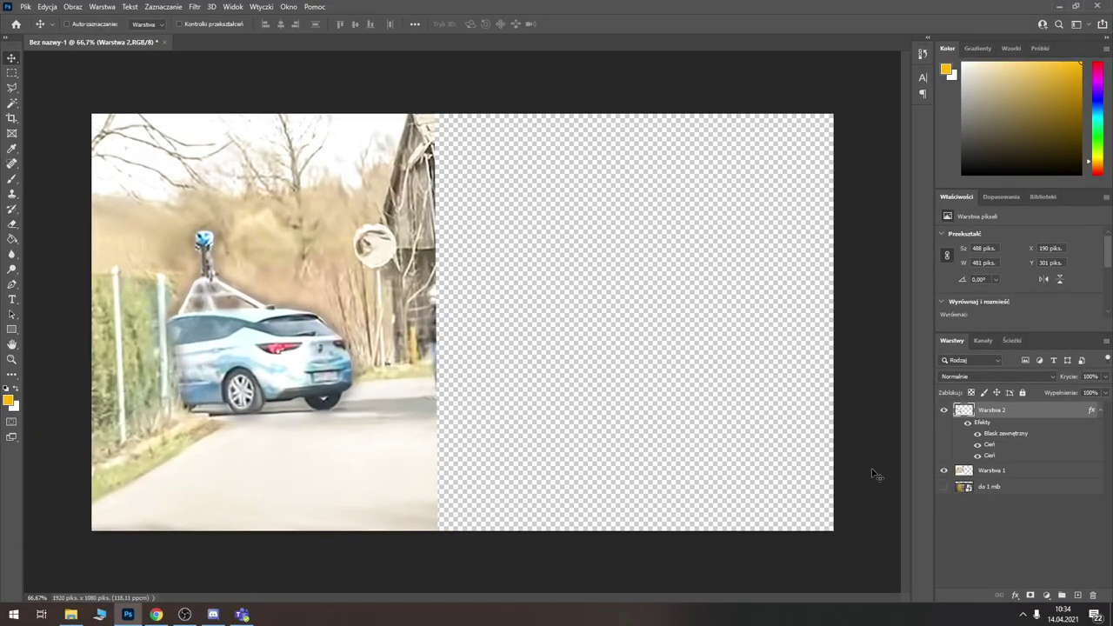
- Show the 'do 1 mib' face layer, merge car and background, and scale the face to 2410 × 1356 px
{"action": "left_click", "coordinate": [944, 486]}
{"action": "scroll", "coordinate": [678, 358], "scroll_direction": "down", "scroll_amount": 3}
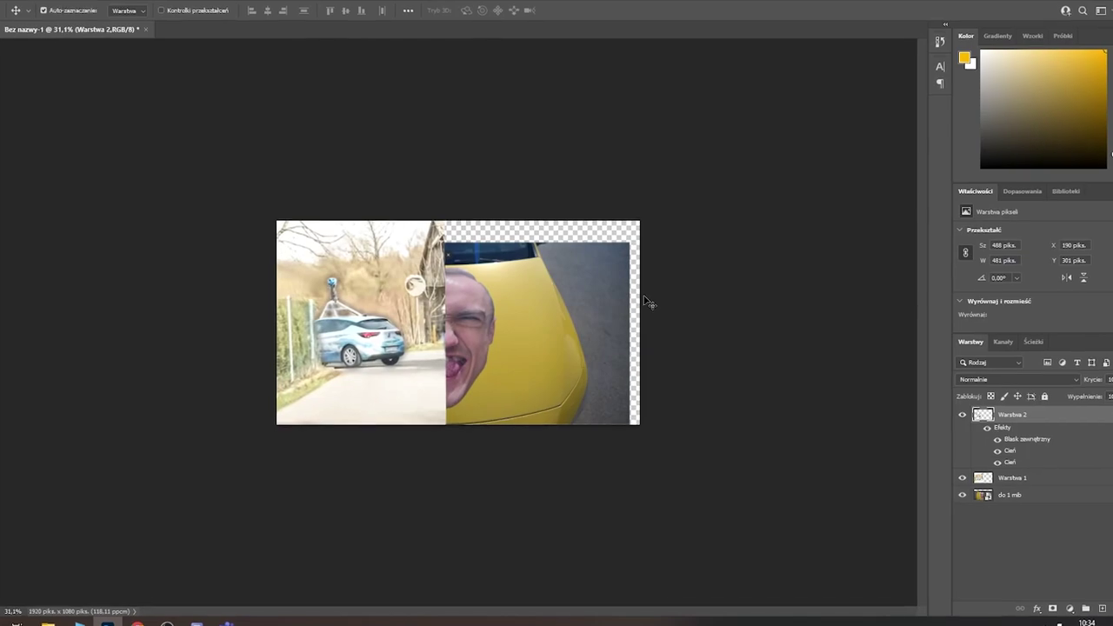
{"action": "key", "text": "ctrl+t"}
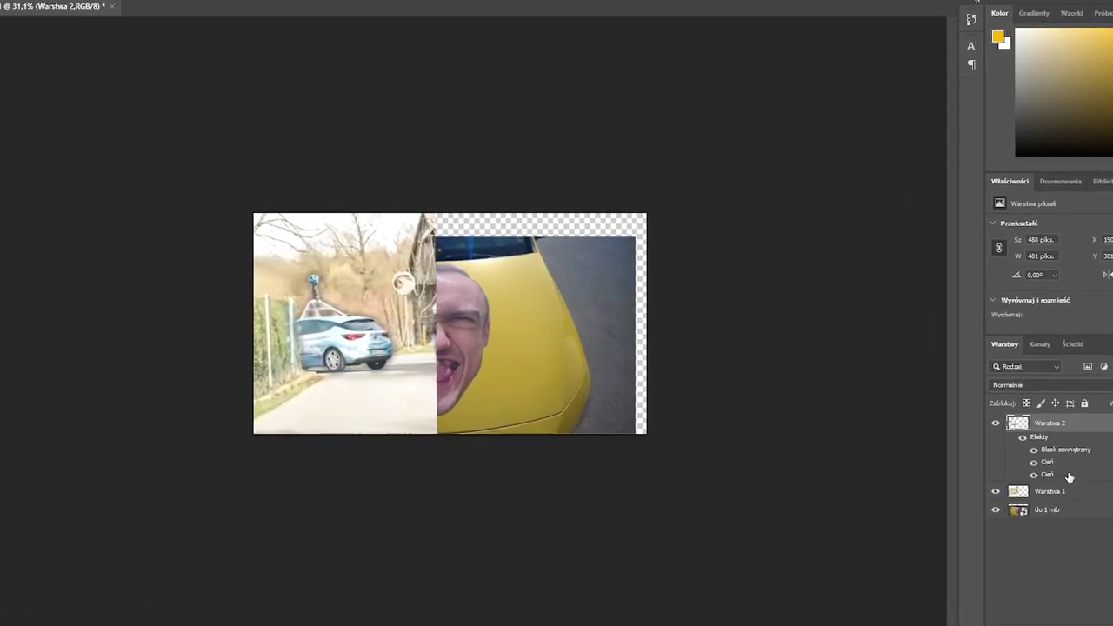
{"action": "right_click", "coordinate": [1070, 477]}
{"action": "left_click", "coordinate": [1044, 477]}
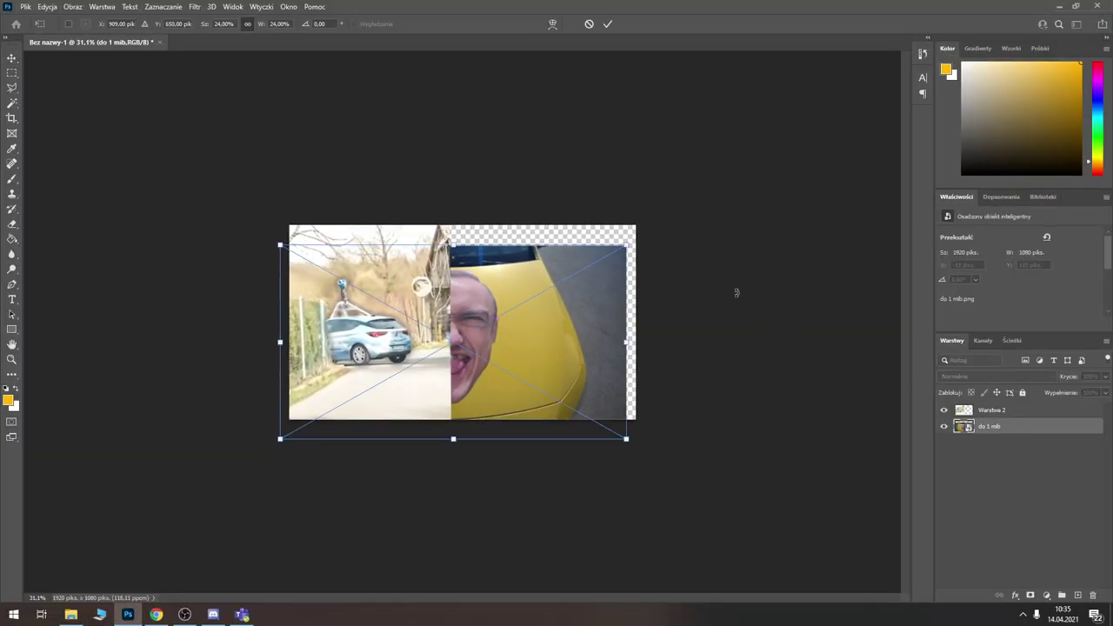
{"action": "left_click_drag", "start_coordinate": [635, 245], "coordinate": [659, 236]}
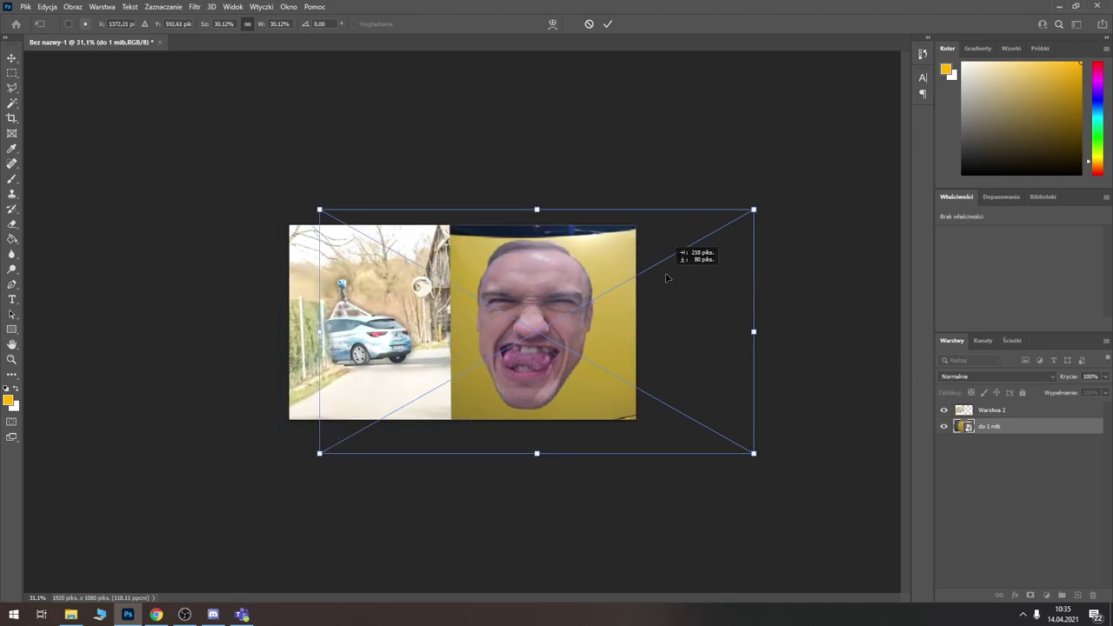
{"action": "key", "text": "Return"}
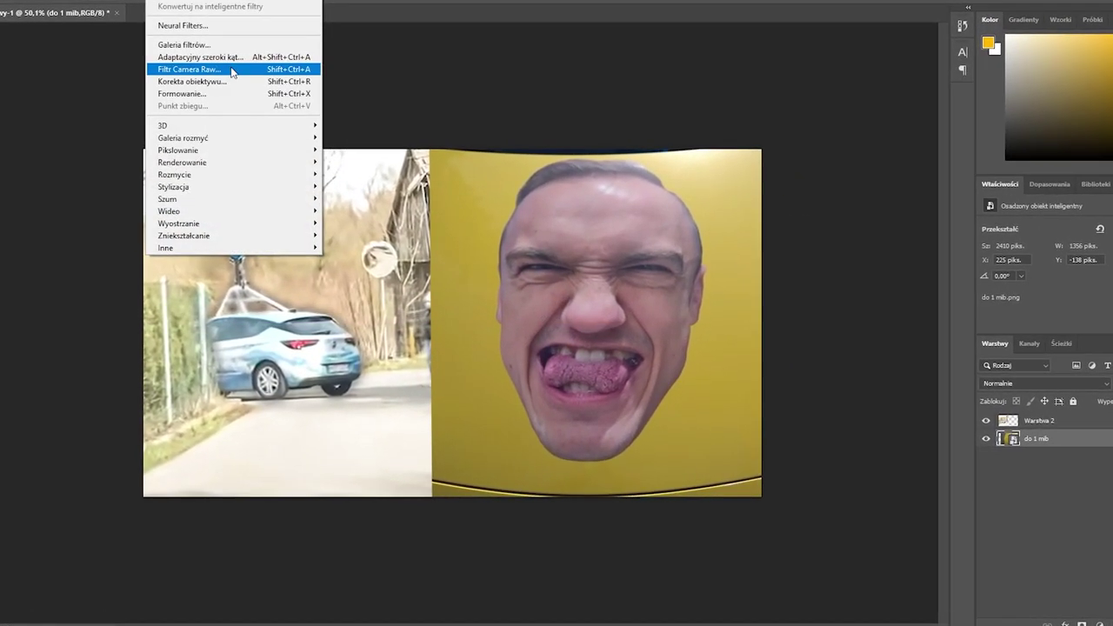
- Apply Camera Raw to the face layer with Exposure +0.65, raised Whites, Texture +100 and Clarity +28
{"action": "left_click", "coordinate": [273, 104]}
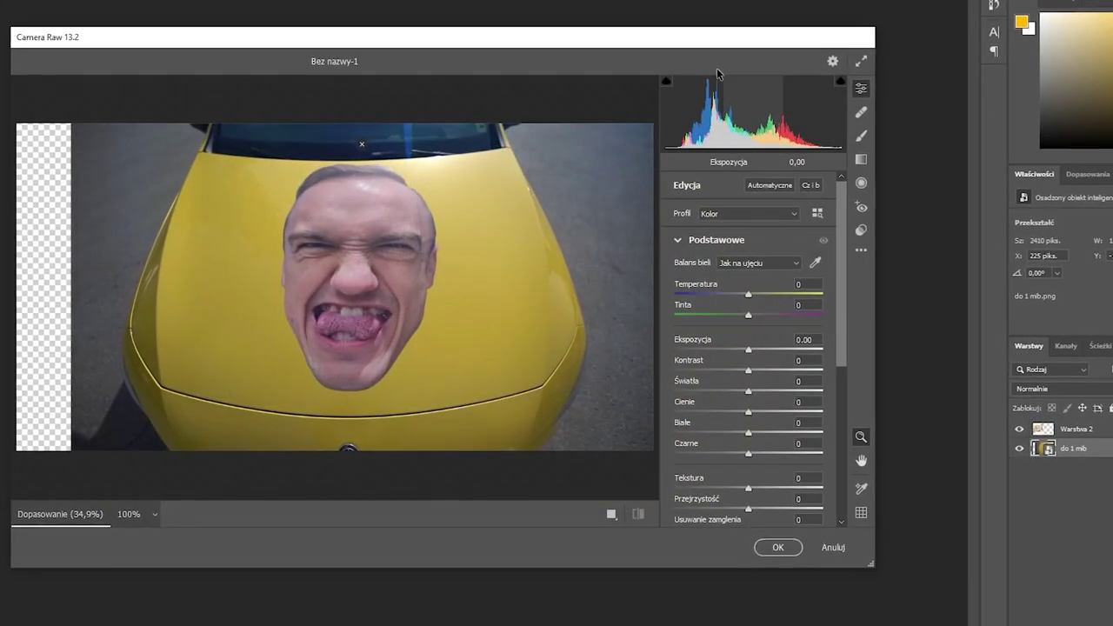
{"action": "left_click_drag", "start_coordinate": [687, 37], "coordinate": [284, 9]}
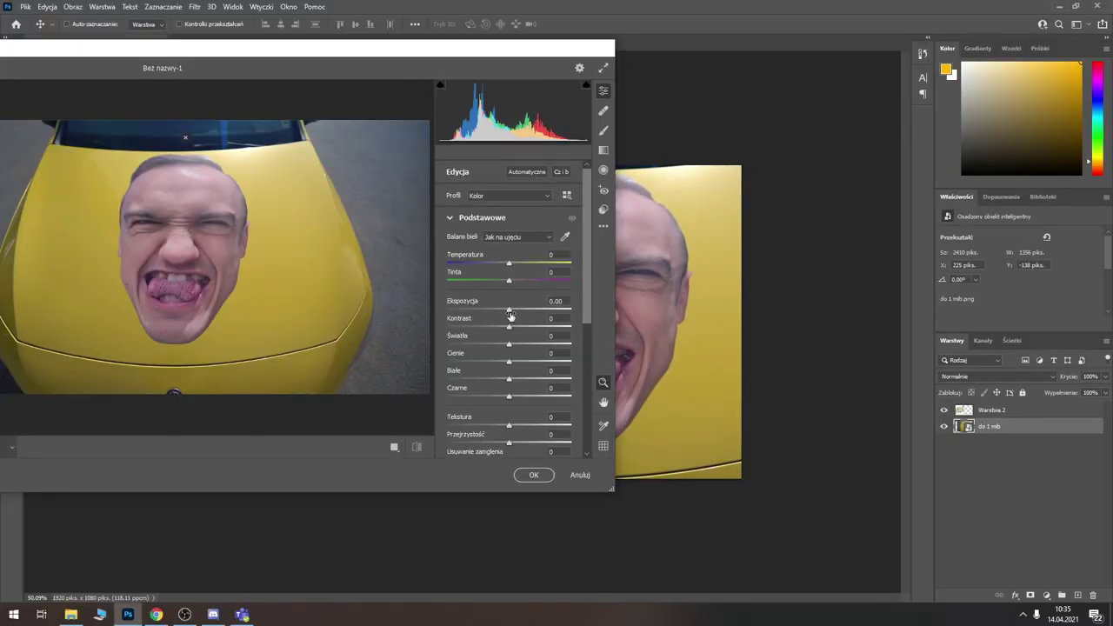
{"action": "left_click_drag", "start_coordinate": [508, 309], "coordinate": [520, 313]}
{"action": "left_click_drag", "start_coordinate": [514, 314], "coordinate": [530, 328]}
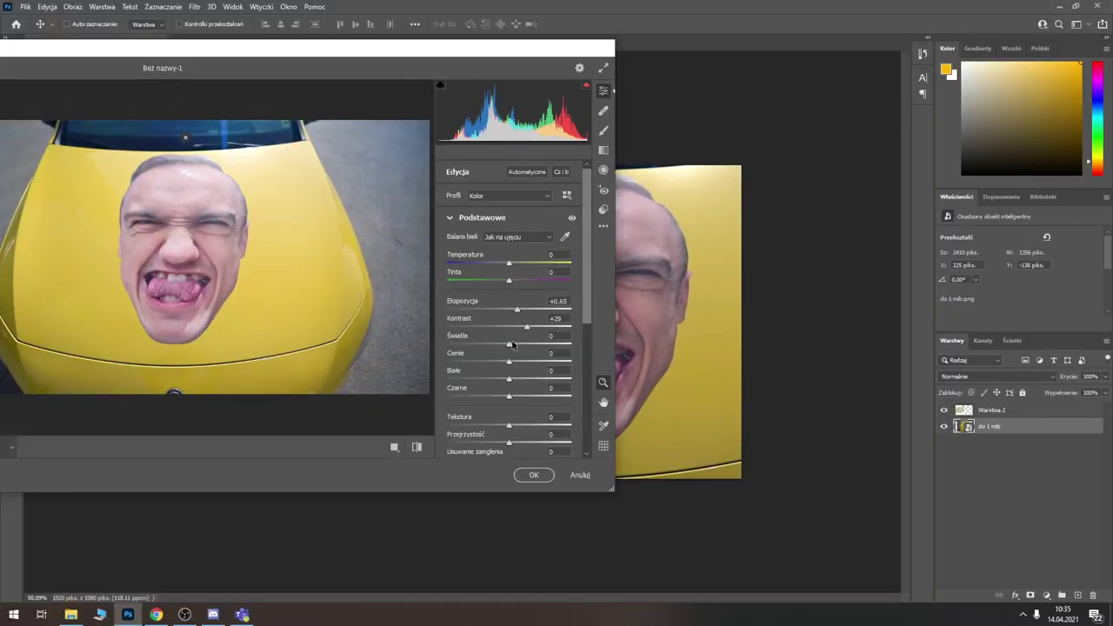
{"action": "left_click_drag", "start_coordinate": [502, 379], "coordinate": [535, 380]}
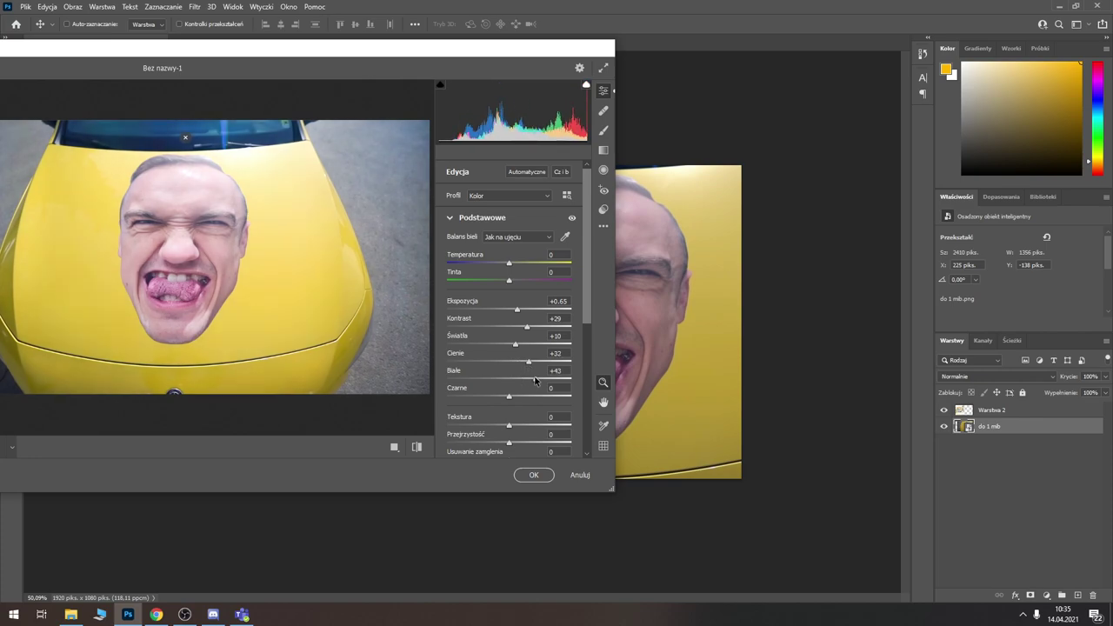
{"action": "left_click_drag", "start_coordinate": [520, 434], "coordinate": [580, 431]}
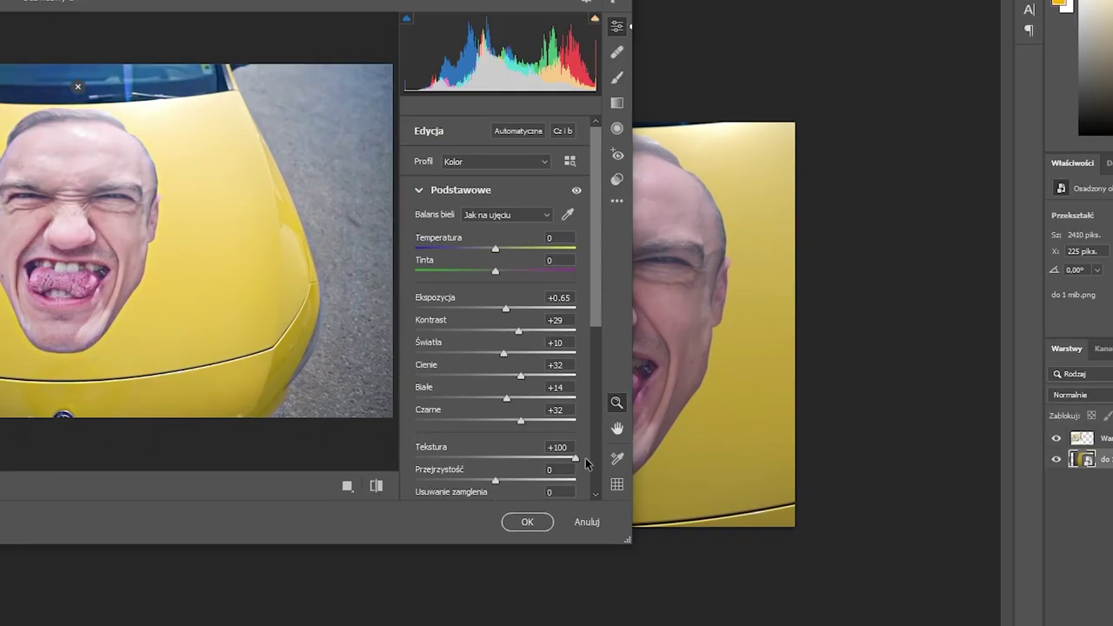
{"action": "left_click", "coordinate": [523, 481]}
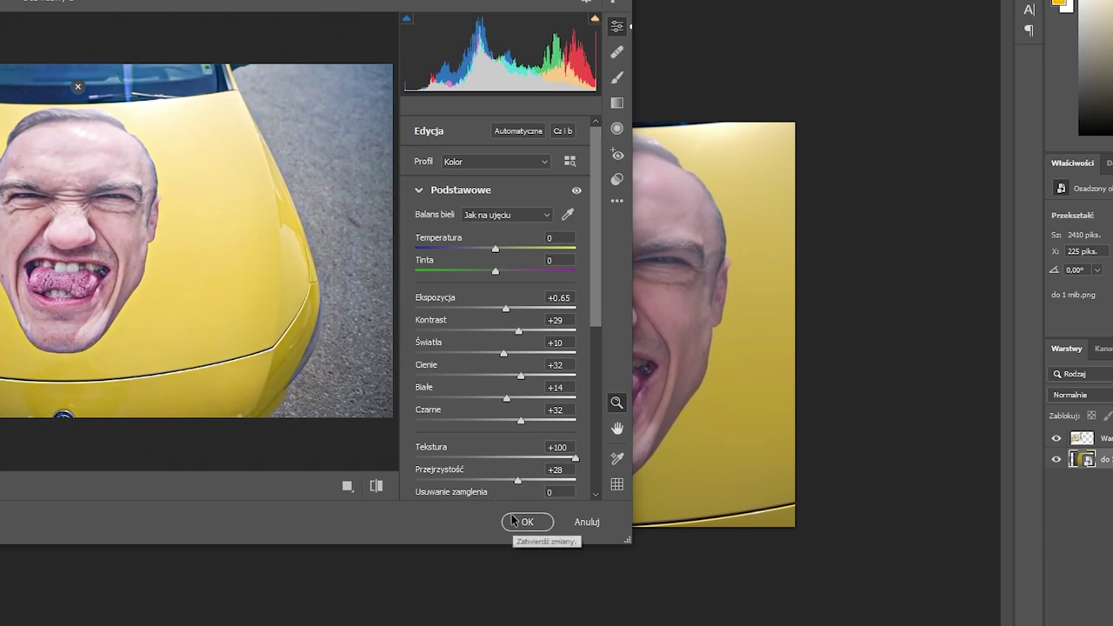
{"action": "scroll", "coordinate": [509, 434], "scroll_direction": "down", "scroll_amount": 1}
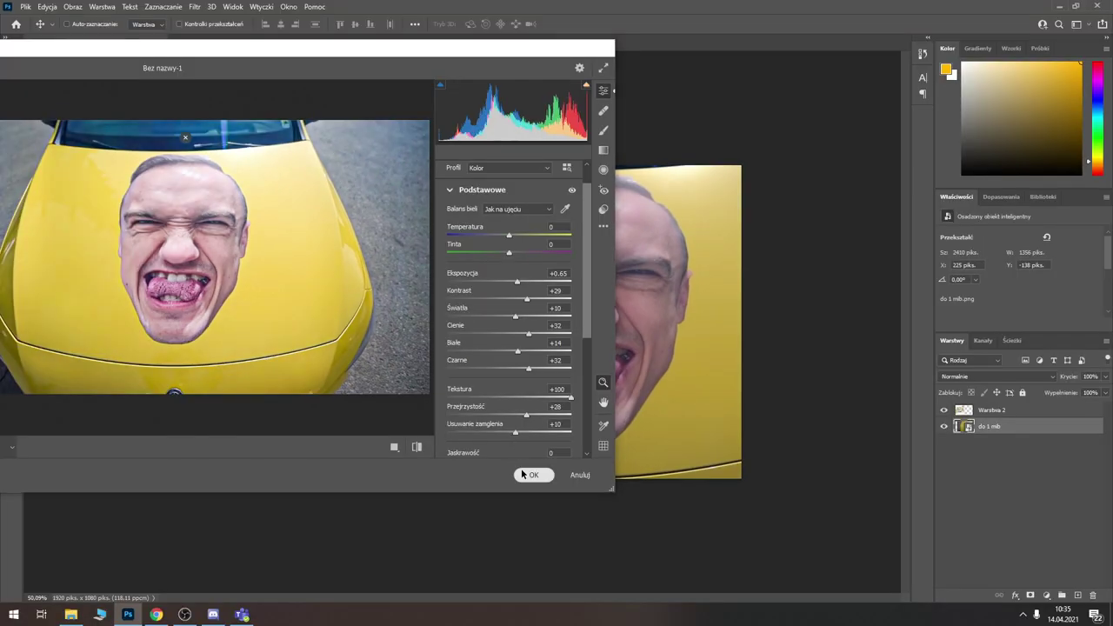
{"action": "left_click", "coordinate": [529, 475]}
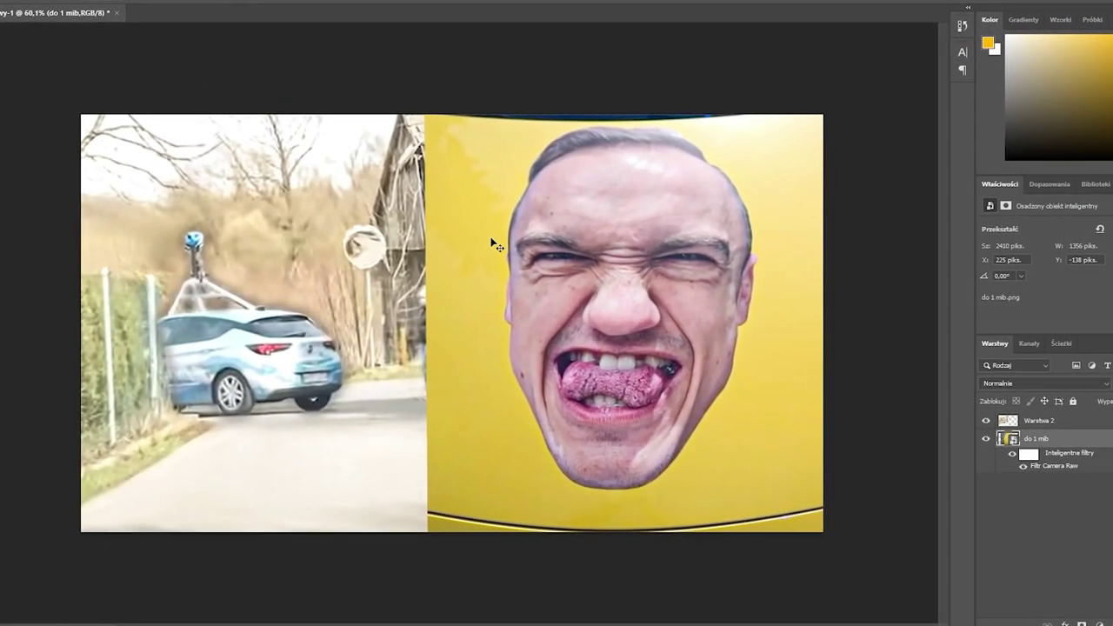
- Give Warstwa 2, the car photo layer, an Obrys stroke and a Cień drop shadow
{"action": "left_click_drag", "start_coordinate": [1025, 428], "coordinate": [1020, 418]}
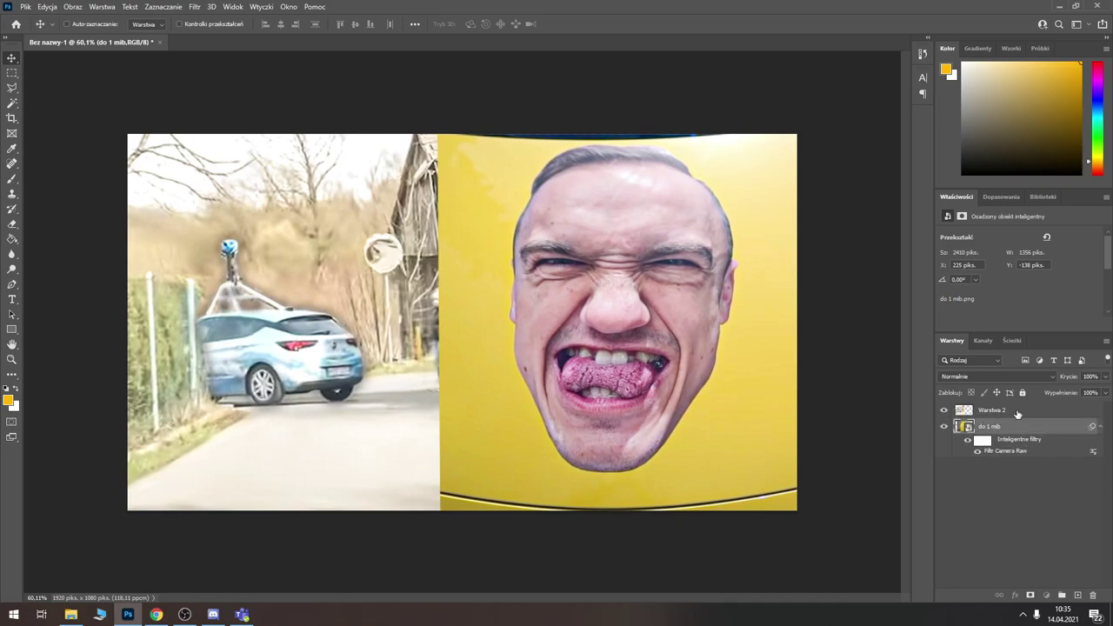
{"action": "double_click", "coordinate": [1019, 414]}
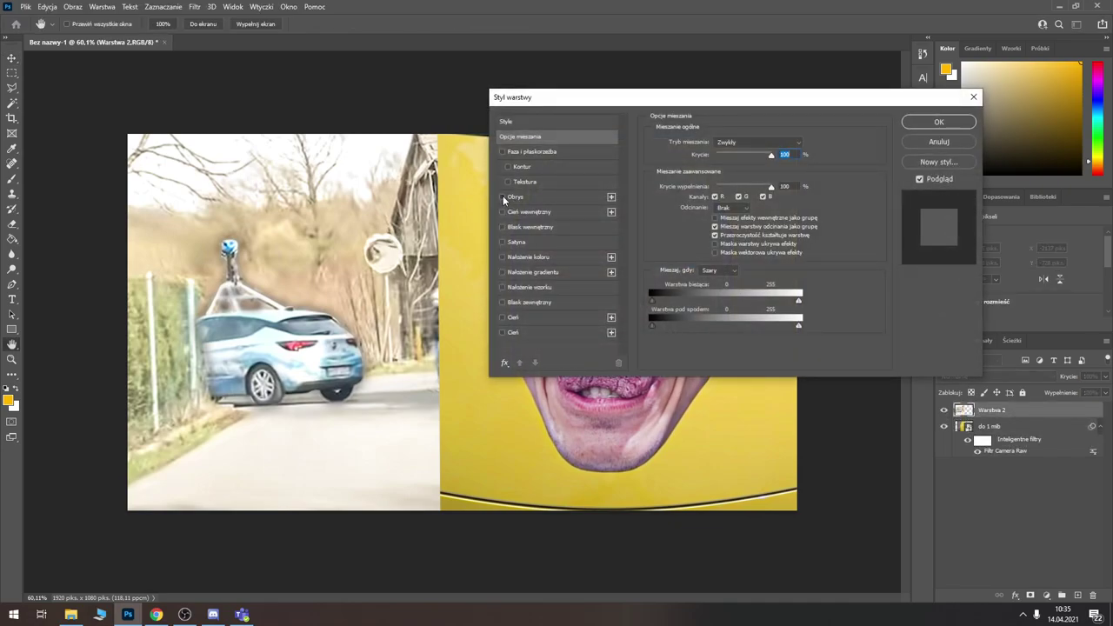
{"action": "left_click", "coordinate": [520, 197]}
{"action": "left_click", "coordinate": [513, 334]}
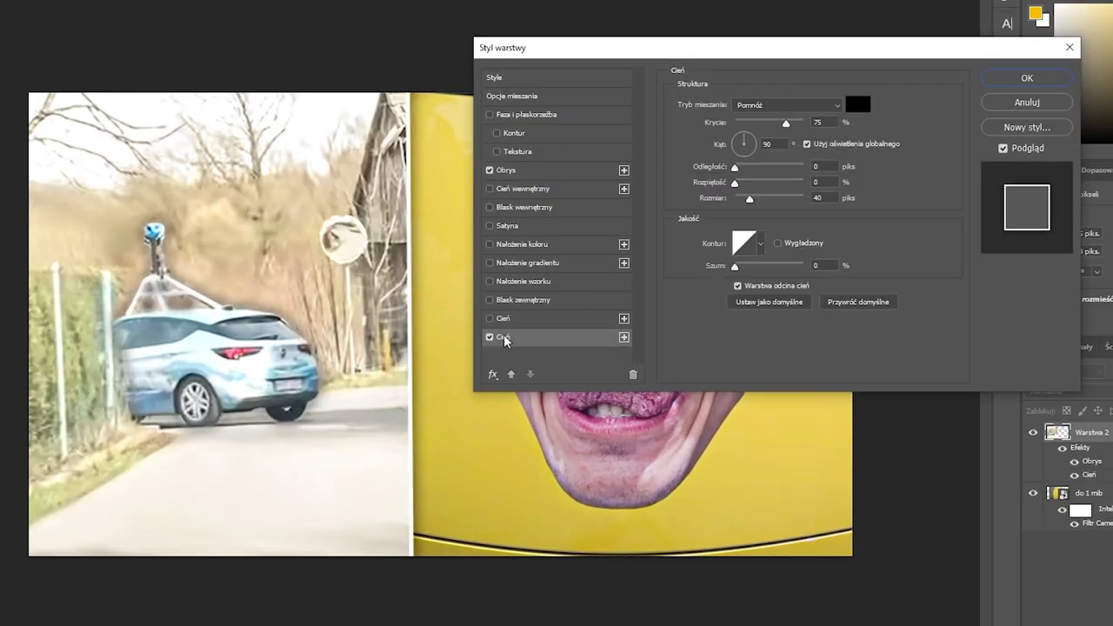
{"action": "left_click", "coordinate": [946, 117]}
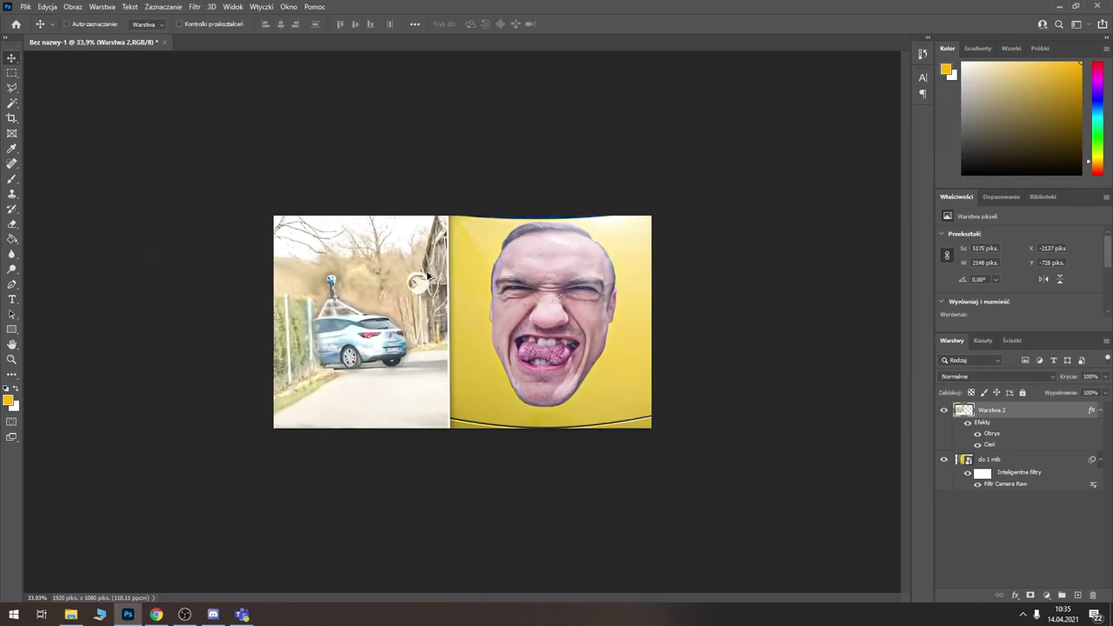
{"action": "scroll", "coordinate": [446, 333], "scroll_direction": "up", "scroll_amount": 3}
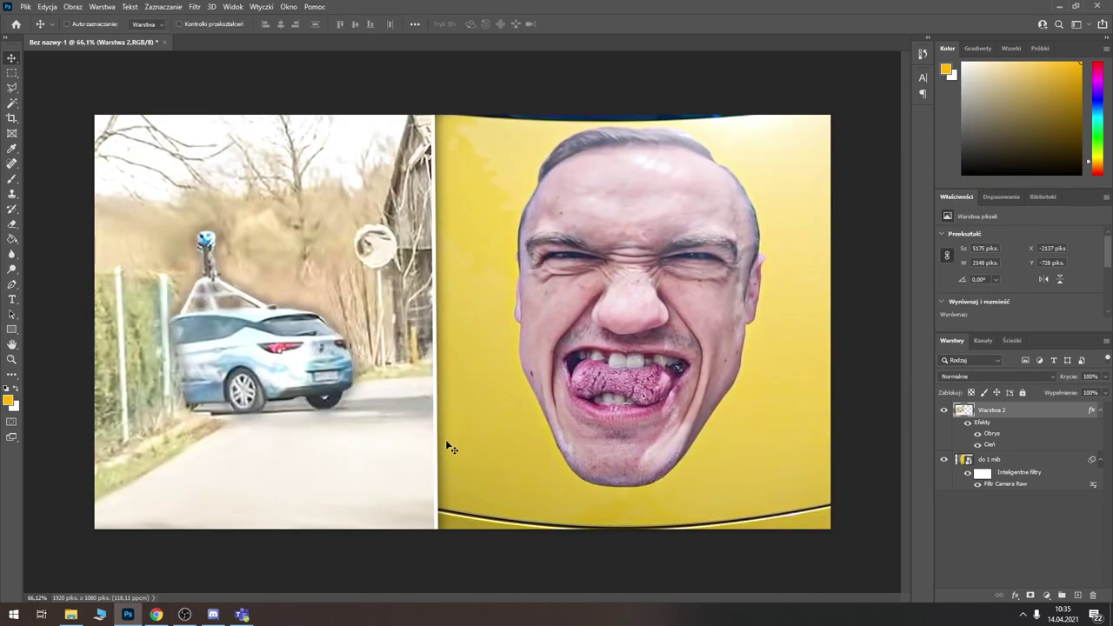
- Add 'GOOGLE STREET VIEW' text in Uni Sans Heavy CAPS across the lower middle
{"action": "key", "text": "t"}
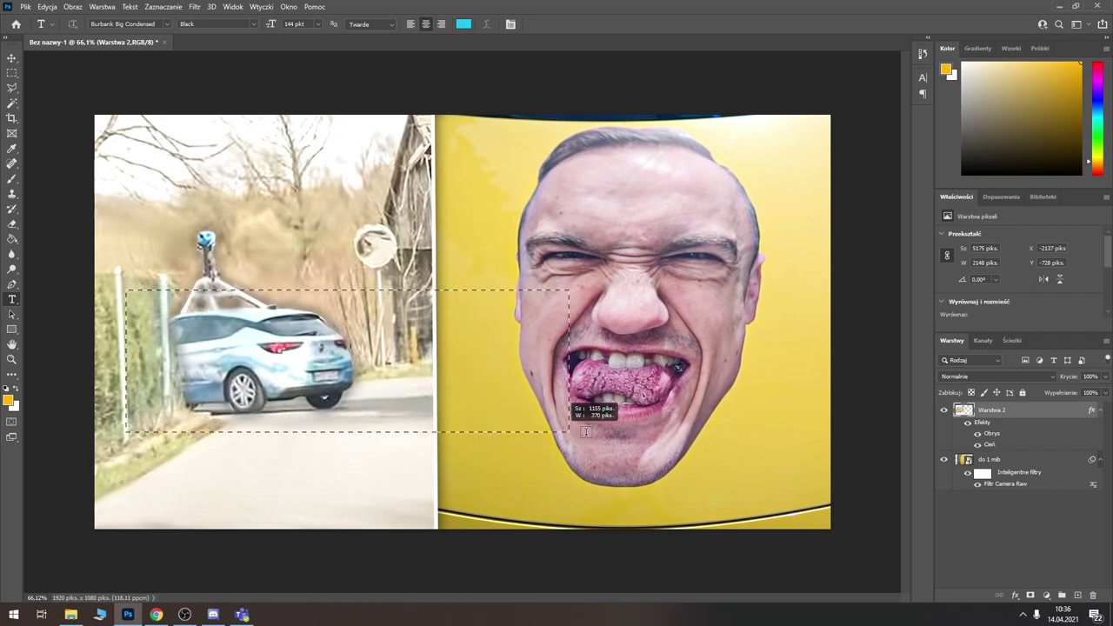
{"action": "mouse_move", "coordinate": [587, 432]}
{"action": "left_mouse_down"}
{"action": "mouse_move", "coordinate": [746, 461]}
{"action": "mouse_move", "coordinate": [770, 483]}
{"action": "left_mouse_up"}
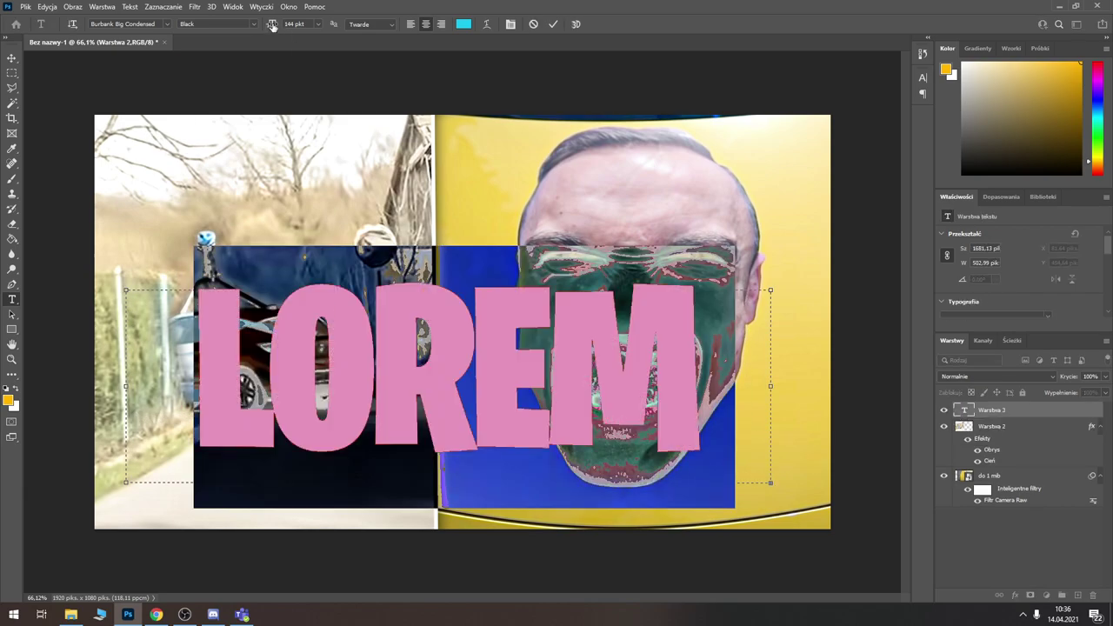
{"action": "key", "text": "BackSpace"}
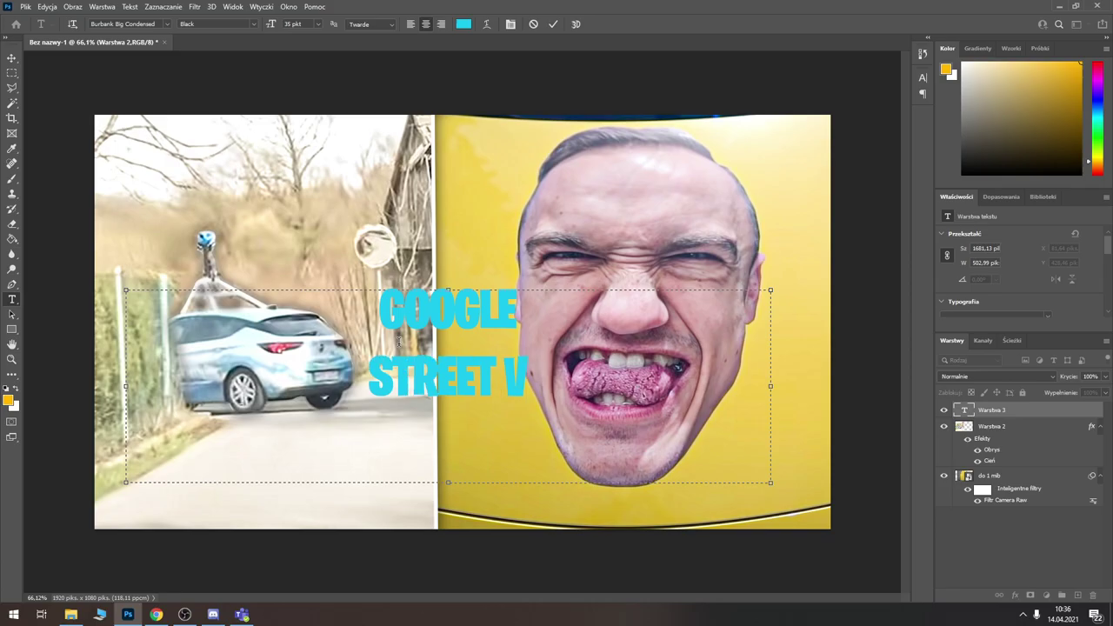
{"action": "type", "text": "IEW"}
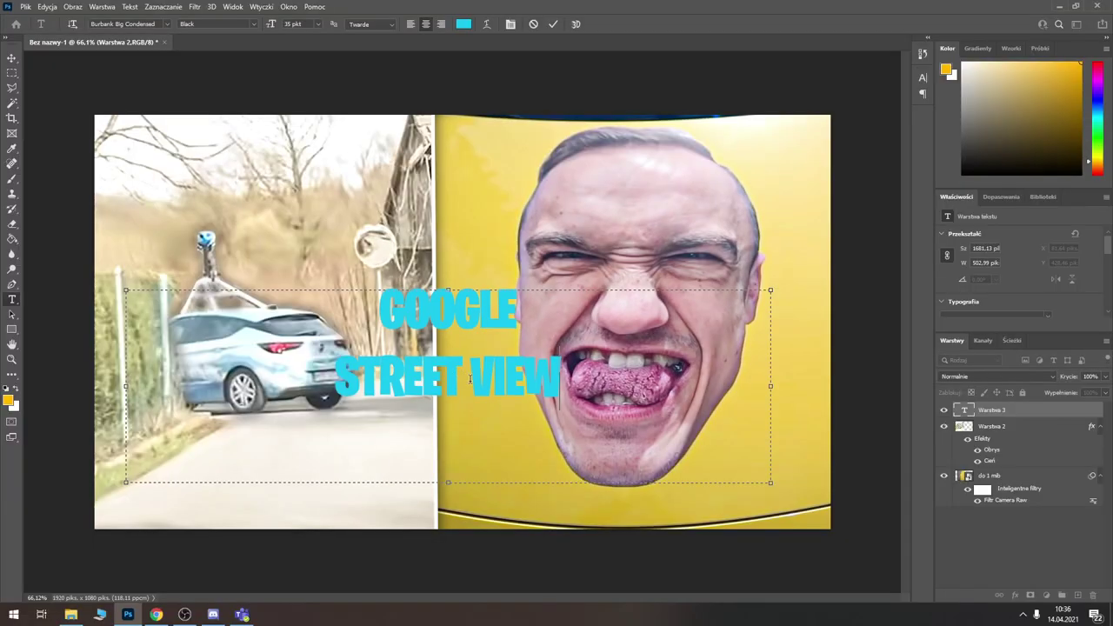
{"action": "double_click", "coordinate": [522, 370]}
{"action": "key", "text": "ctrl+a"}
{"action": "left_click", "coordinate": [167, 23]}
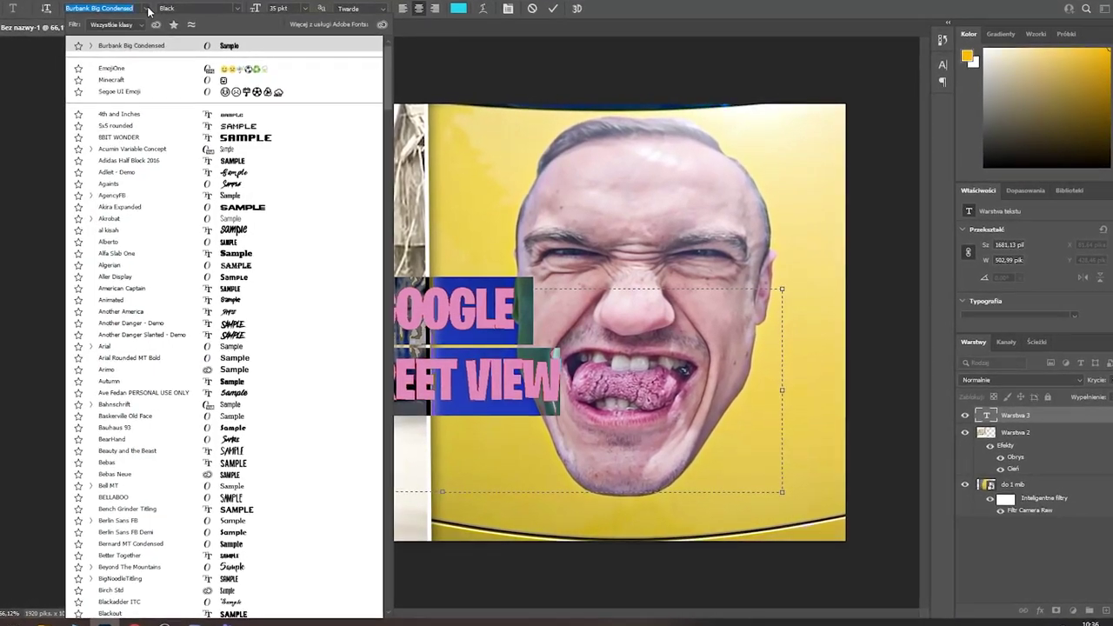
{"action": "type", "text": "uni"}
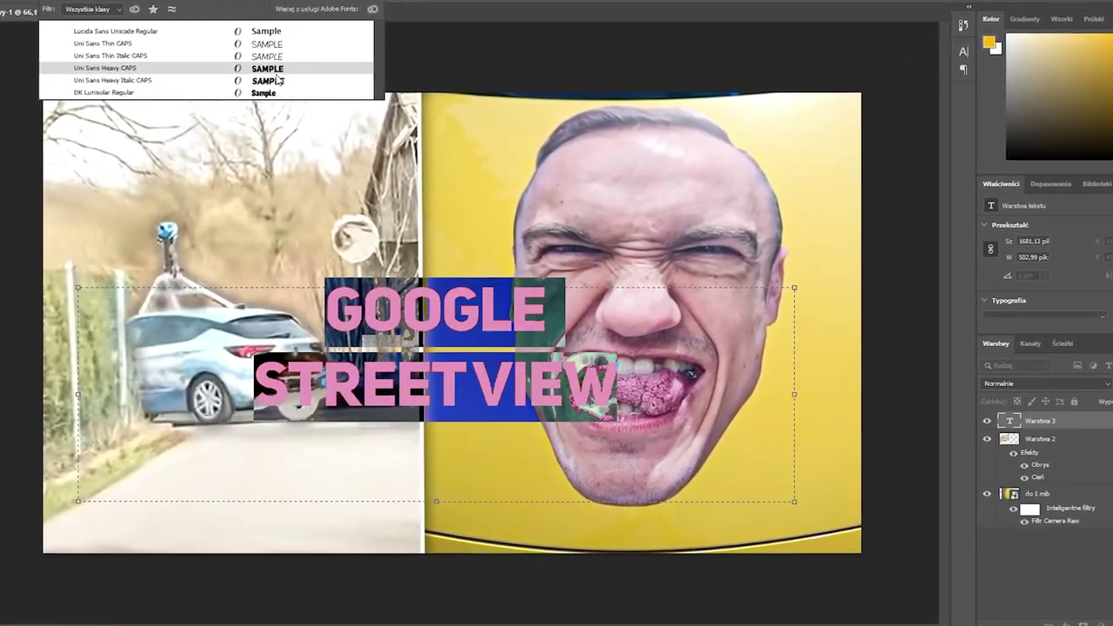
{"action": "left_click", "coordinate": [270, 71]}
{"action": "key", "text": "ctrl+Return"}
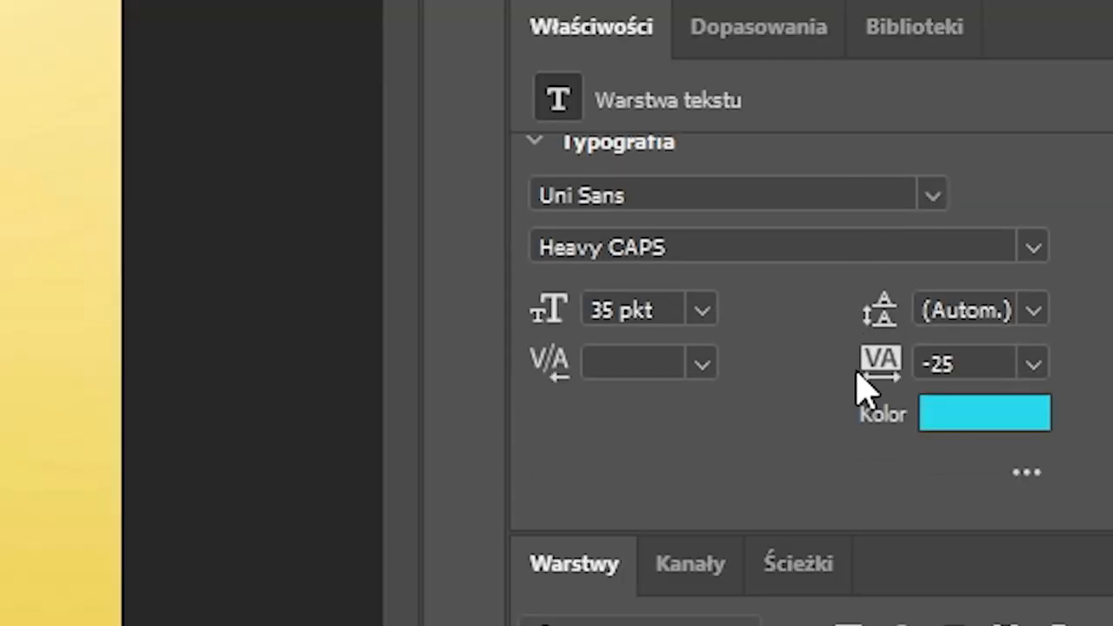
- Tighten the line spacing, enlarge and tilt the text, and move it over the car photo
{"action": "mouse_move", "coordinate": [885, 322]}
{"action": "left_mouse_down"}
{"action": "mouse_move", "coordinate": [753, 323]}
{"action": "mouse_move", "coordinate": [826, 315]}
{"action": "left_mouse_up"}
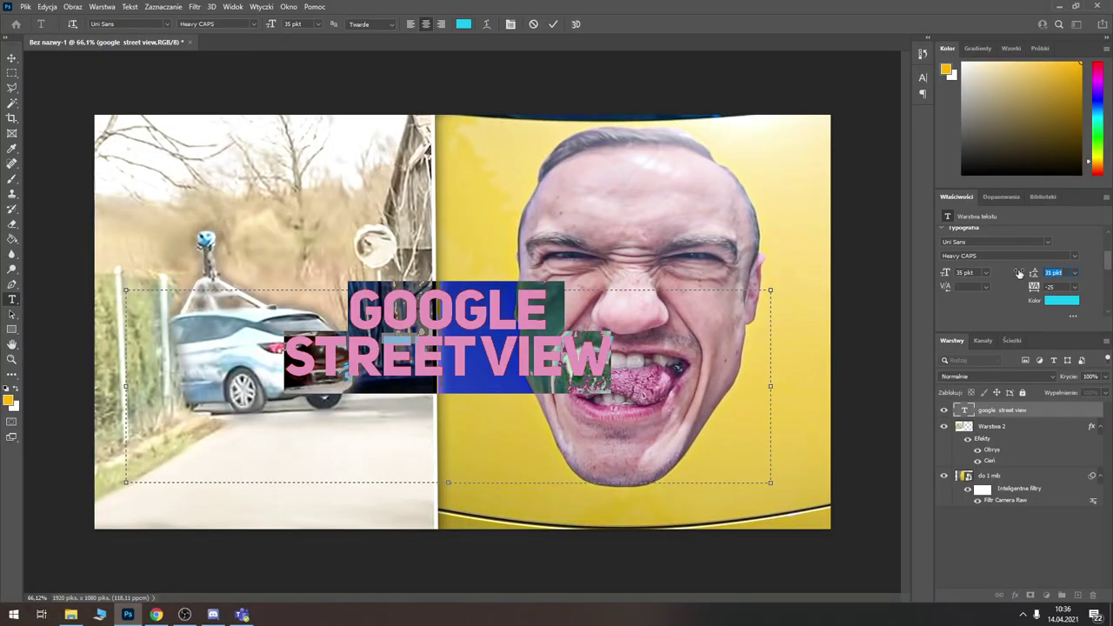
{"action": "key", "text": "ctrl+t"}
{"action": "left_click_drag", "start_coordinate": [770, 281], "coordinate": [820, 259]}
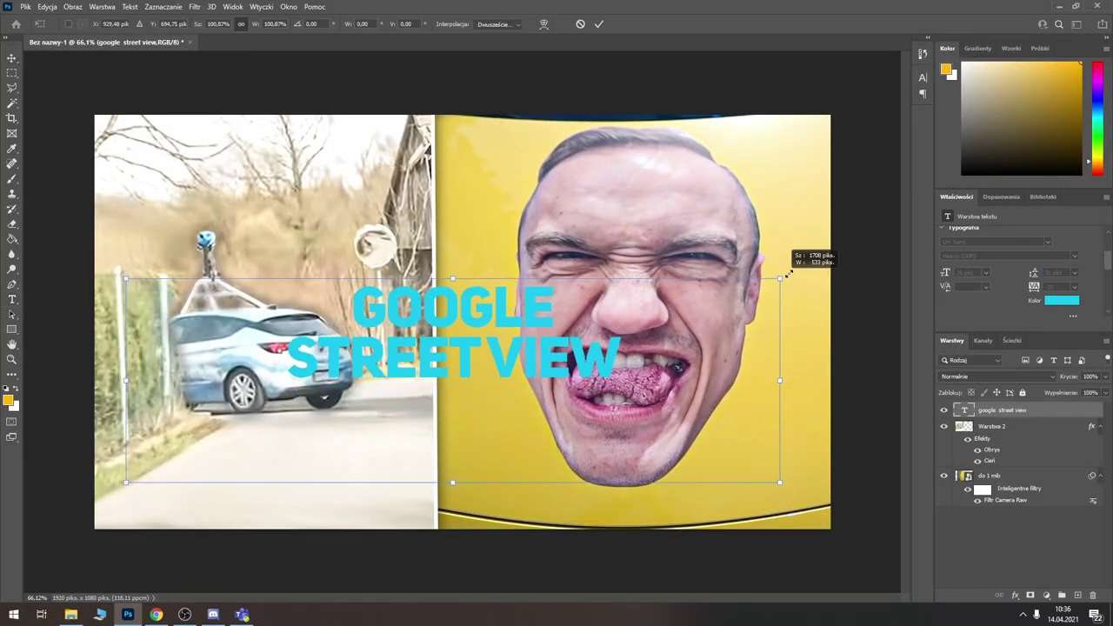
{"action": "left_click_drag", "start_coordinate": [547, 330], "coordinate": [399, 447]}
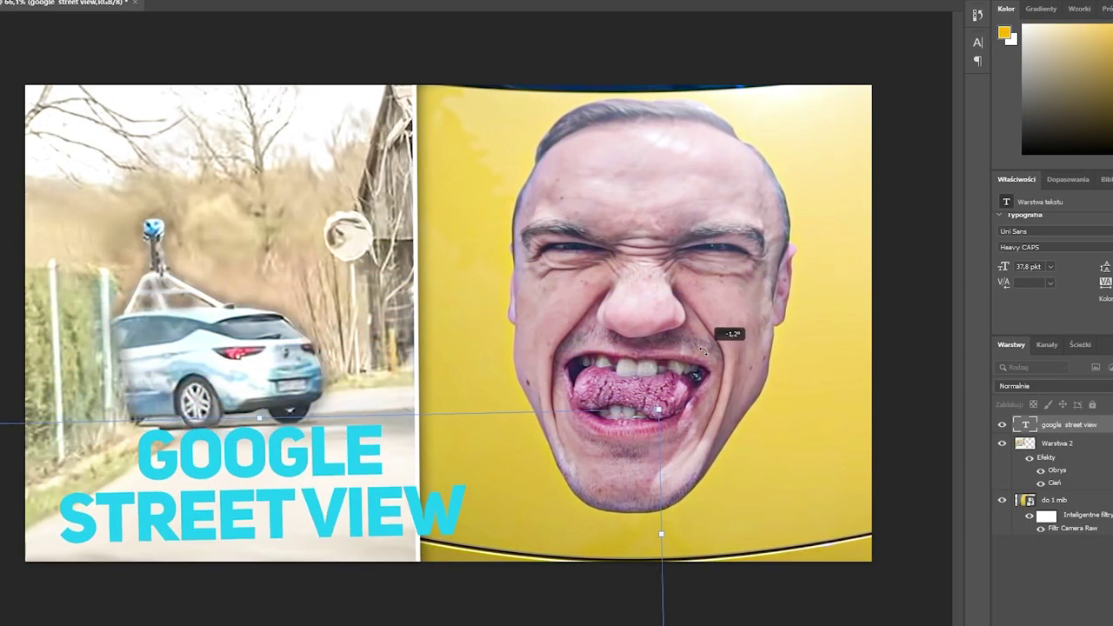
{"action": "left_click_drag", "start_coordinate": [658, 404], "coordinate": [676, 380]}
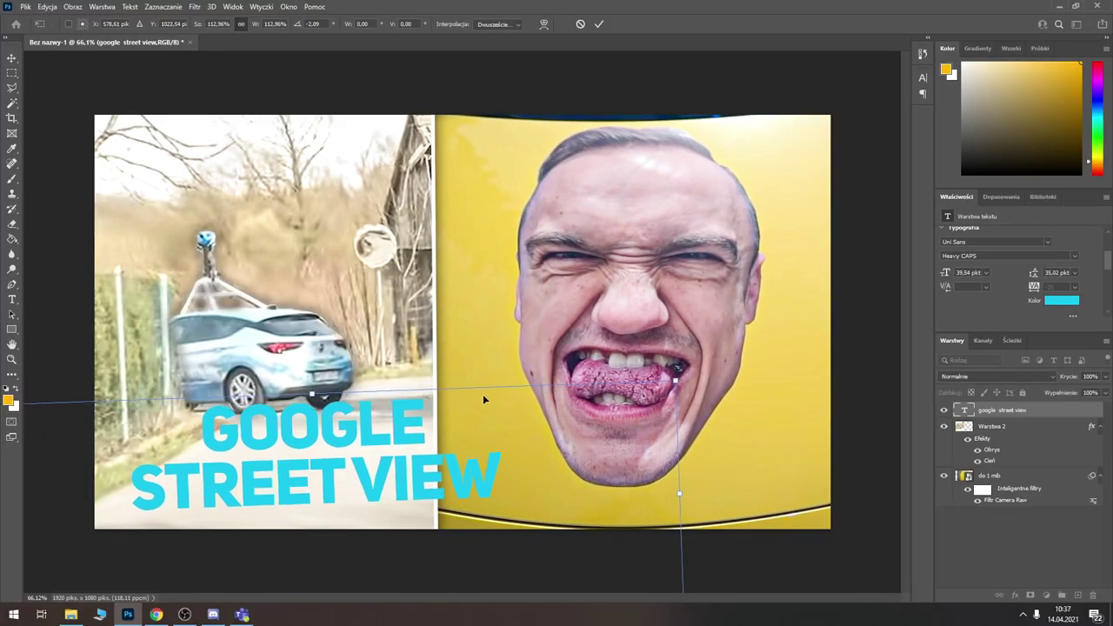
{"action": "key", "text": "Return"}
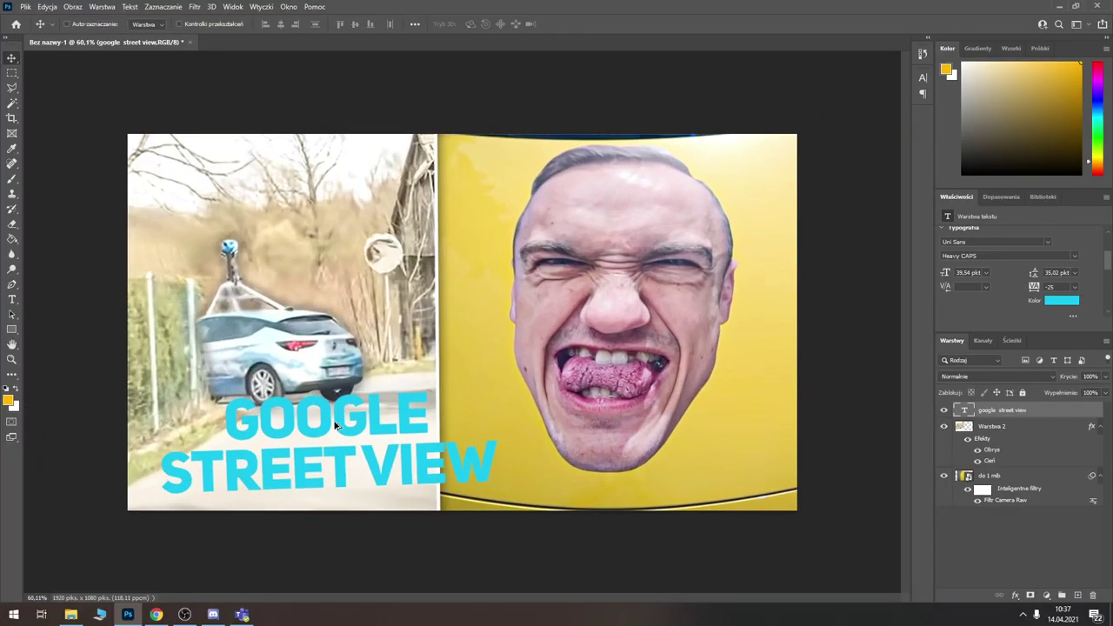
- Apply a magenta colour overlay to the GOOGLE STREET VIEW text
{"action": "scroll", "coordinate": [443, 369], "scroll_direction": "down", "scroll_amount": 3}
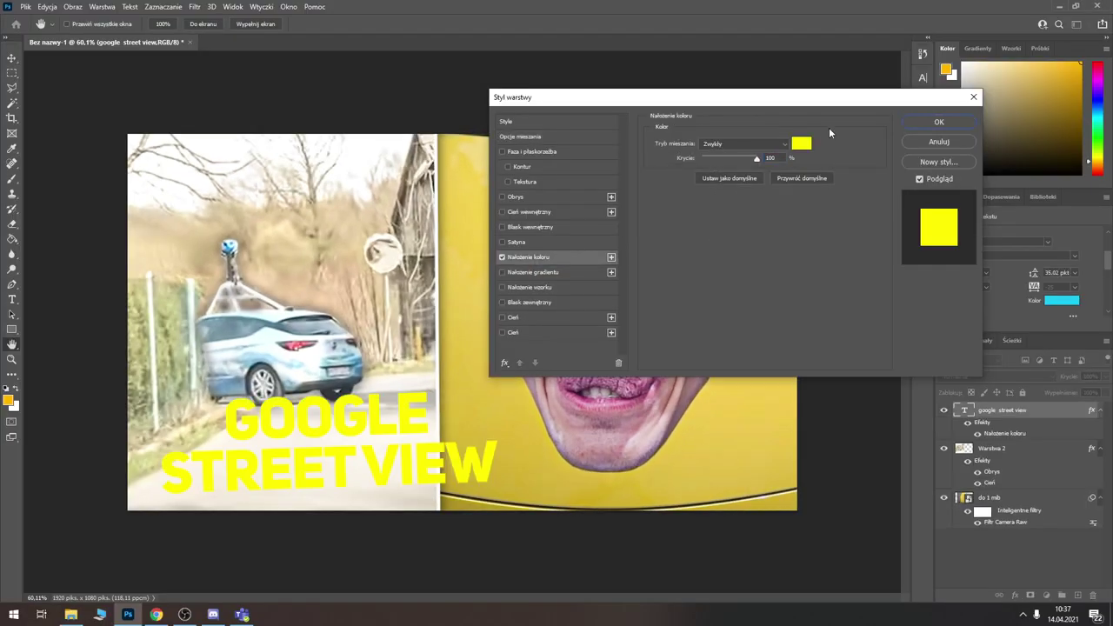
{"action": "left_click", "coordinate": [827, 139]}
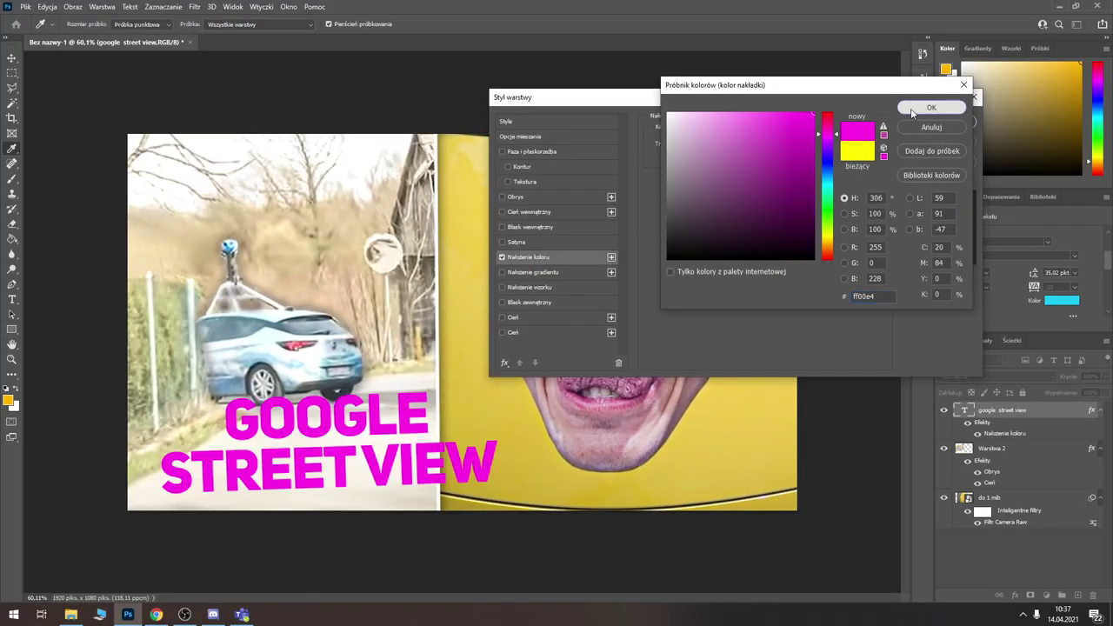
{"action": "left_click", "coordinate": [929, 109]}
- Add two dark drop shadows to the text, smaller, fully opaque, in Normal blend
{"action": "left_click", "coordinate": [530, 333]}
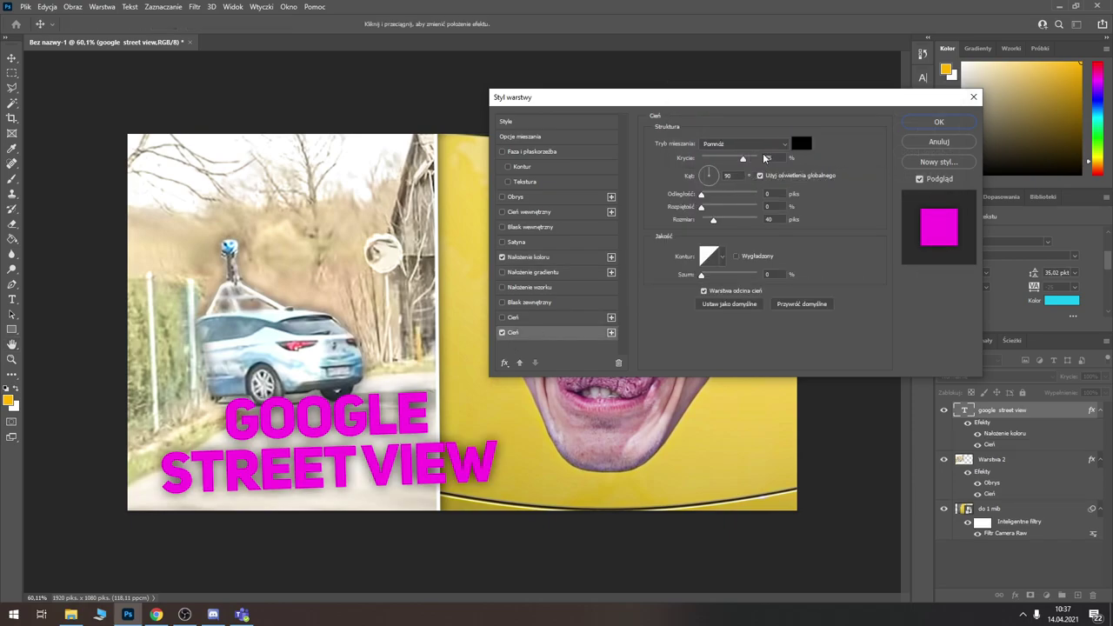
{"action": "left_click_drag", "start_coordinate": [714, 220], "coordinate": [712, 220]}
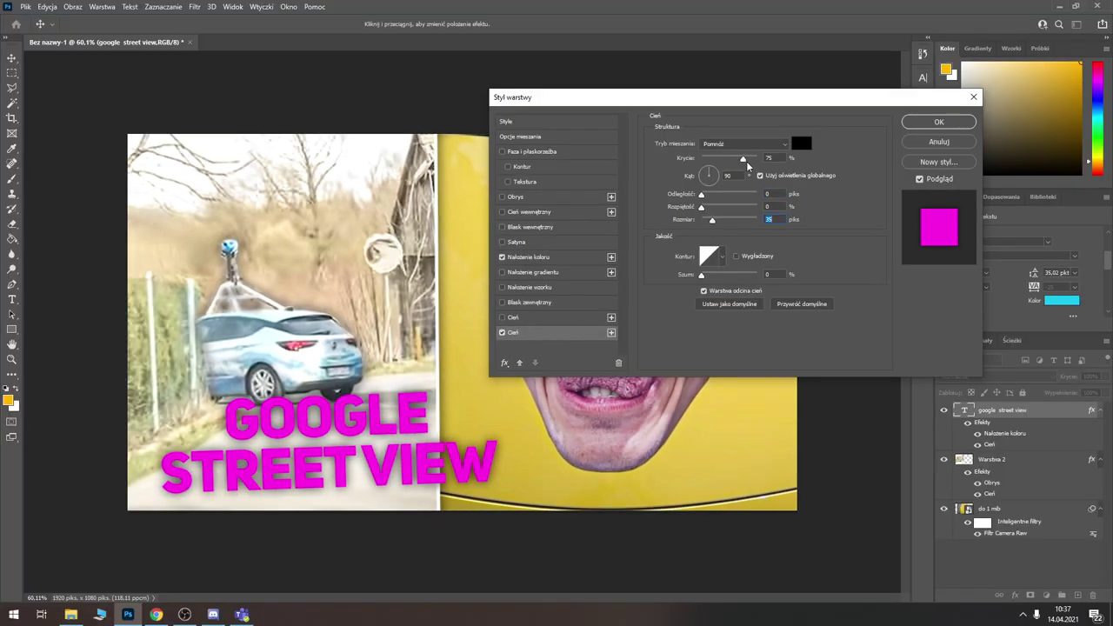
{"action": "left_click_drag", "start_coordinate": [747, 159], "coordinate": [768, 159]}
{"action": "left_click", "coordinate": [756, 144]}
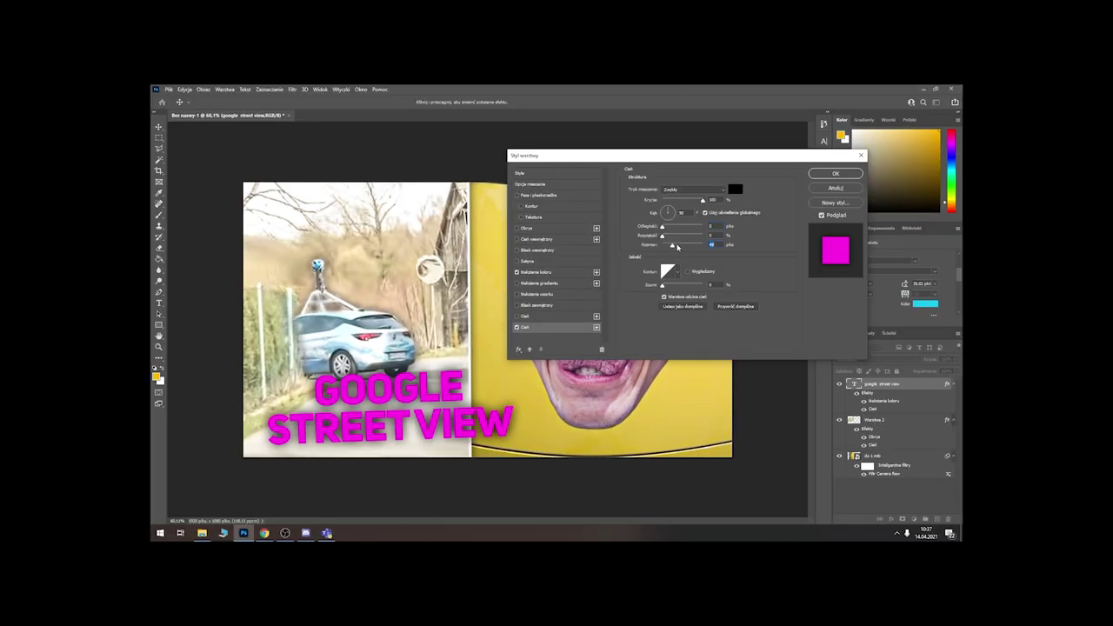
{"action": "left_click", "coordinate": [540, 317]}
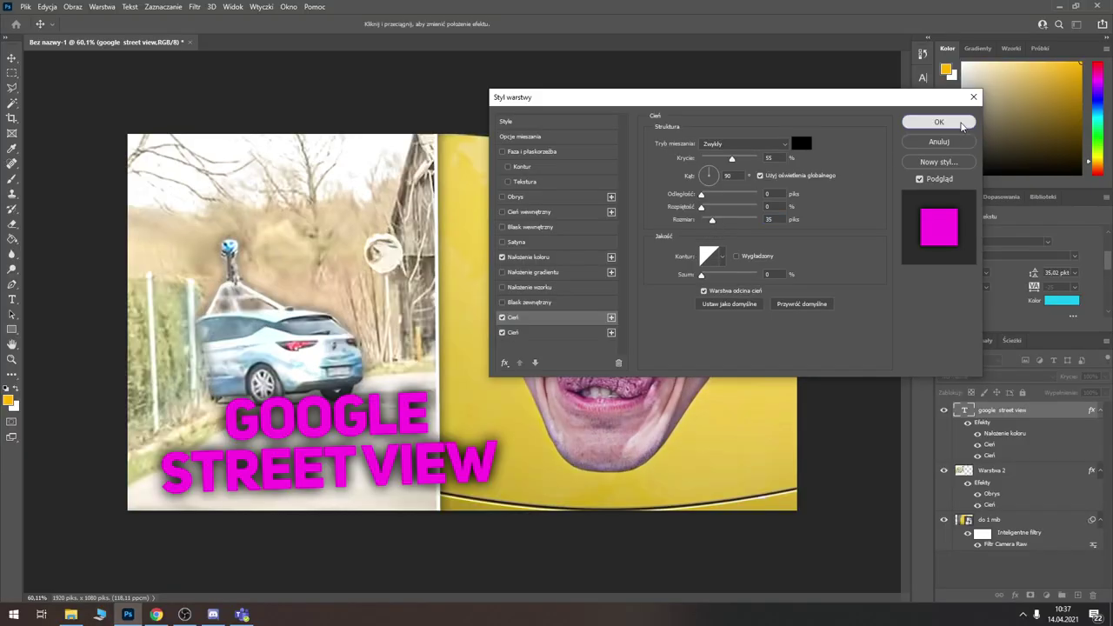
{"action": "left_click", "coordinate": [962, 119]}
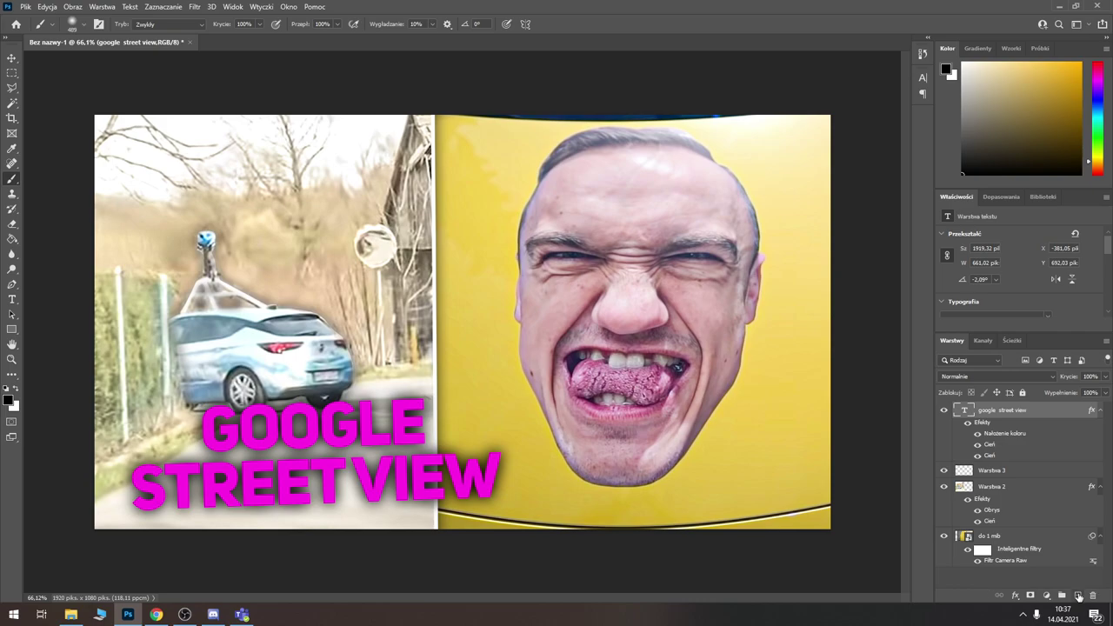
- Paint a magenta glow behind the text on a new Ekran layer, then pick a black curved arrow image
{"action": "left_click", "coordinate": [1079, 595]}
{"action": "left_click", "coordinate": [1098, 83]}
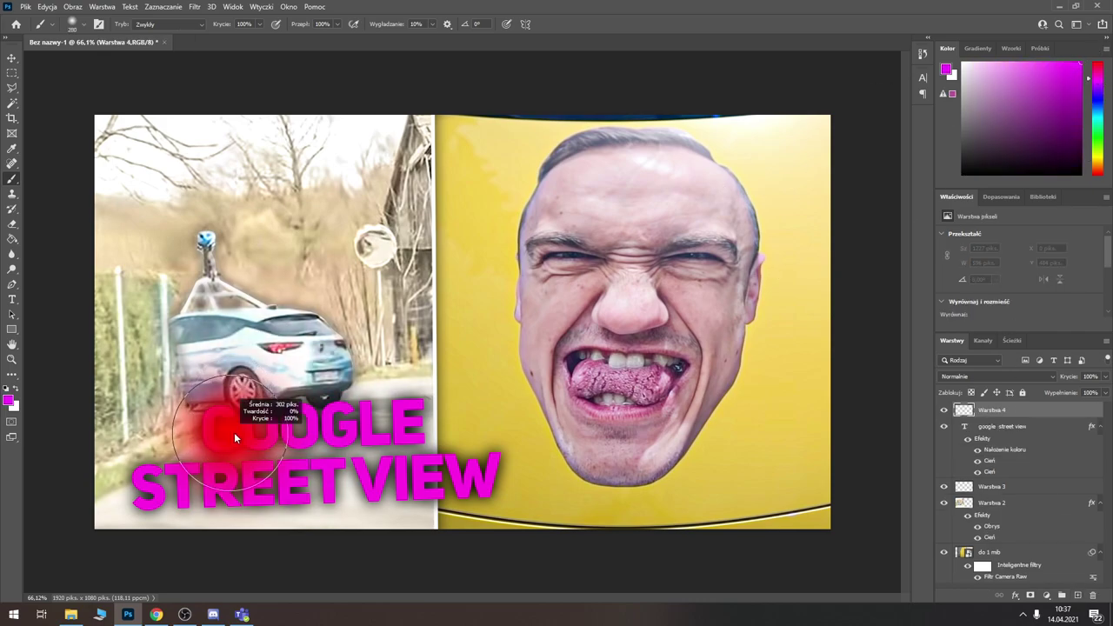
{"action": "mouse_move", "coordinate": [234, 432]}
{"action": "left_mouse_down"}
{"action": "mouse_move", "coordinate": [371, 431]}
{"action": "mouse_move", "coordinate": [231, 437]}
{"action": "mouse_move", "coordinate": [318, 481]}
{"action": "left_mouse_up"}
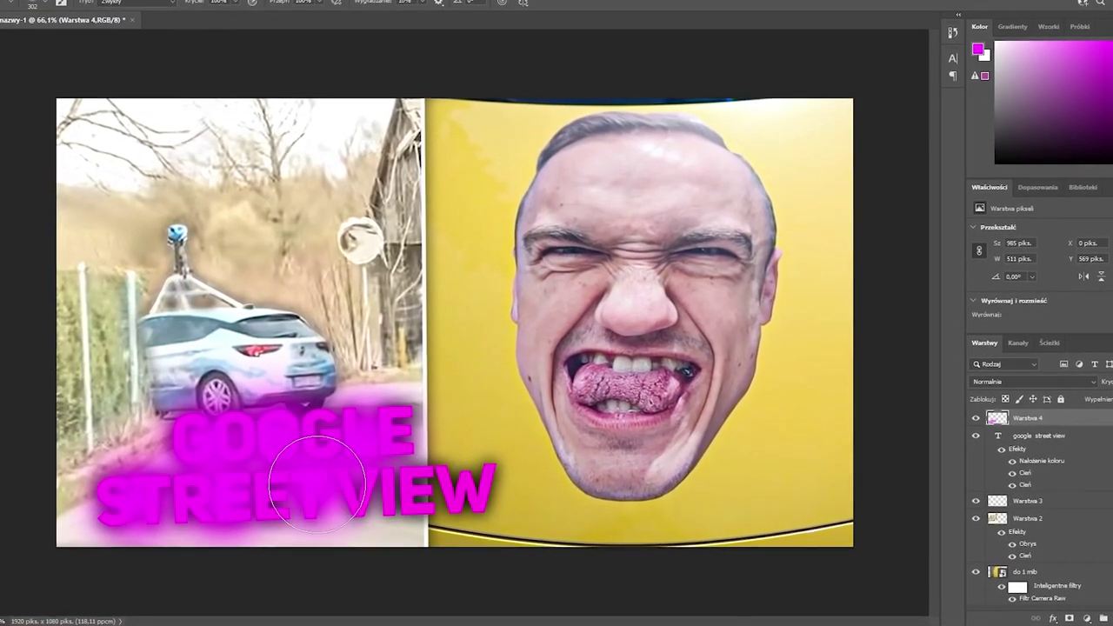
{"action": "left_click", "coordinate": [1009, 381]}
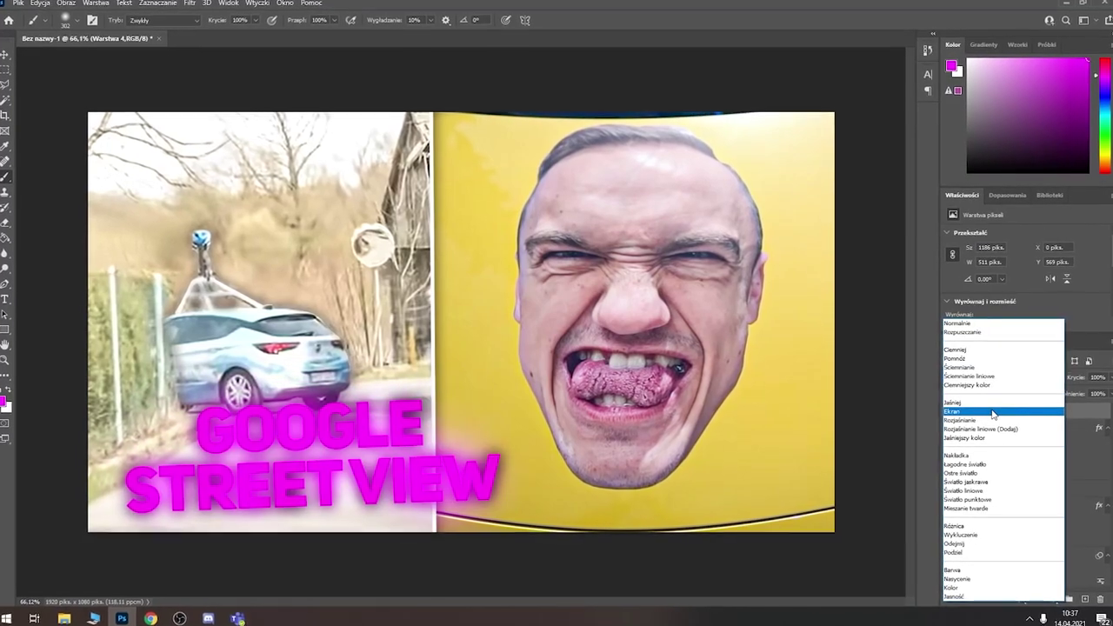
{"action": "left_click", "coordinate": [993, 412]}
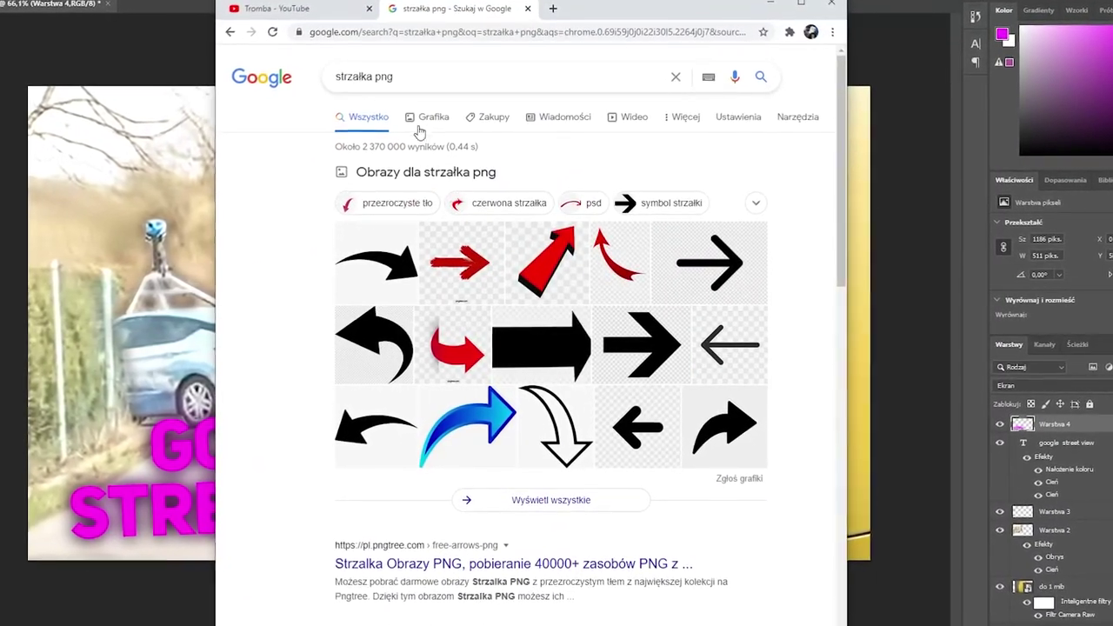
{"action": "left_click", "coordinate": [393, 208]}
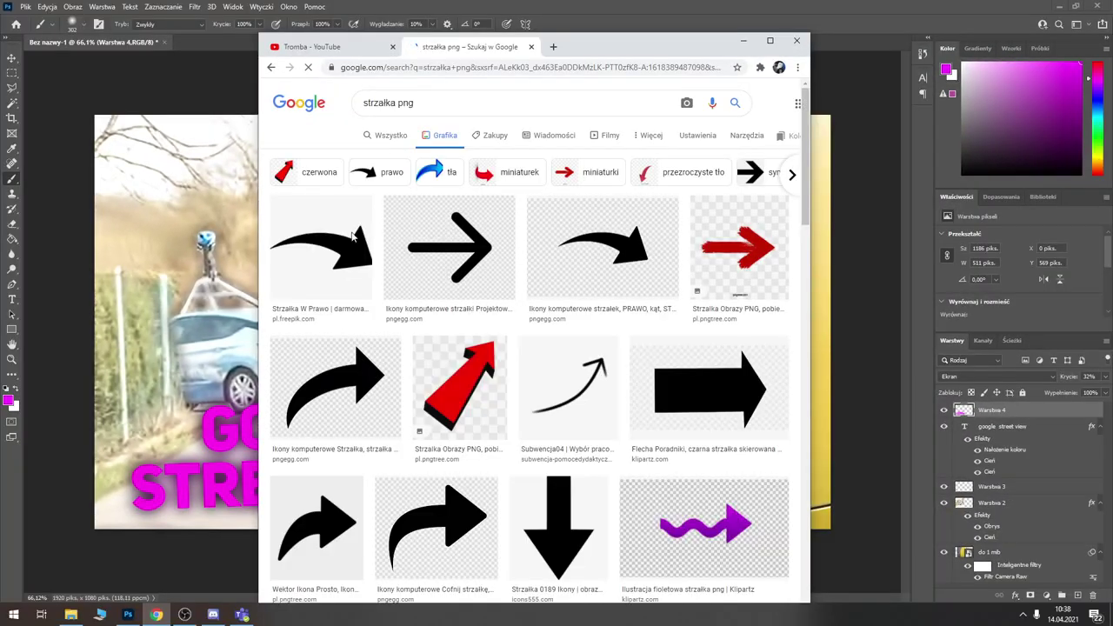
{"action": "left_click", "coordinate": [321, 252]}
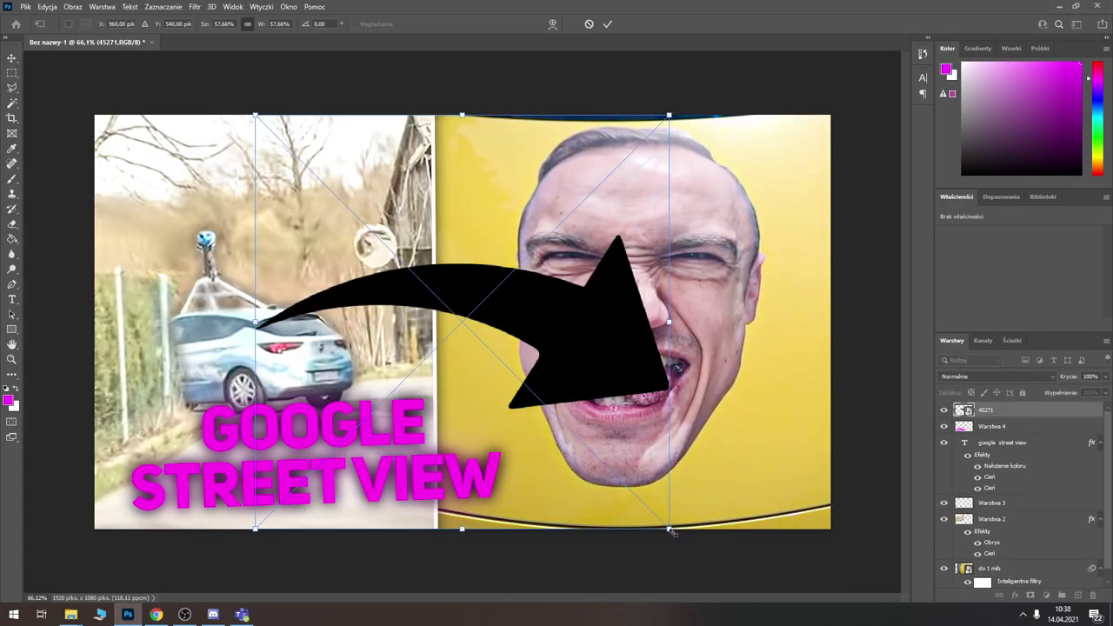
- Scale the arrow to about 37%, rotate it about -26° and rest its tail on the car roof
{"action": "left_click_drag", "start_coordinate": [671, 530], "coordinate": [491, 420]}
{"action": "left_click_drag", "start_coordinate": [604, 308], "coordinate": [538, 154]}
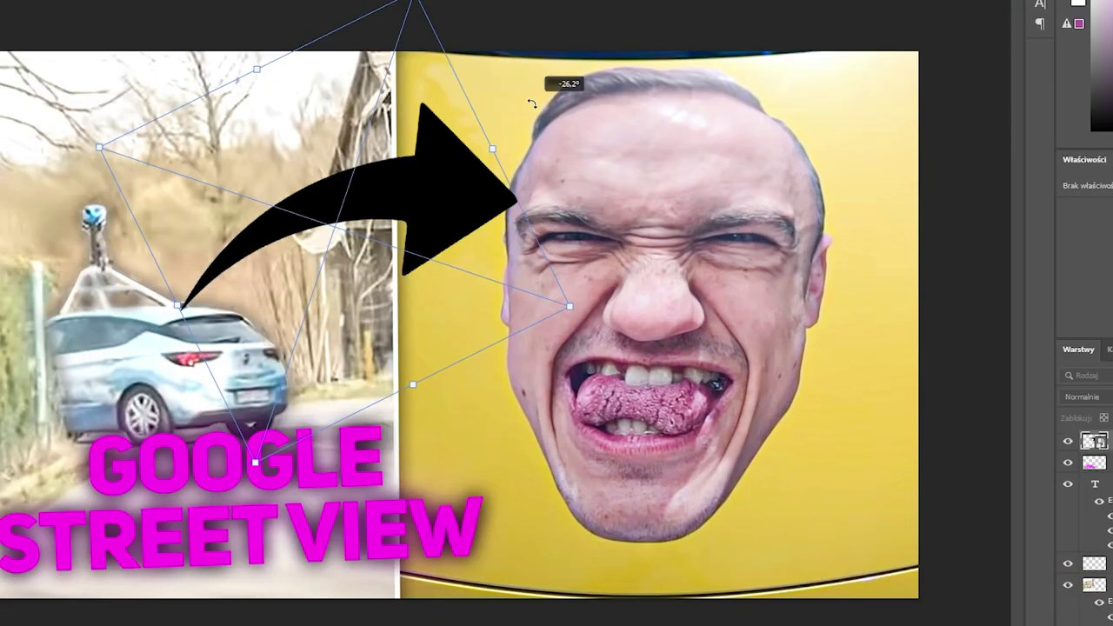
{"action": "left_click_drag", "start_coordinate": [432, 366], "coordinate": [391, 344]}
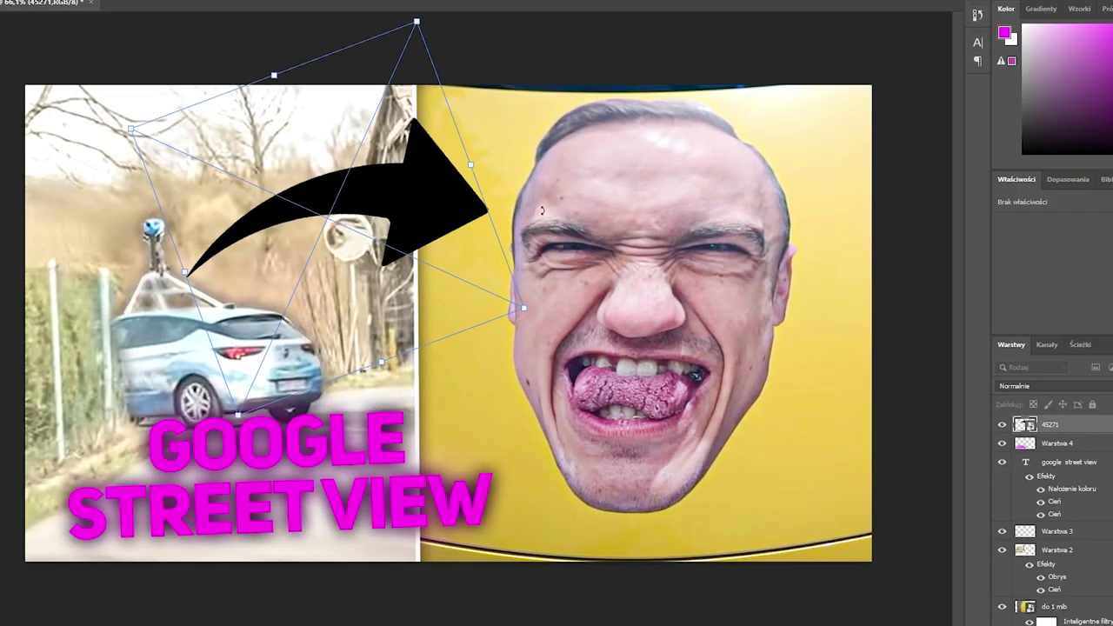
{"action": "mouse_move", "coordinate": [583, 124]}
{"action": "left_mouse_down"}
{"action": "mouse_move", "coordinate": [498, 275]}
{"action": "mouse_move", "coordinate": [449, 258]}
{"action": "left_mouse_up"}
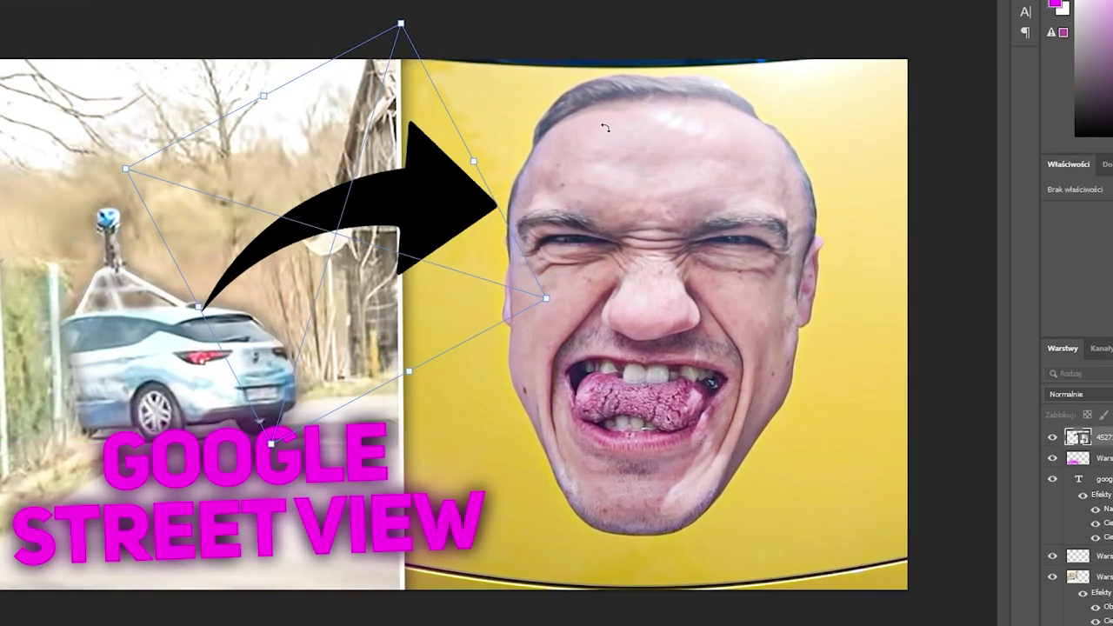
{"action": "left_click_drag", "start_coordinate": [604, 128], "coordinate": [641, 110]}
{"action": "key", "text": "Return"}
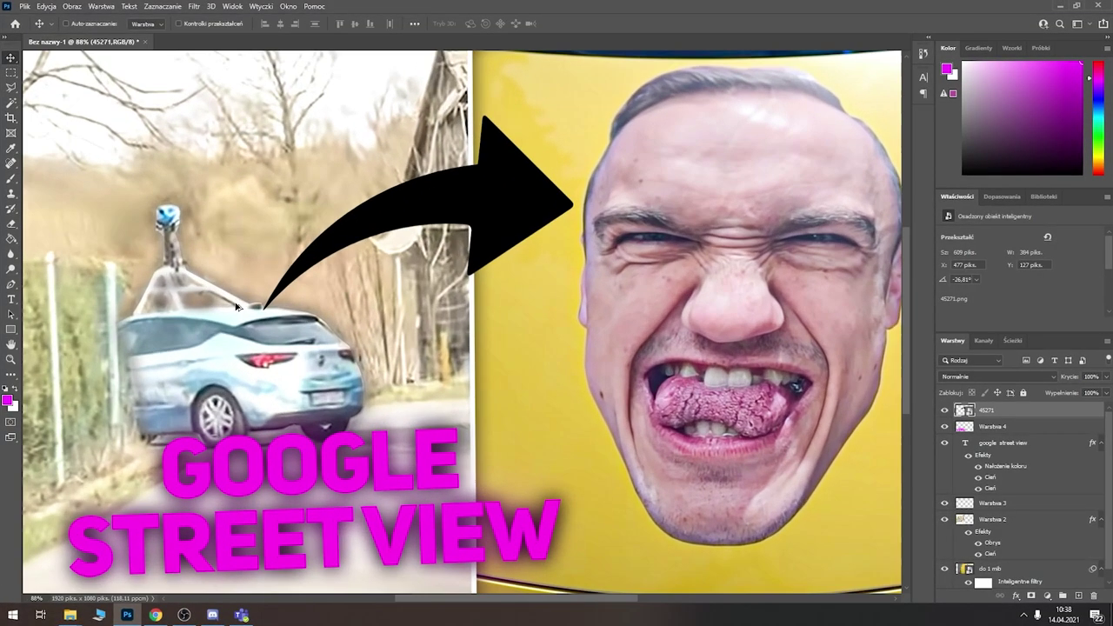
{"action": "scroll", "coordinate": [261, 300], "scroll_direction": "up", "scroll_amount": 5}
- Rasterize the arrow layer and fit the whole thumbnail in view
{"action": "key", "text": "e"}
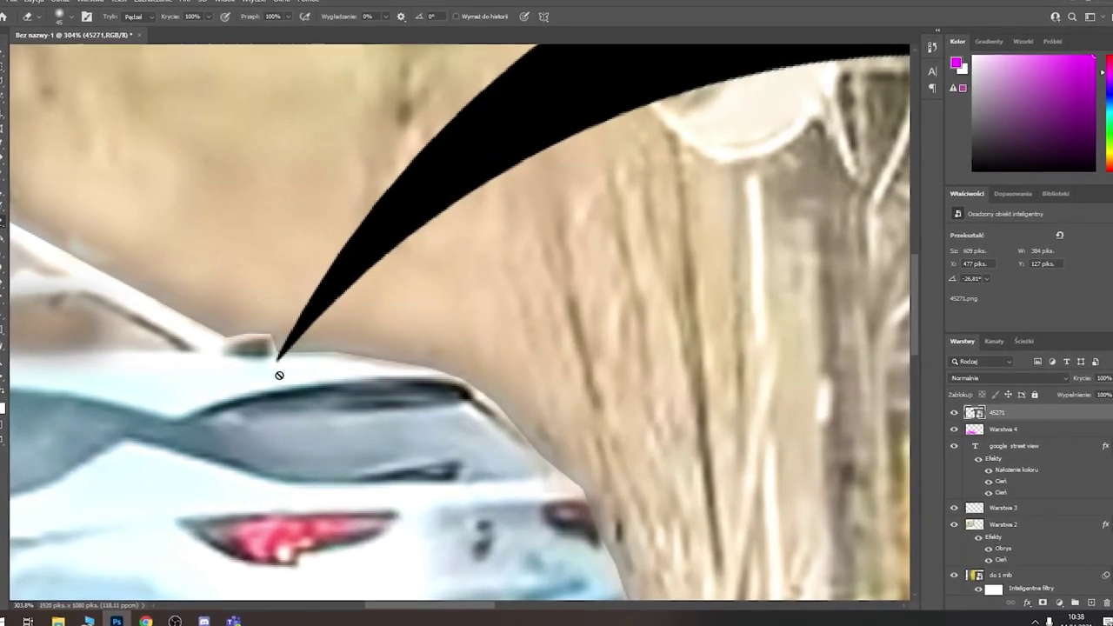
{"action": "key", "text": "l"}
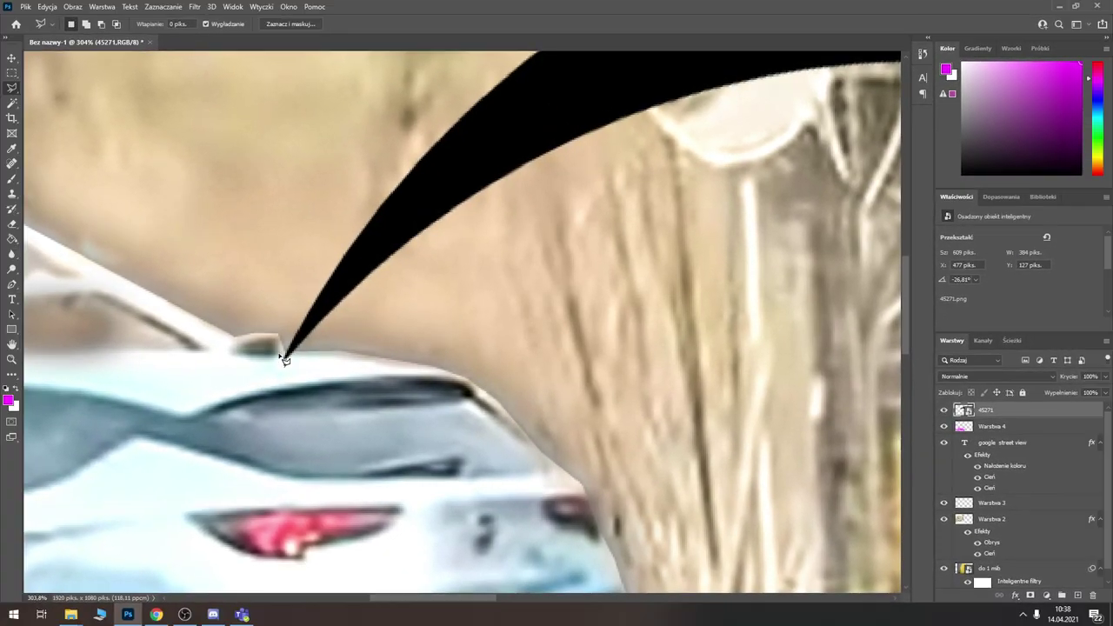
{"action": "left_click_drag", "start_coordinate": [309, 362], "coordinate": [287, 354]}
{"action": "right_click", "coordinate": [1027, 410]}
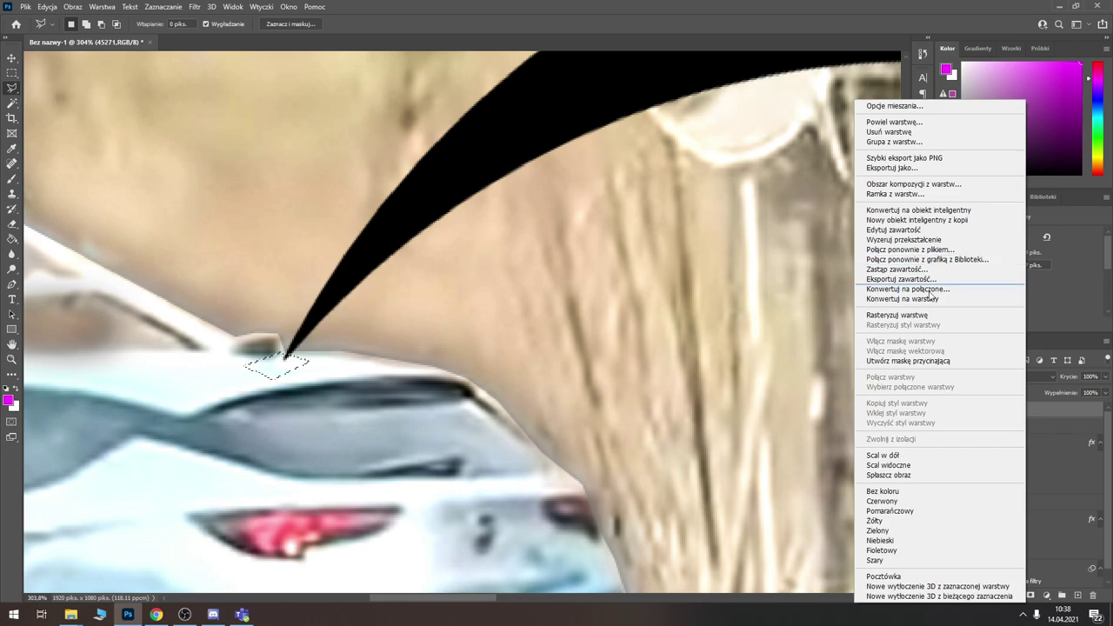
{"action": "left_click", "coordinate": [923, 316]}
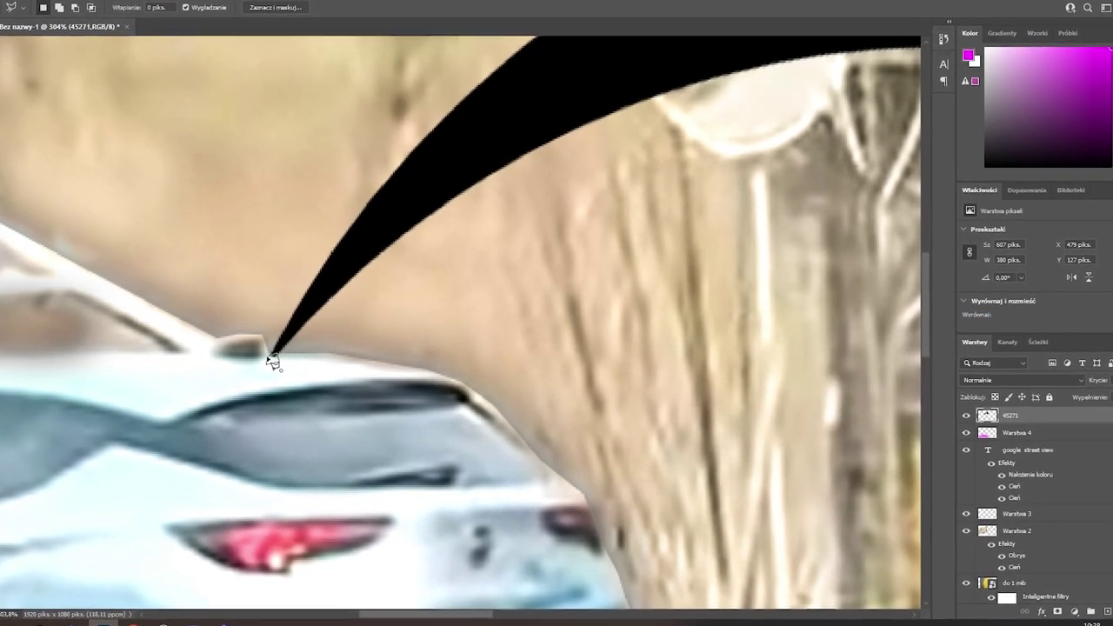
{"action": "key", "text": "ctrl+0"}
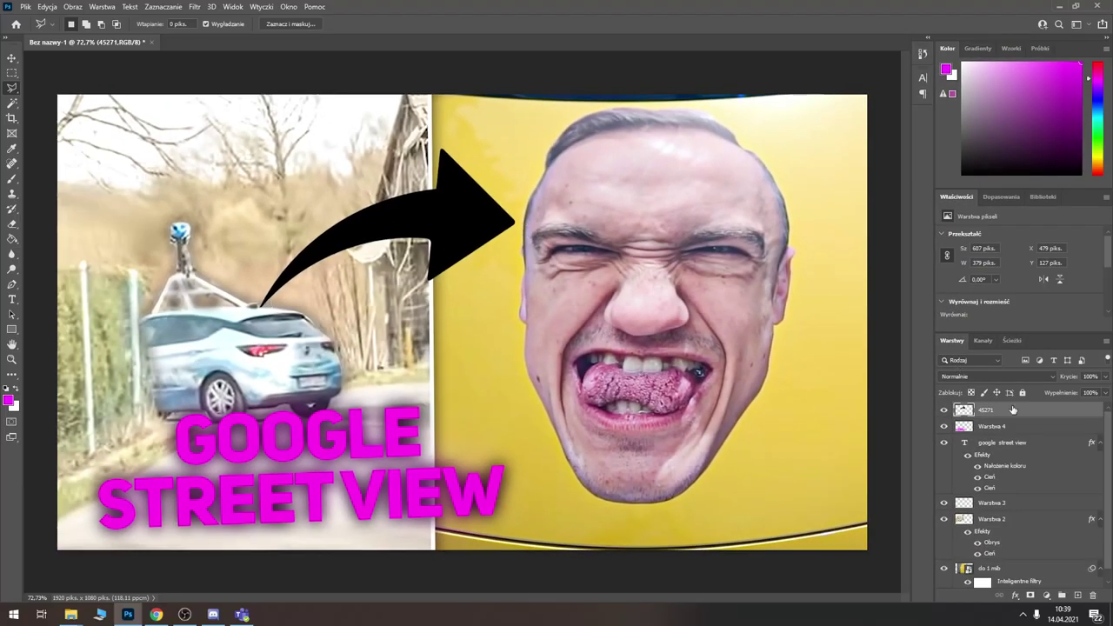
{"action": "double_click", "coordinate": [1012, 409]}
- Give the arrow a #ff0000 red colour overlay plus gradient overlay and two drop shadows
{"action": "left_click", "coordinate": [548, 267]}
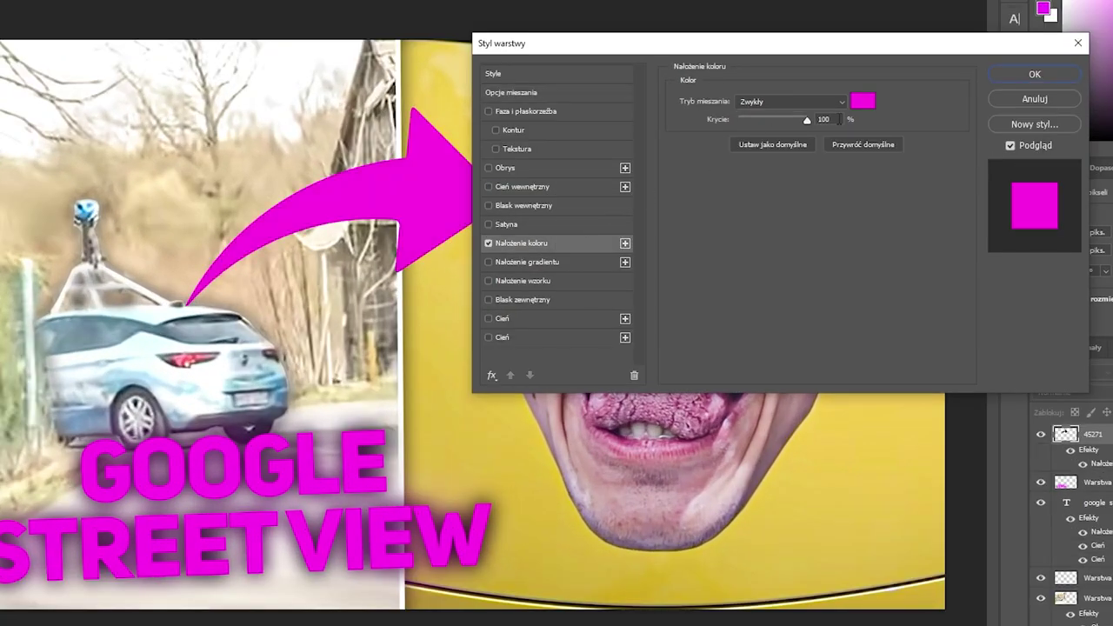
{"action": "left_click", "coordinate": [870, 102]}
{"action": "left_click_drag", "start_coordinate": [895, 99], "coordinate": [900, 41]}
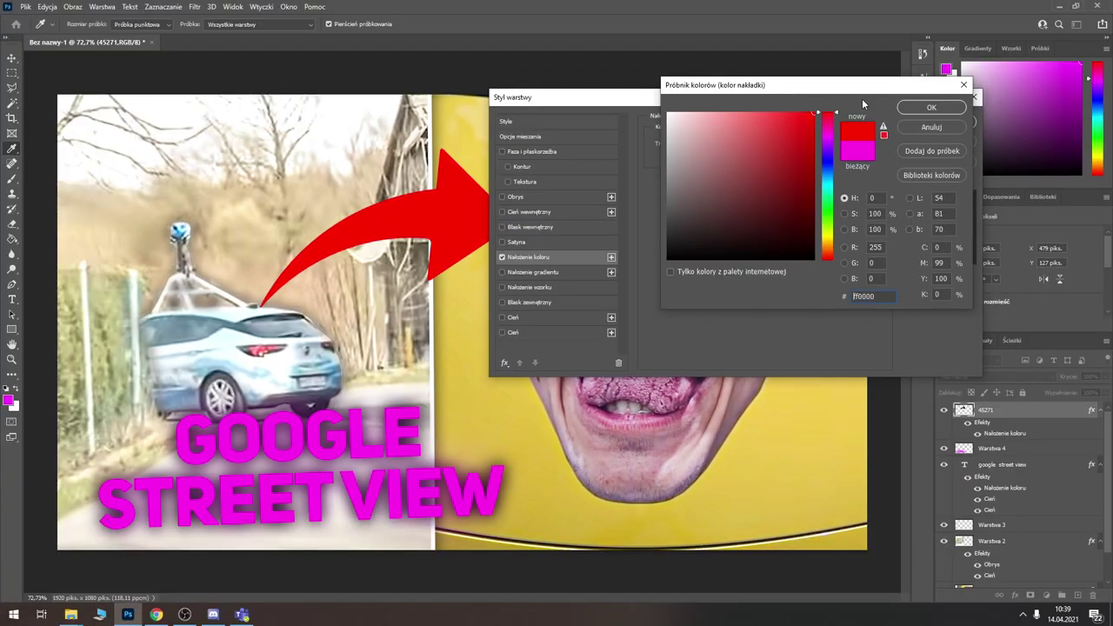
{"action": "left_click", "coordinate": [909, 110]}
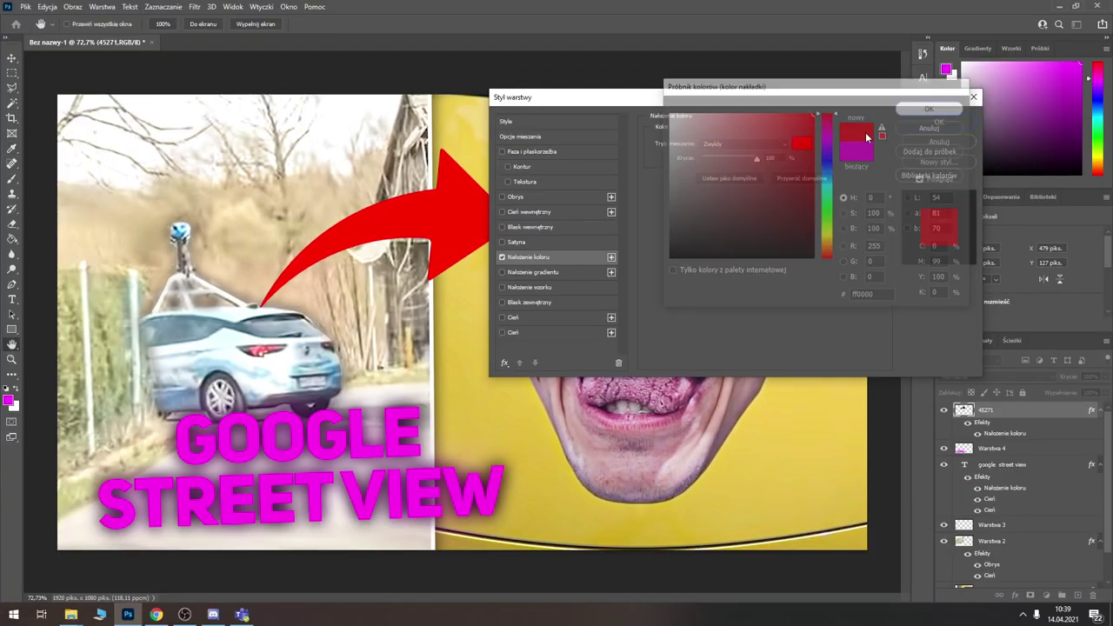
{"action": "left_click", "coordinate": [545, 272]}
{"action": "left_click", "coordinate": [525, 334]}
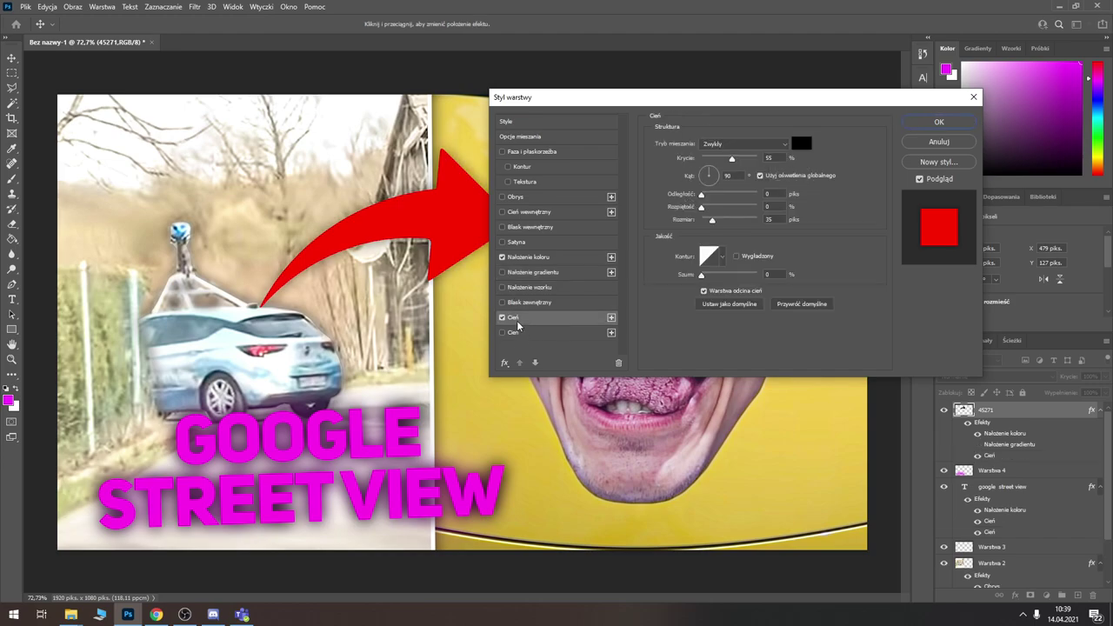
{"action": "left_click", "coordinate": [525, 318]}
- Add a black Nakładka inner shadow with less distance and a small inner glow to the arrow
{"action": "left_click", "coordinate": [547, 211]}
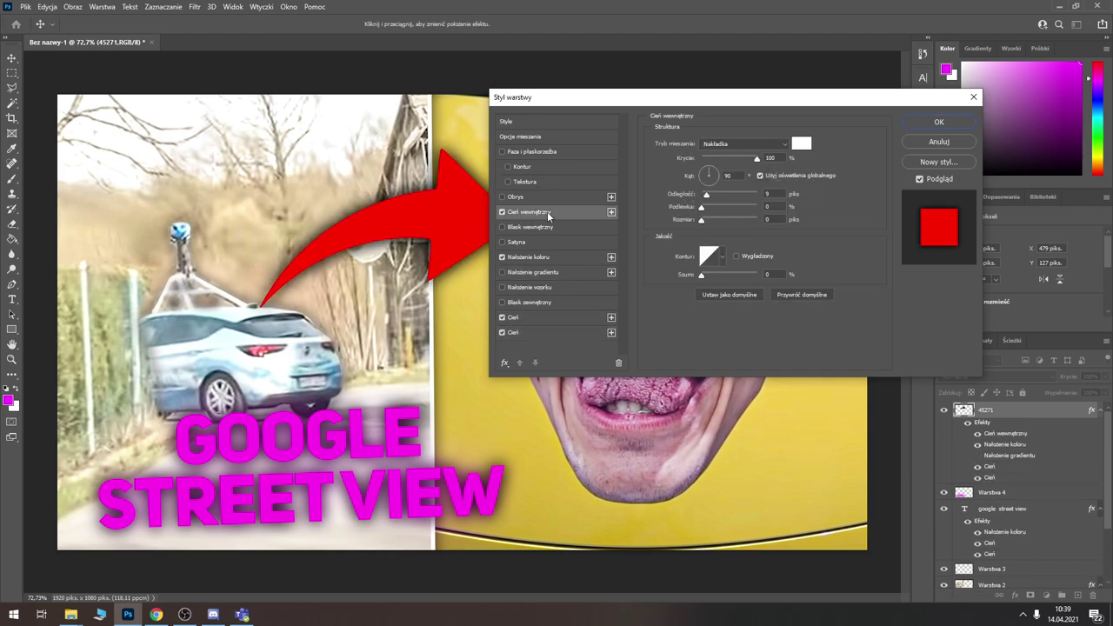
{"action": "left_click", "coordinate": [800, 144]}
{"action": "type", "text": "000000"}
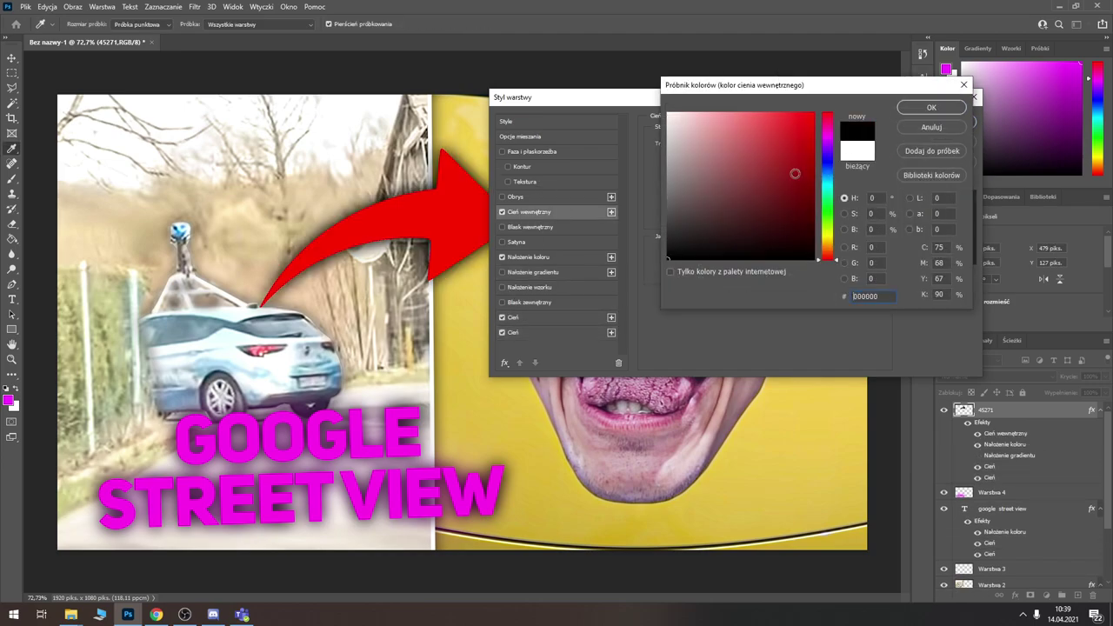
{"action": "left_click", "coordinate": [931, 107]}
{"action": "left_click", "coordinate": [743, 144]}
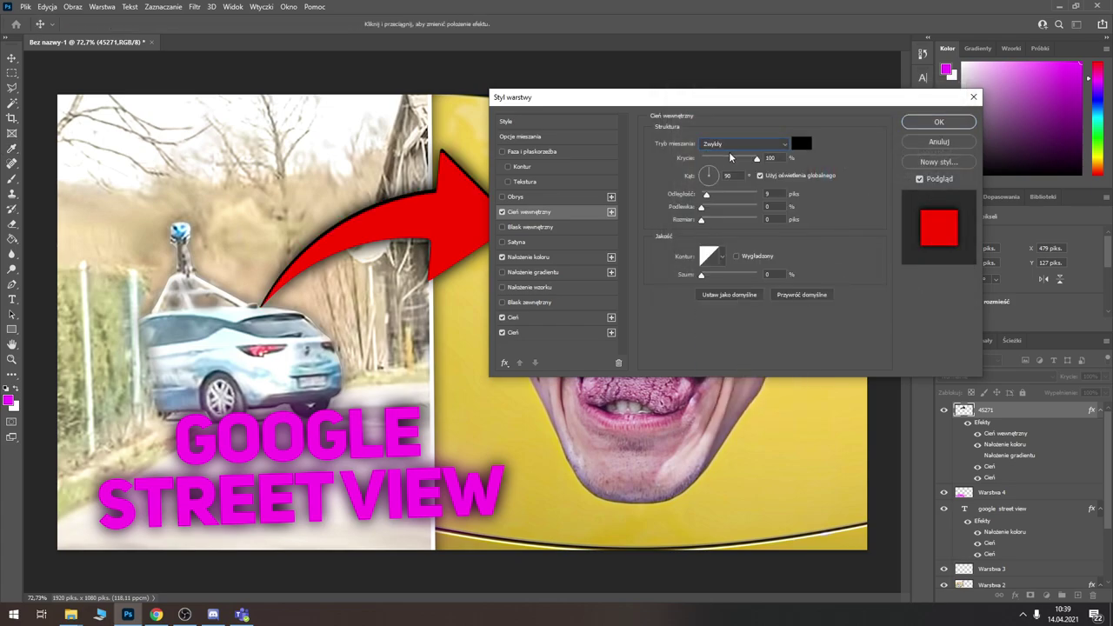
{"action": "left_click", "coordinate": [743, 143]}
{"action": "left_click", "coordinate": [766, 265]}
{"action": "left_click_drag", "start_coordinate": [707, 194], "coordinate": [700, 195]}
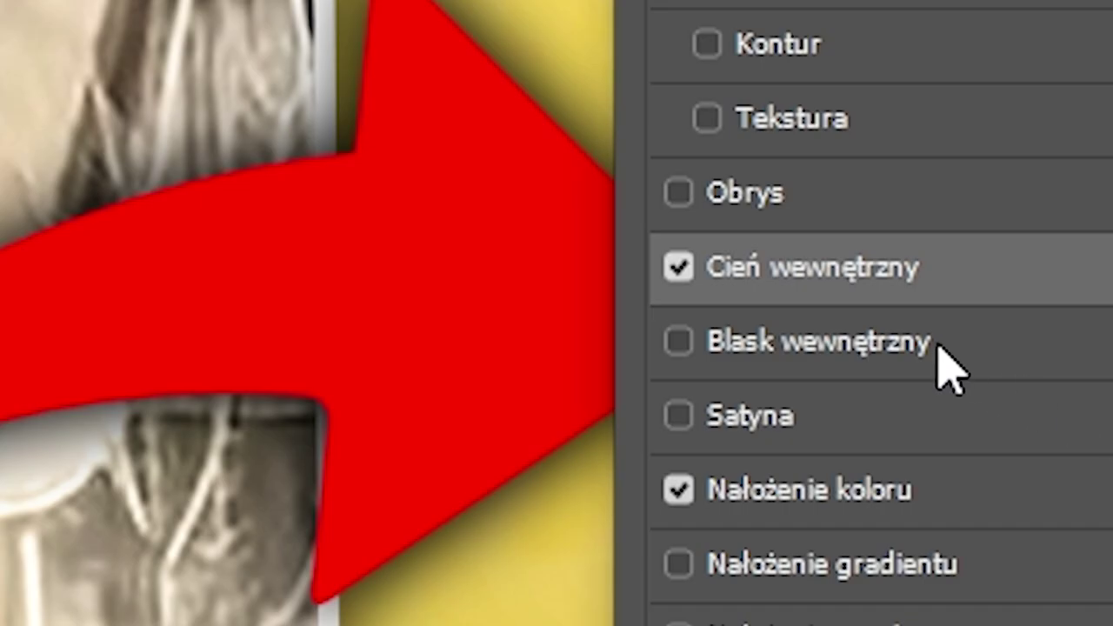
{"action": "left_click", "coordinate": [939, 344]}
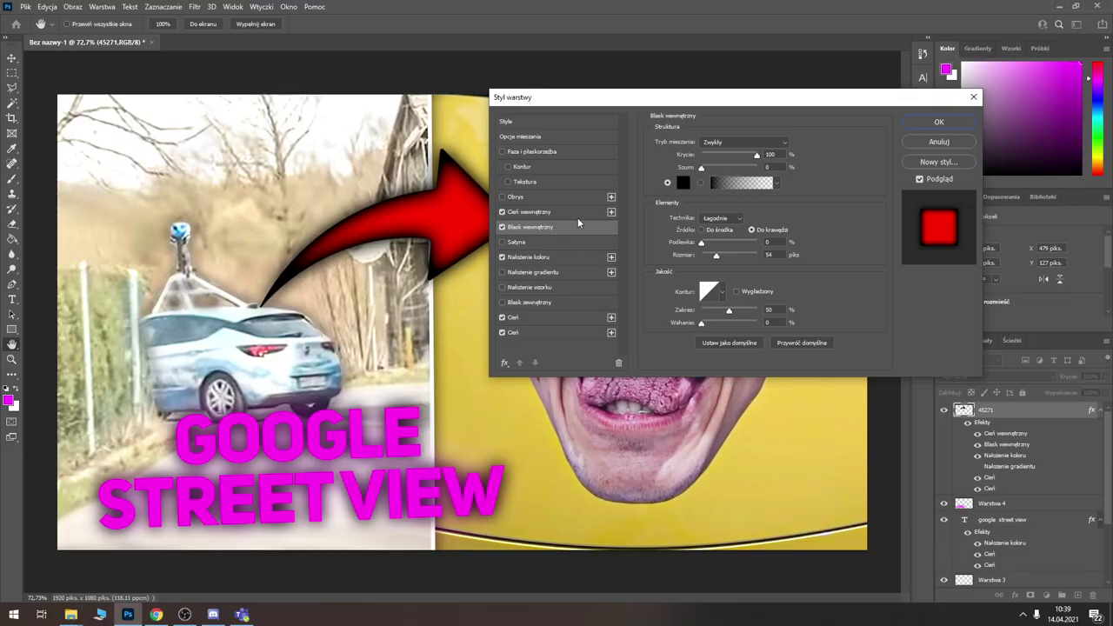
{"action": "left_click_drag", "start_coordinate": [721, 253], "coordinate": [709, 257]}
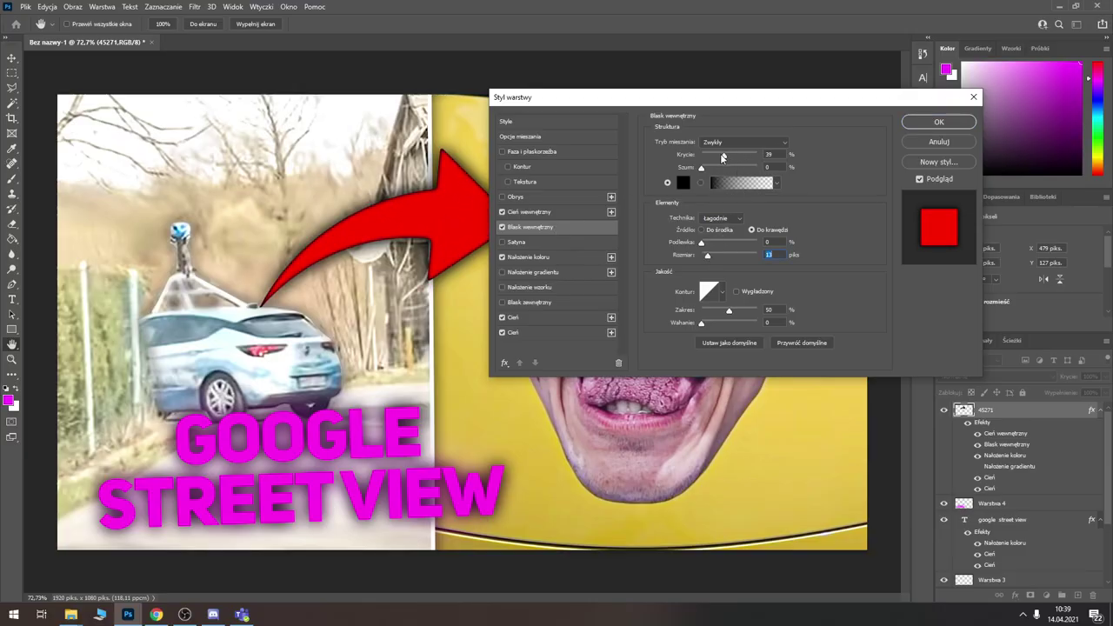
{"action": "key", "text": "Return"}
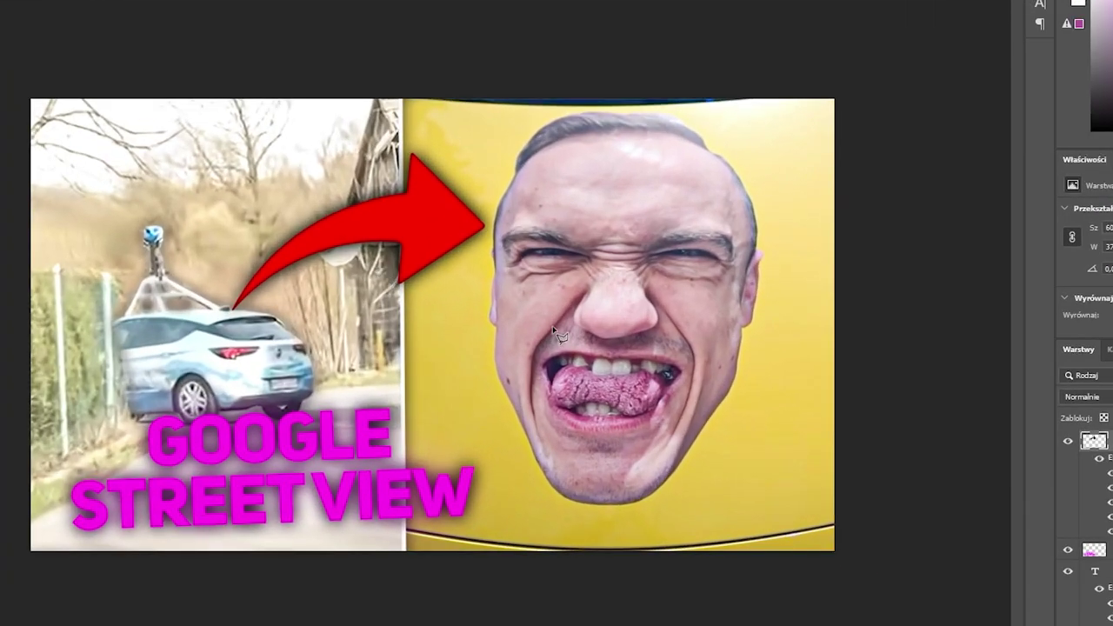
- Warp the red arrow, pulling its top-right corner slightly outward and upward
{"action": "key", "text": "ctrl+t"}
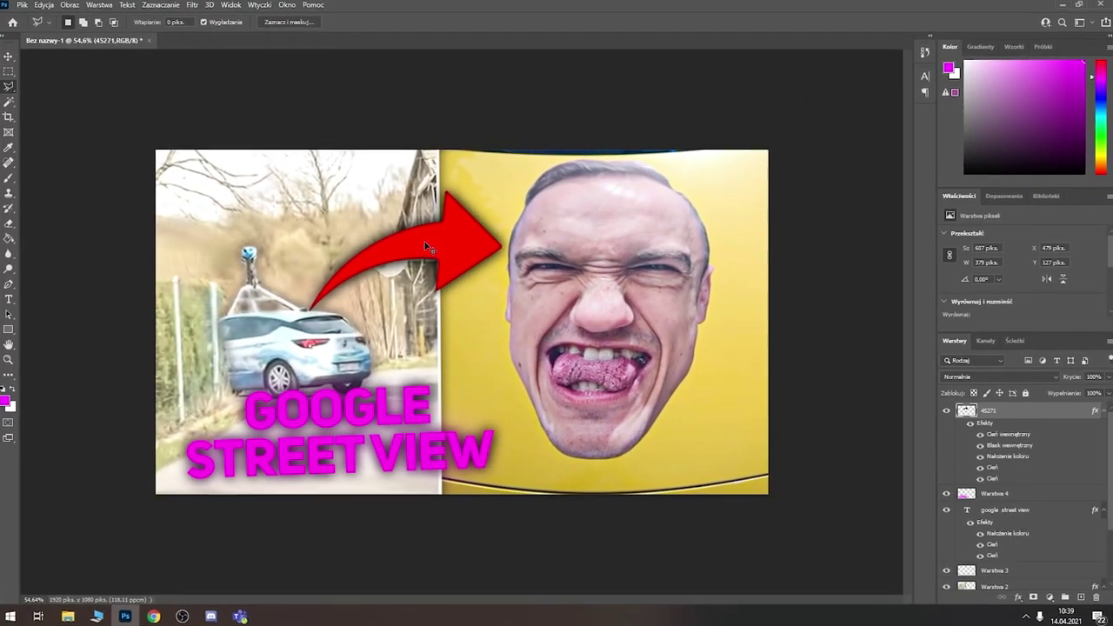
{"action": "right_click", "coordinate": [447, 259]}
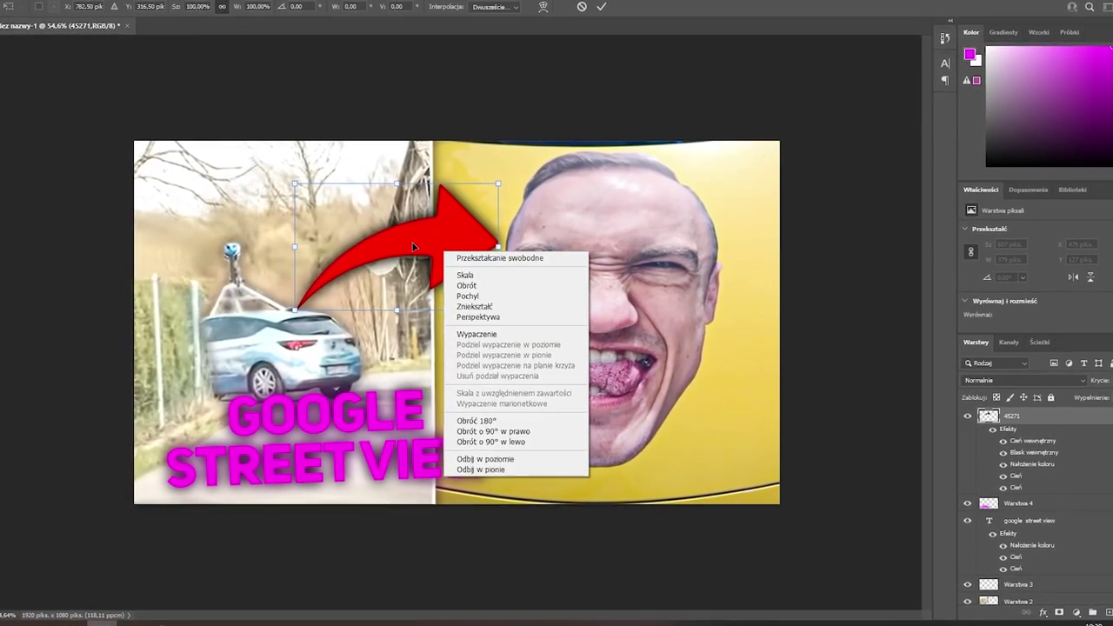
{"action": "left_click", "coordinate": [419, 250]}
{"action": "right_click", "coordinate": [412, 247]}
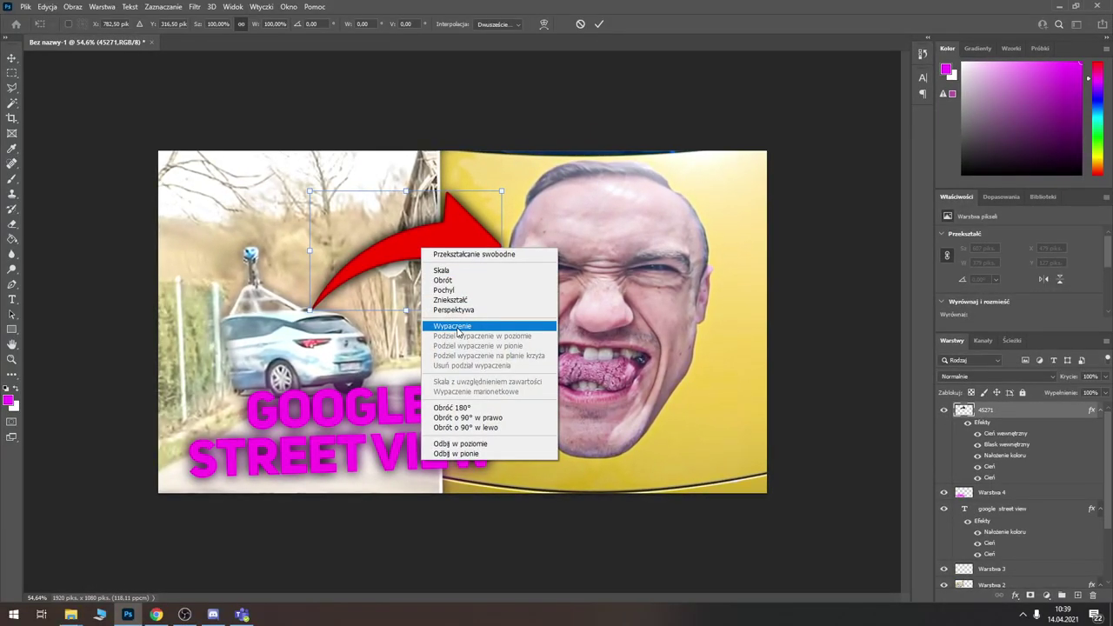
{"action": "left_click", "coordinate": [458, 329]}
{"action": "left_click_drag", "start_coordinate": [501, 191], "coordinate": [507, 192]}
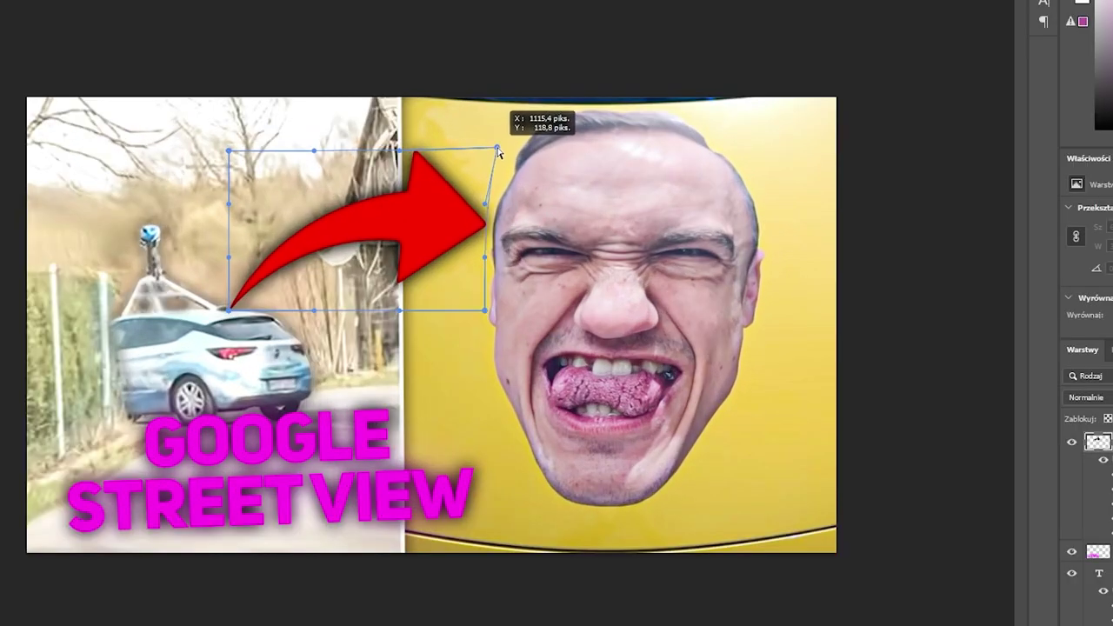
{"action": "left_click_drag", "start_coordinate": [497, 151], "coordinate": [499, 141]}
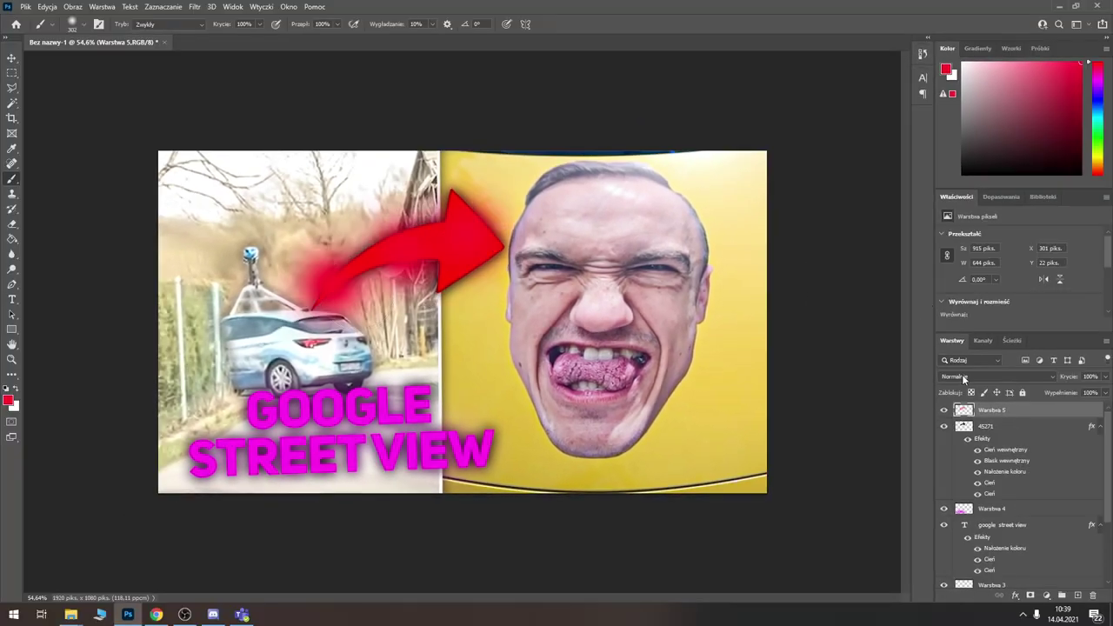
- Set the new layer to Ekran, merge all visible layers and apply the Camera Raw filter
{"action": "left_click", "coordinate": [964, 378]}
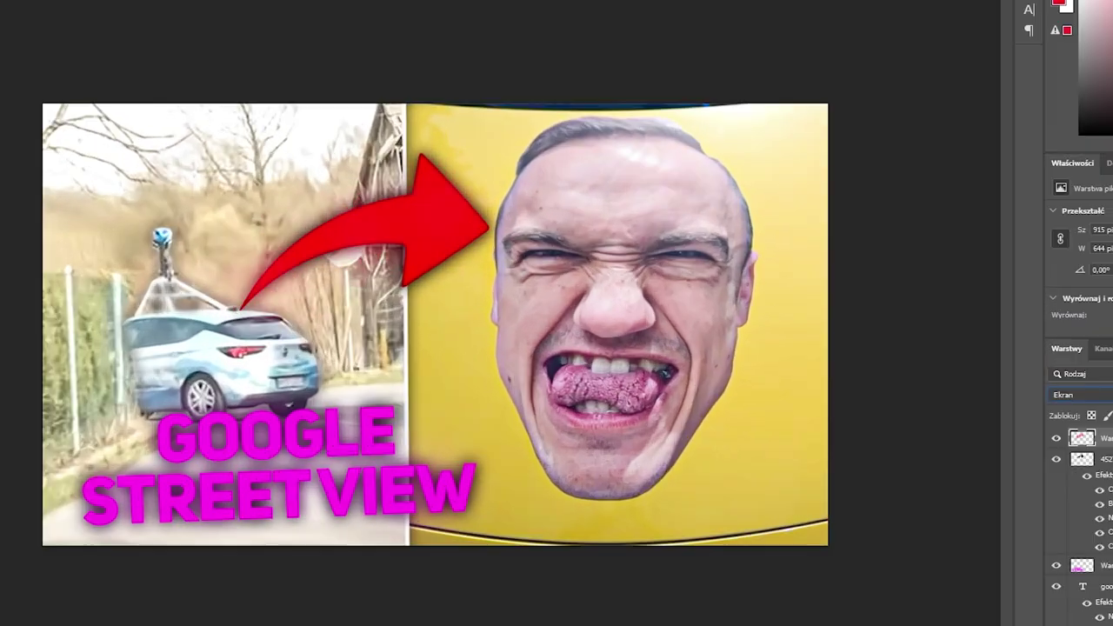
{"action": "right_click", "coordinate": [991, 410]}
{"action": "left_click", "coordinate": [1068, 509]}
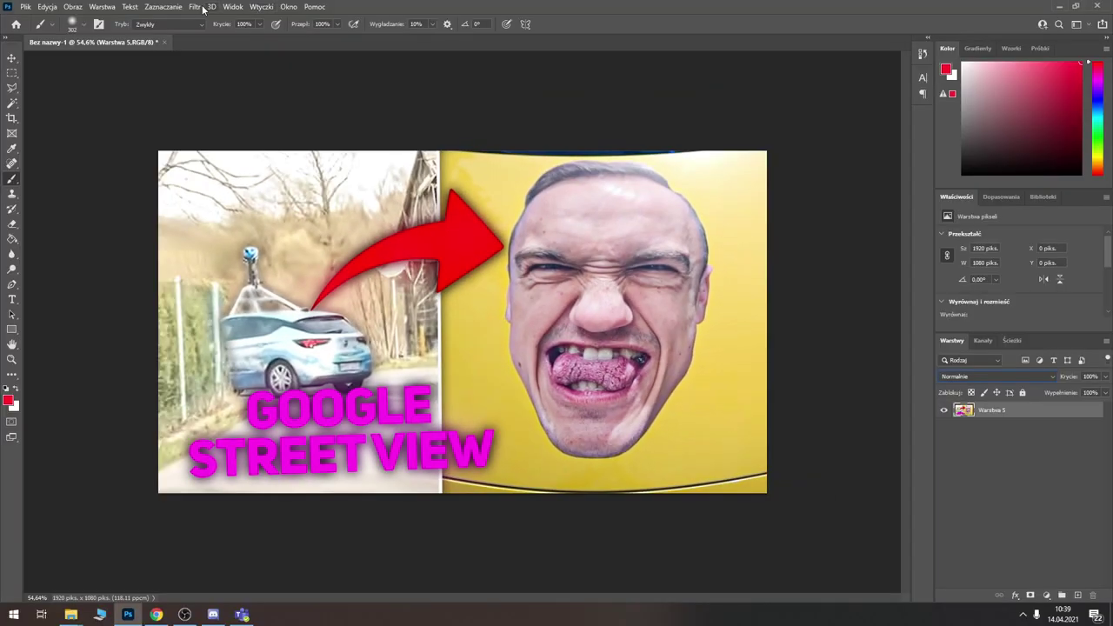
{"action": "left_click", "coordinate": [195, 6]}
{"action": "left_click", "coordinate": [223, 94]}
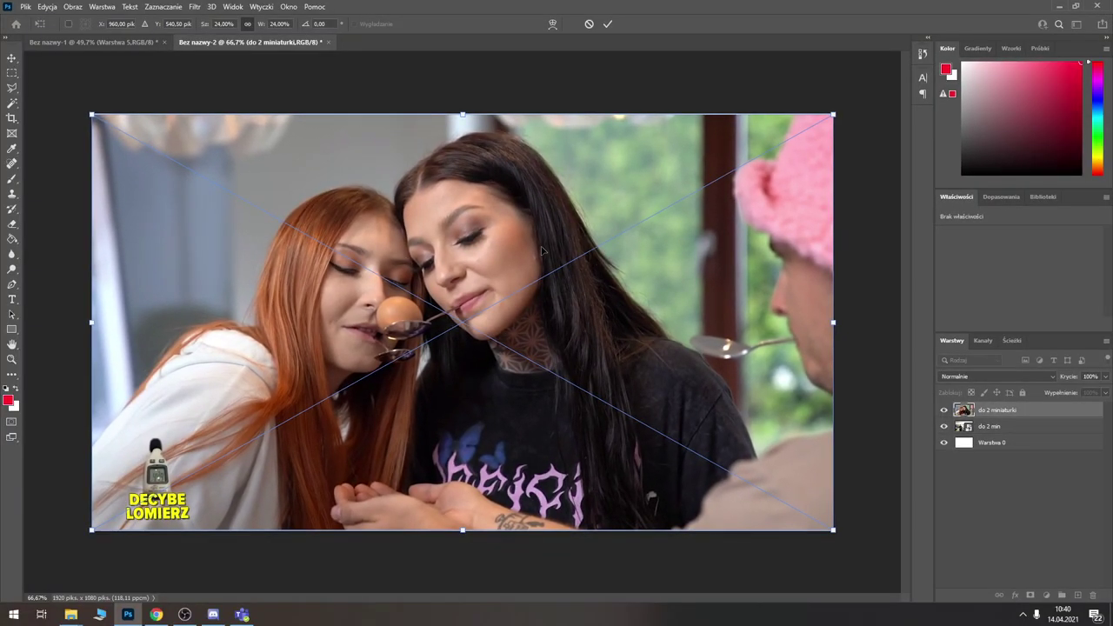
- Commit and hide the egg-spoon image, then scale the 'do 2 min' room shot to the left half
{"action": "key", "text": "Return"}
{"action": "left_click", "coordinate": [944, 410]}
{"action": "left_click", "coordinate": [992, 426]}
{"action": "key", "text": "ctrl+t"}
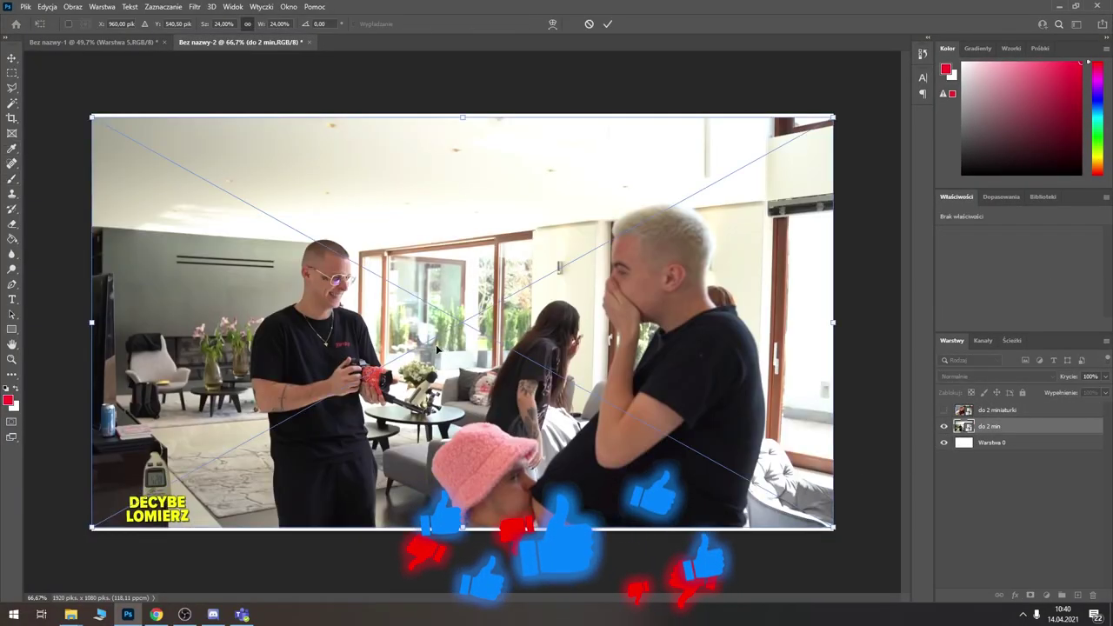
{"action": "mouse_move", "coordinate": [436, 344]}
{"action": "left_mouse_down"}
{"action": "mouse_move", "coordinate": [268, 380]}
{"action": "mouse_move", "coordinate": [280, 114]}
{"action": "left_mouse_up"}
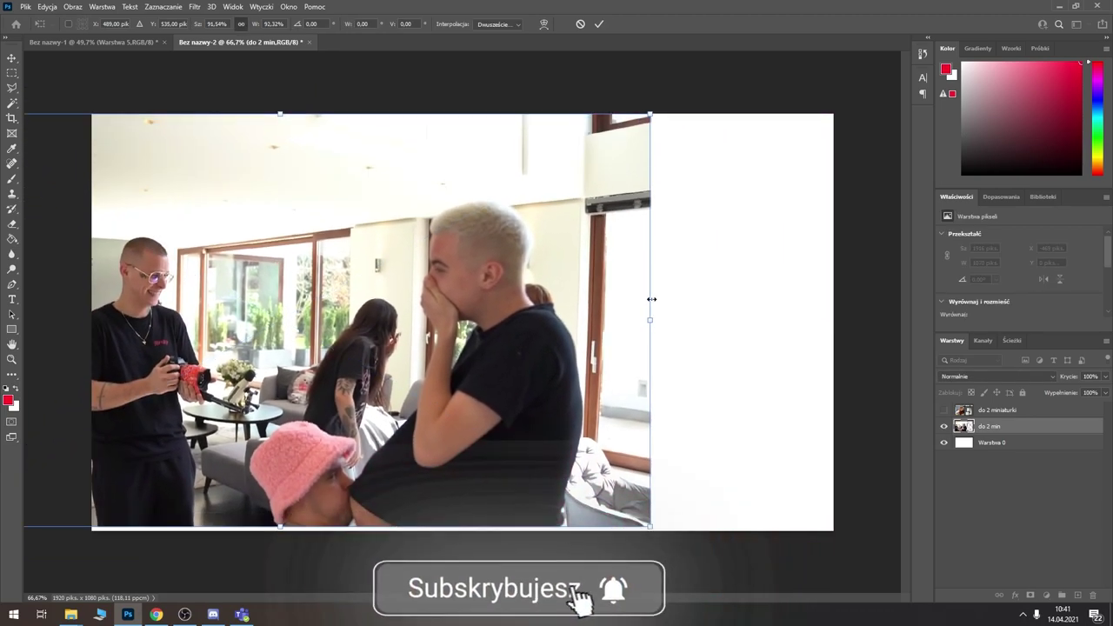
{"action": "mouse_move", "coordinate": [650, 322]}
{"action": "left_mouse_down"}
{"action": "mouse_move", "coordinate": [600, 318]}
{"action": "mouse_move", "coordinate": [433, 348]}
{"action": "left_mouse_up"}
{"action": "key", "text": "ctrl+z"}
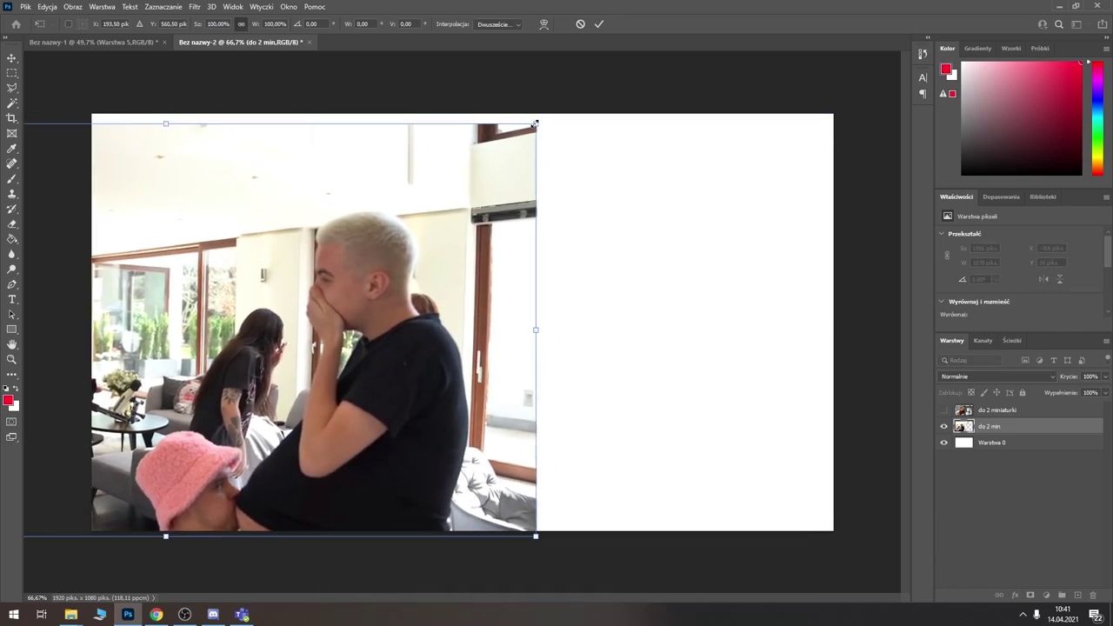
{"action": "left_click_drag", "start_coordinate": [535, 123], "coordinate": [502, 174]}
{"action": "key", "text": "Return"}
- Delete the white Warstwa 0 background layer and merge the remaining layers
{"action": "key", "text": "l"}
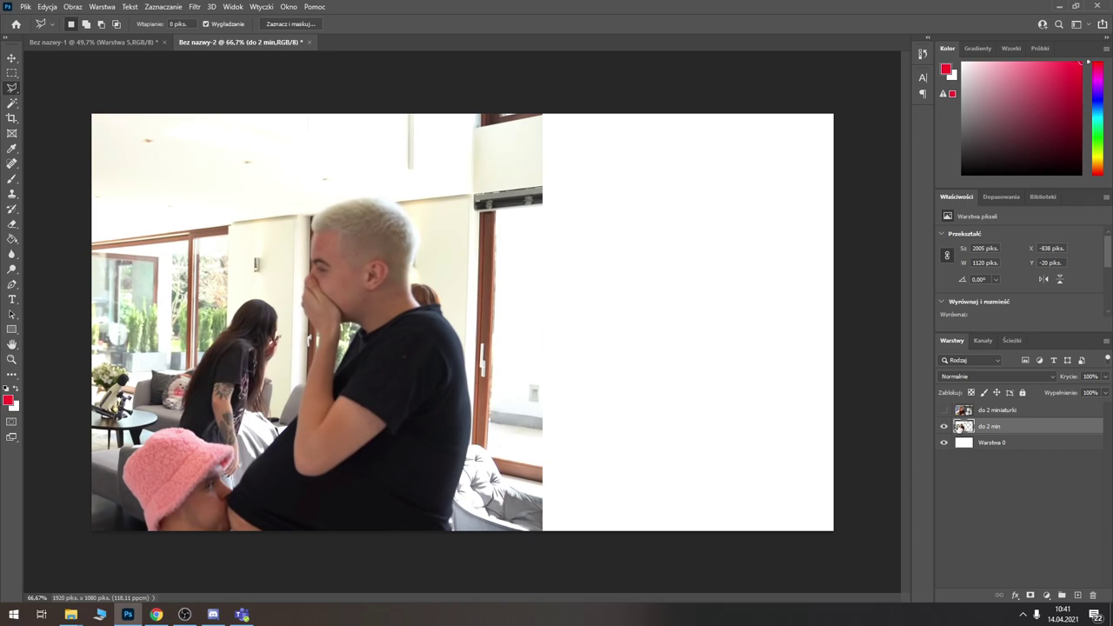
{"action": "left_click", "coordinate": [1009, 443]}
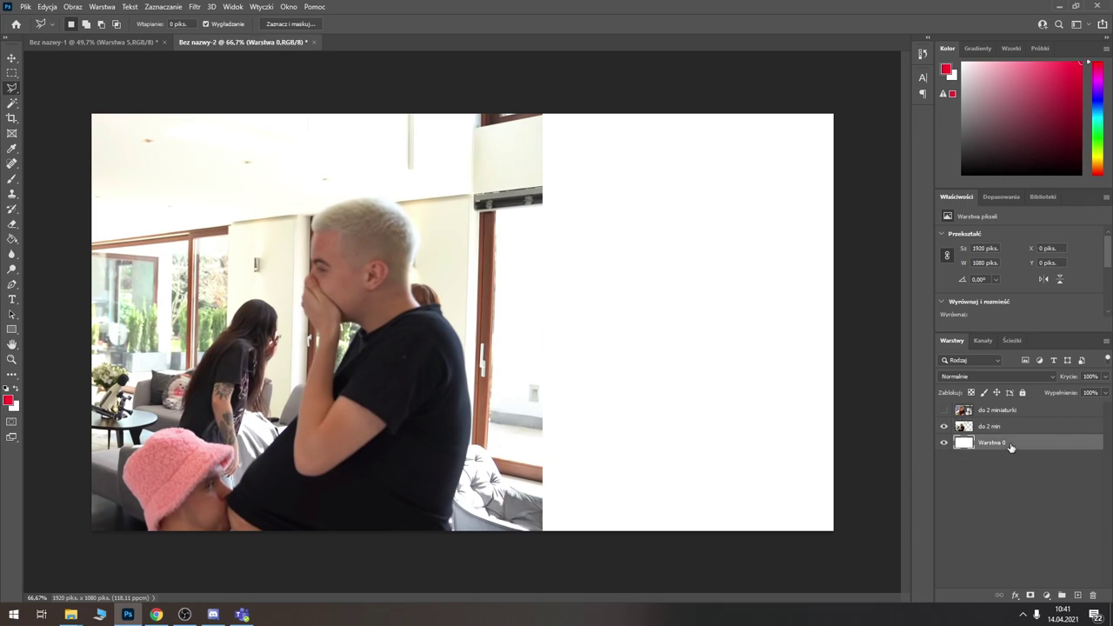
{"action": "key", "text": "Delete"}
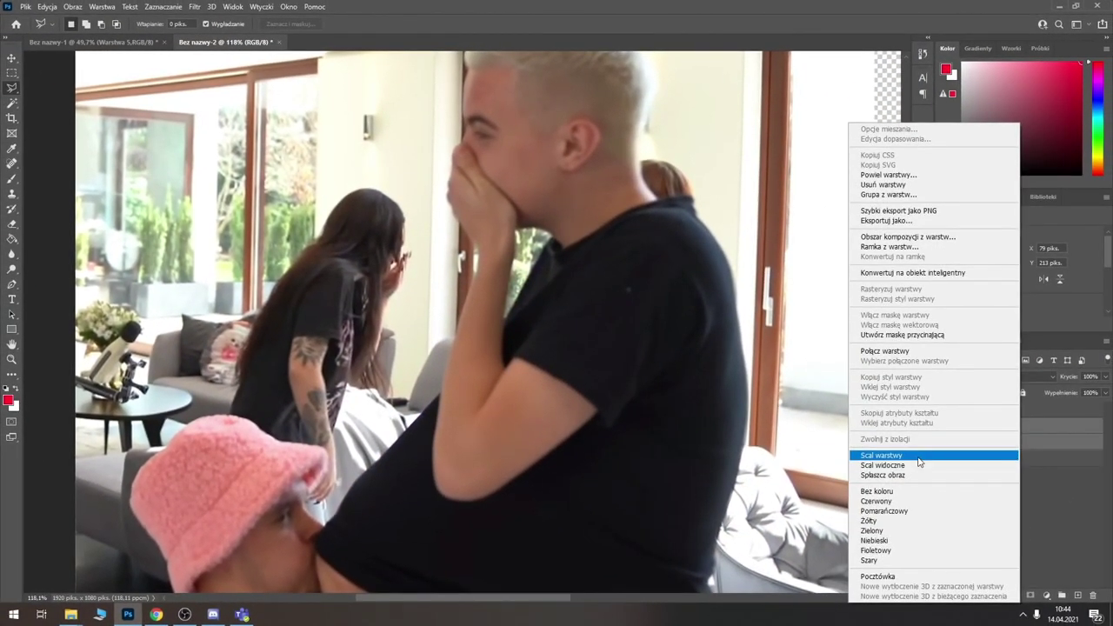
{"action": "left_click", "coordinate": [920, 462]}
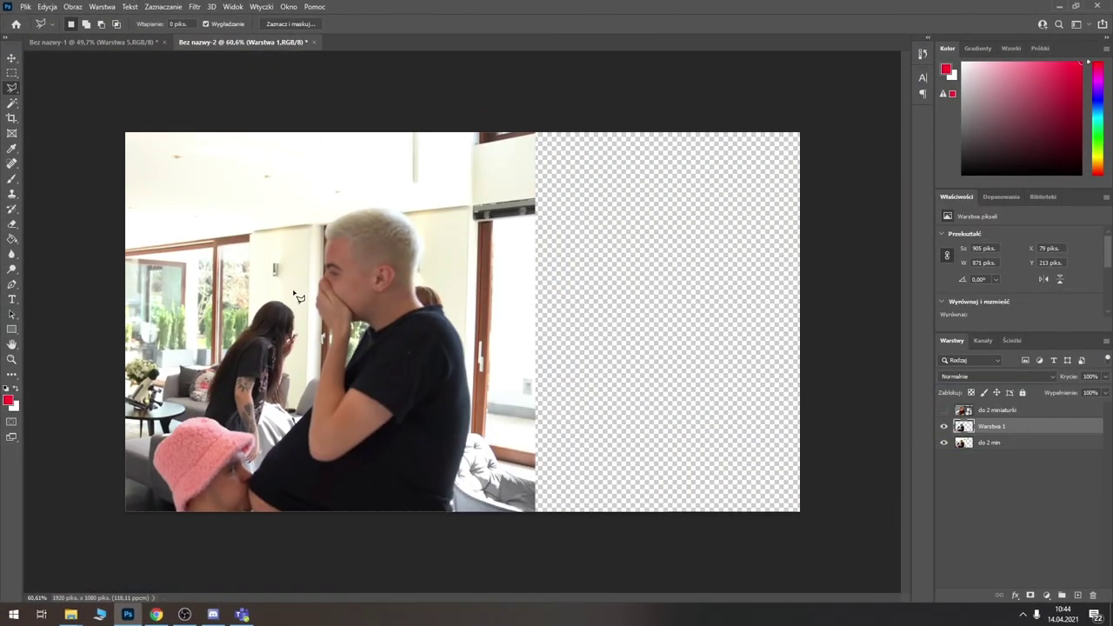
- Add a drop shadow to Warstwa 1 and reduce its size
{"action": "double_click", "coordinate": [1067, 434]}
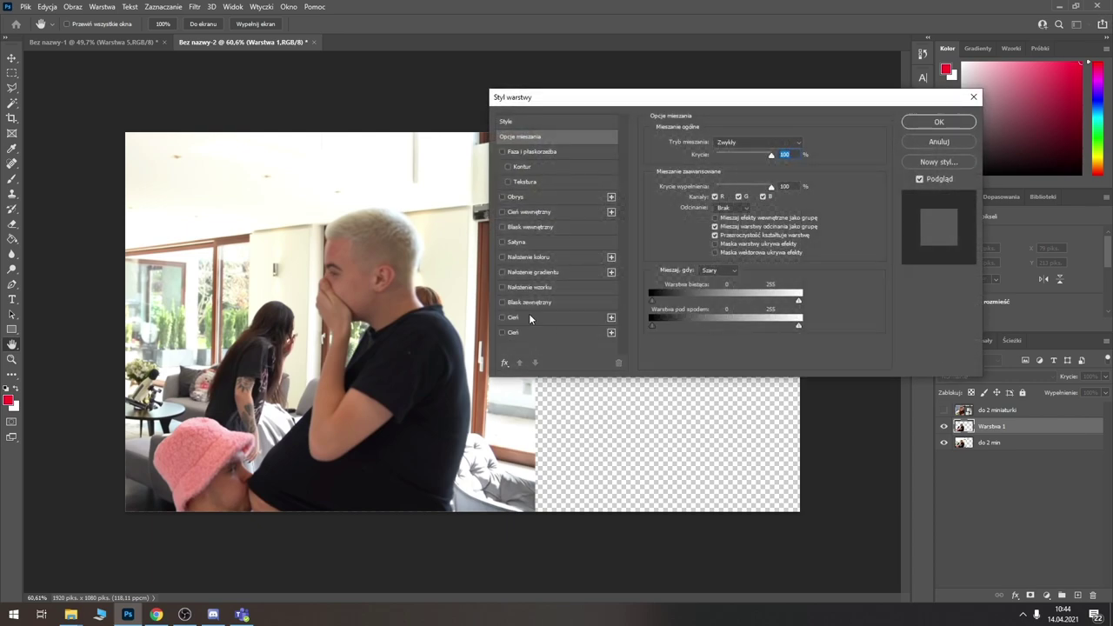
{"action": "left_click", "coordinate": [502, 333]}
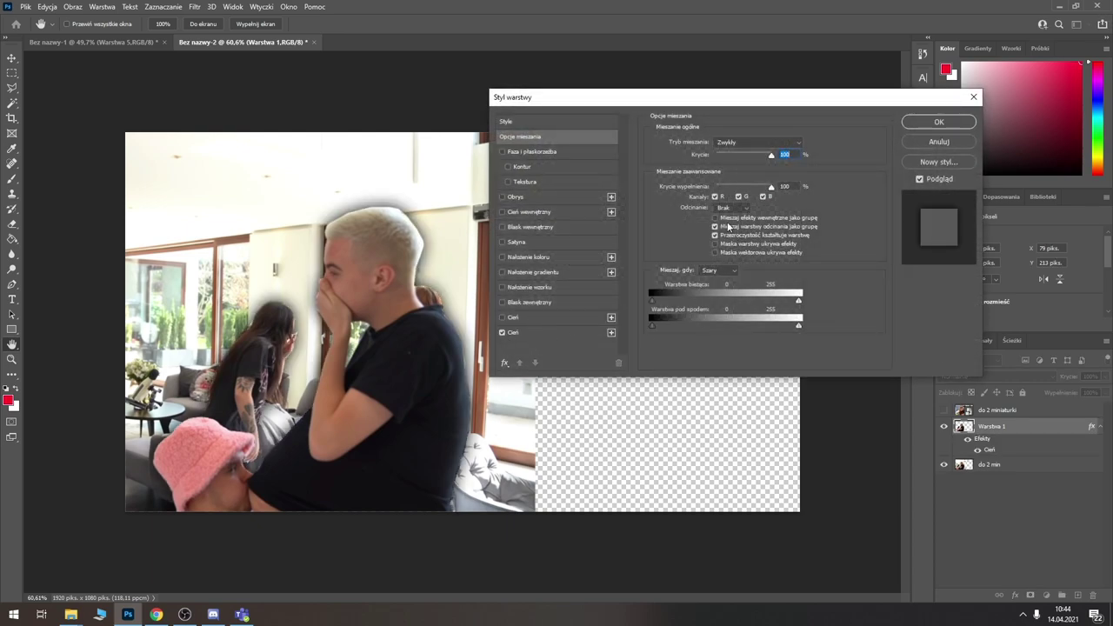
{"action": "left_click", "coordinate": [513, 332]}
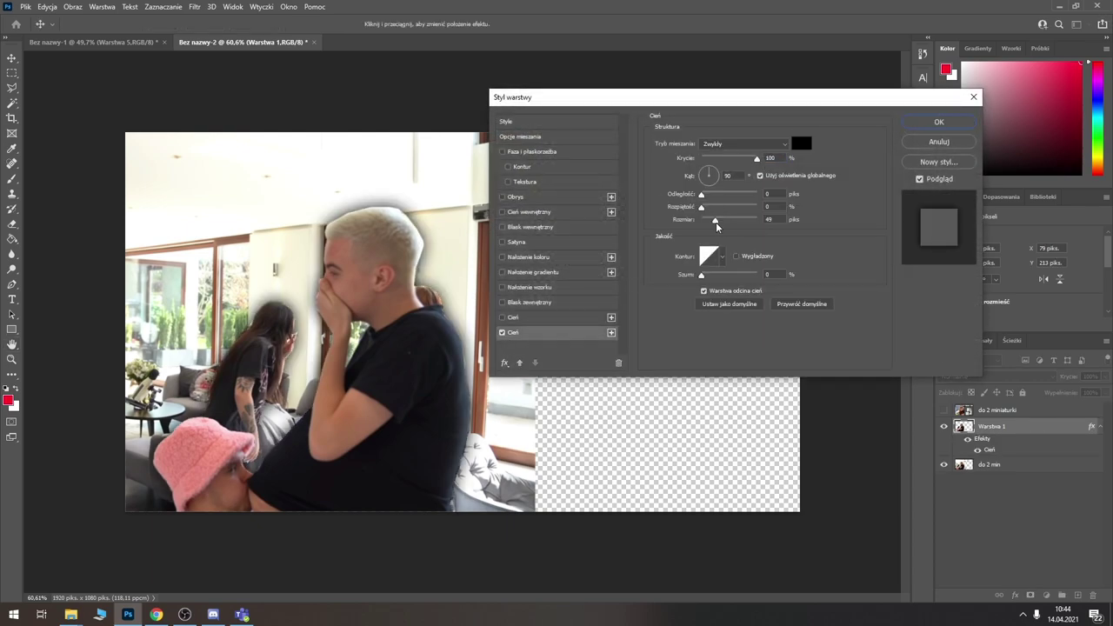
{"action": "left_click_drag", "start_coordinate": [718, 220], "coordinate": [709, 223]}
- Set the shadow blend mode to Ciemniej with spread 10 and apply it
{"action": "left_click", "coordinate": [744, 144]}
{"action": "left_click", "coordinate": [721, 237]}
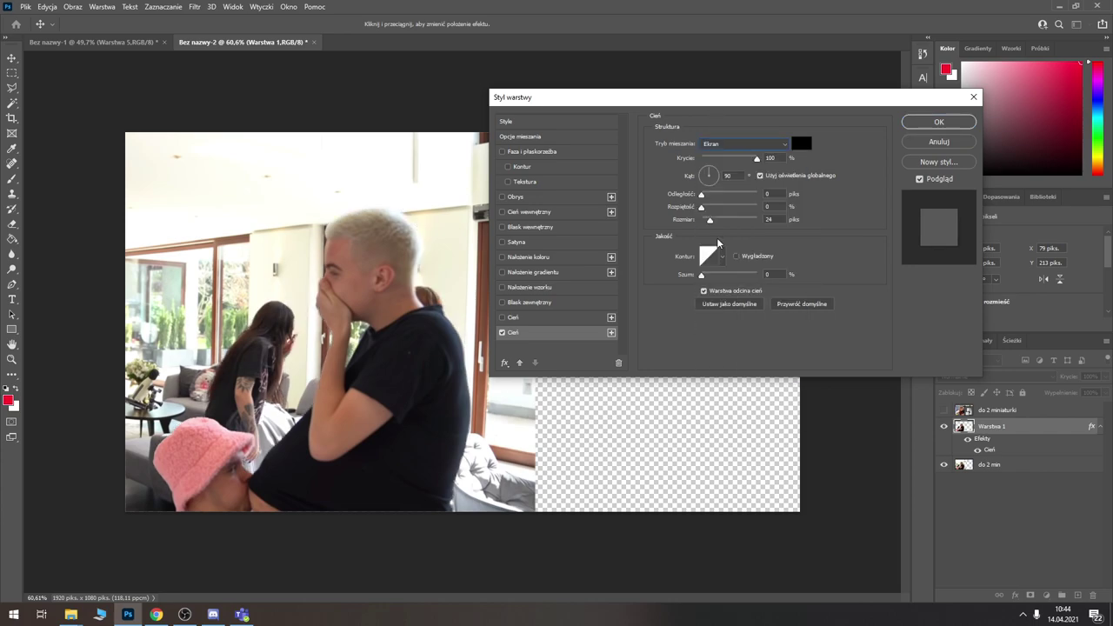
{"action": "left_click", "coordinate": [744, 143]}
{"action": "left_click", "coordinate": [777, 196]}
{"action": "left_click", "coordinate": [827, 68]}
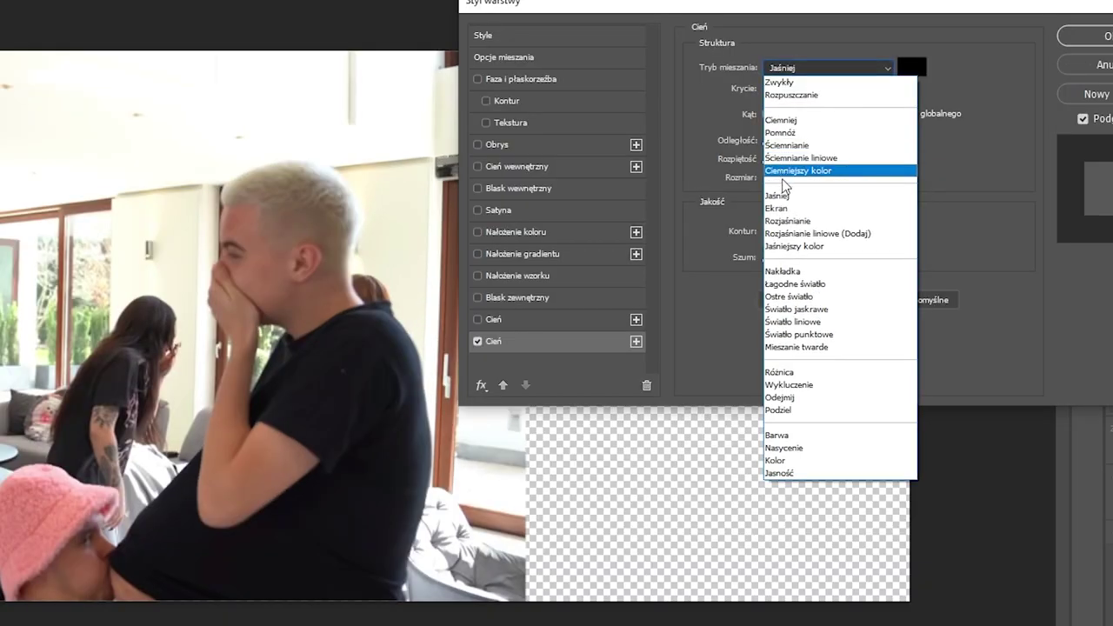
{"action": "left_click", "coordinate": [787, 221]}
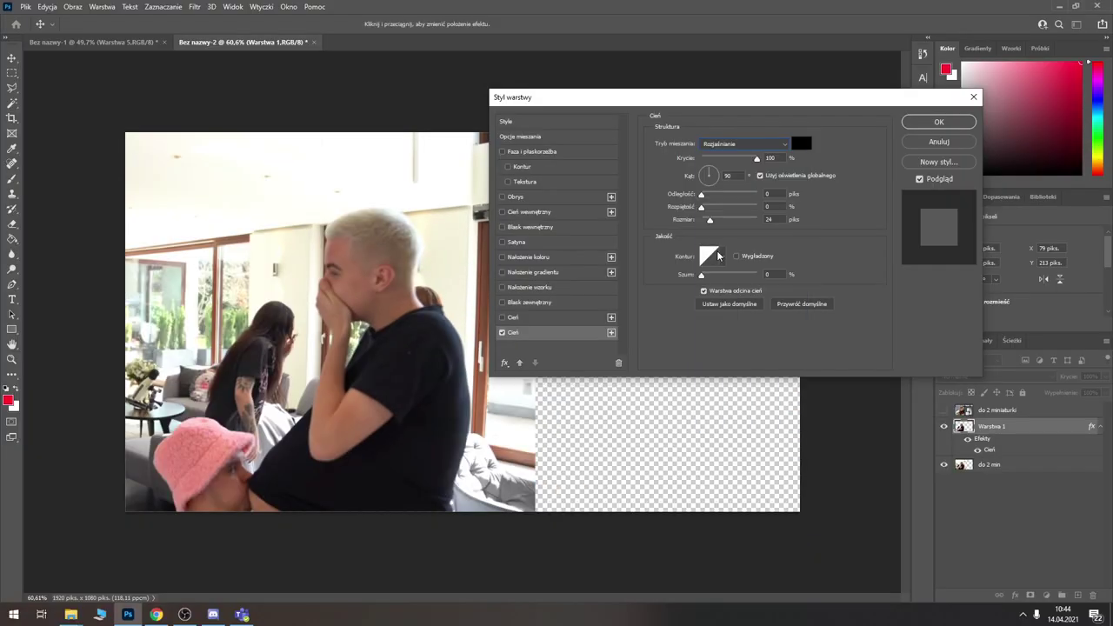
{"action": "left_click", "coordinate": [740, 144]}
{"action": "left_click", "coordinate": [731, 143]}
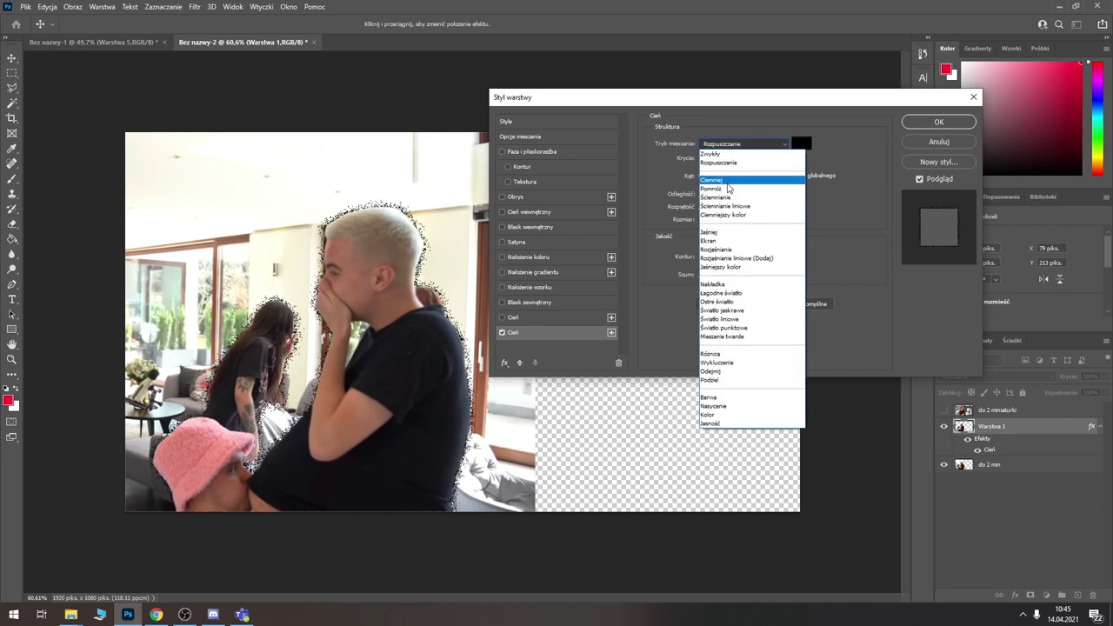
{"action": "left_click", "coordinate": [727, 180]}
{"action": "left_click_drag", "start_coordinate": [701, 207], "coordinate": [713, 223]}
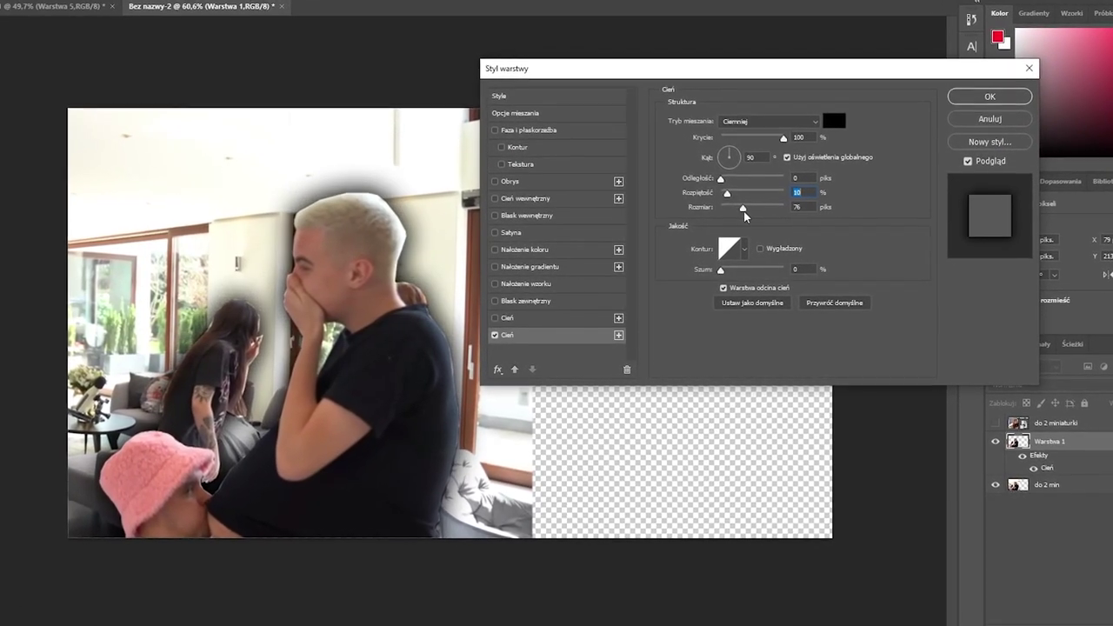
{"action": "key", "text": "Return"}
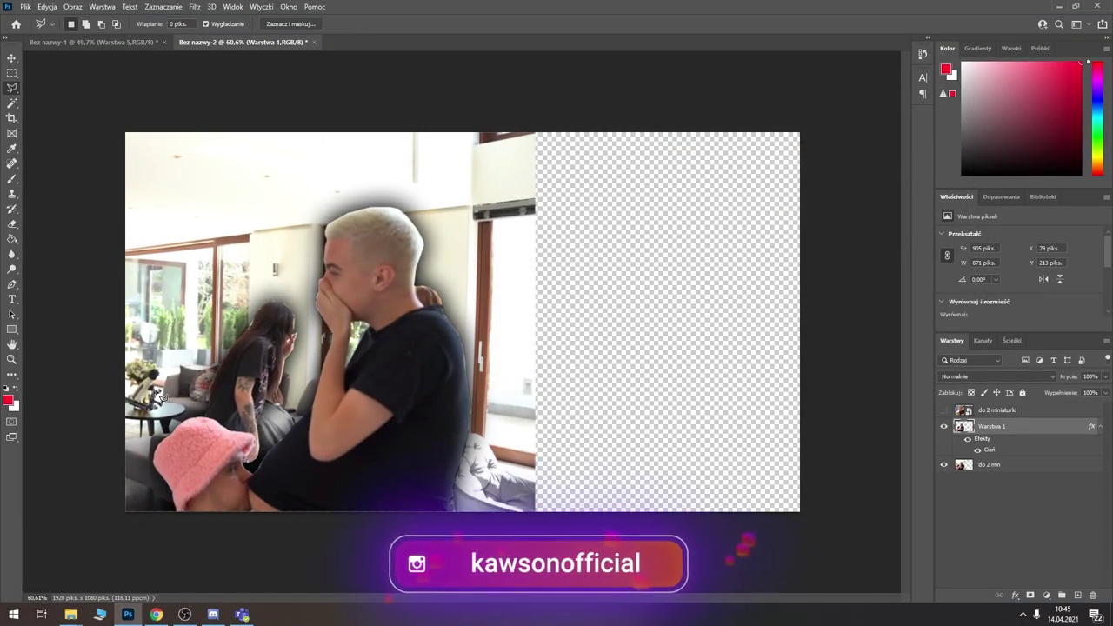
- Trace a lasso selection around the area beside the blond man's hair
{"action": "scroll", "coordinate": [84, 417], "scroll_direction": "down", "scroll_amount": 3}
{"action": "scroll", "coordinate": [333, 400], "scroll_direction": "down", "scroll_amount": 2}
{"action": "scroll", "coordinate": [334, 400], "scroll_direction": "down", "scroll_amount": 1}
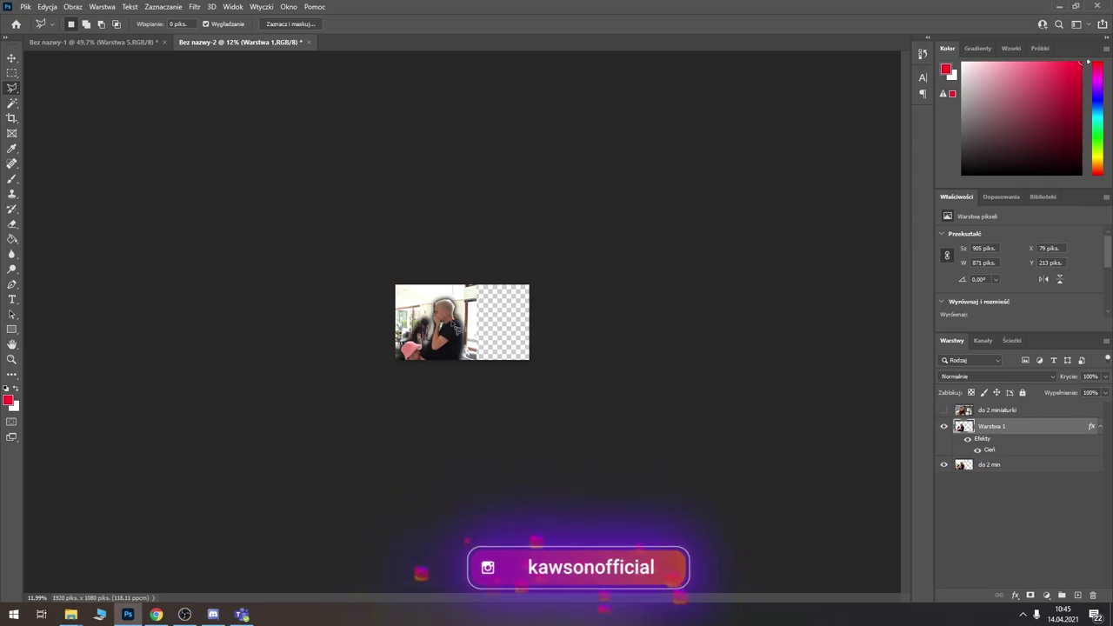
{"action": "scroll", "coordinate": [380, 348], "scroll_direction": "up", "scroll_amount": 2}
{"action": "scroll", "coordinate": [380, 349], "scroll_direction": "up", "scroll_amount": 3}
{"action": "scroll", "coordinate": [380, 349], "scroll_direction": "up", "scroll_amount": 3}
{"action": "scroll", "coordinate": [187, 346], "scroll_direction": "up", "scroll_amount": 3}
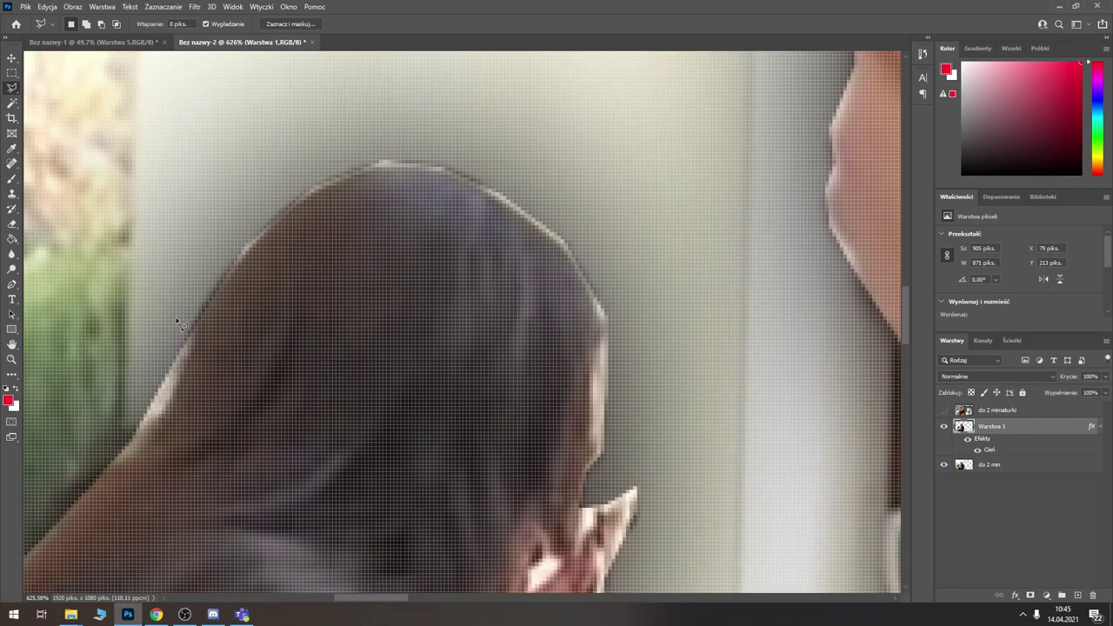
{"action": "left_click_drag", "start_coordinate": [187, 346], "coordinate": [170, 415]}
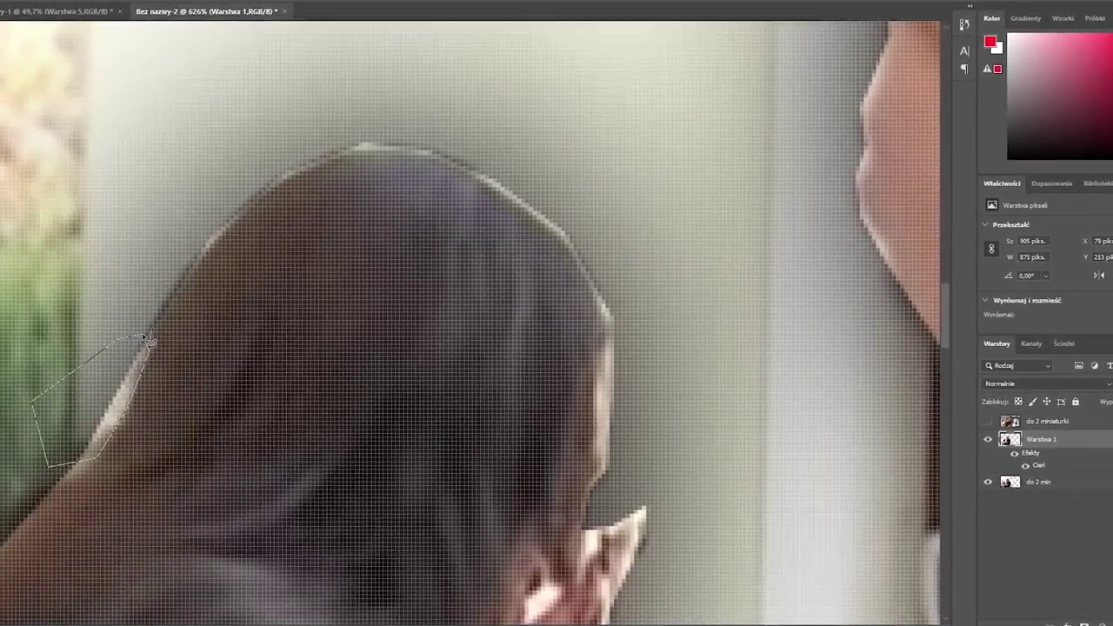
{"action": "left_click_drag", "start_coordinate": [146, 421], "coordinate": [152, 339]}
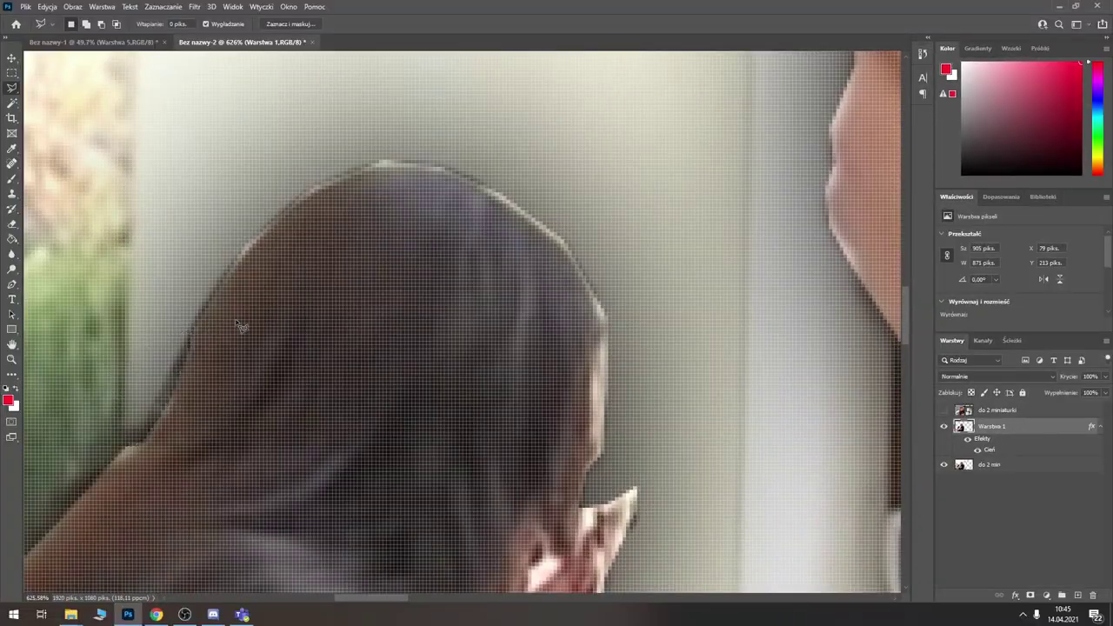
- Switch to the Eraser and make its brush smaller
{"action": "scroll", "coordinate": [235, 329], "scroll_direction": "down", "scroll_amount": 3}
{"action": "scroll", "coordinate": [228, 331], "scroll_direction": "down", "scroll_amount": 1}
{"action": "scroll", "coordinate": [219, 334], "scroll_direction": "down", "scroll_amount": 2}
{"action": "scroll", "coordinate": [211, 340], "scroll_direction": "up", "scroll_amount": 2}
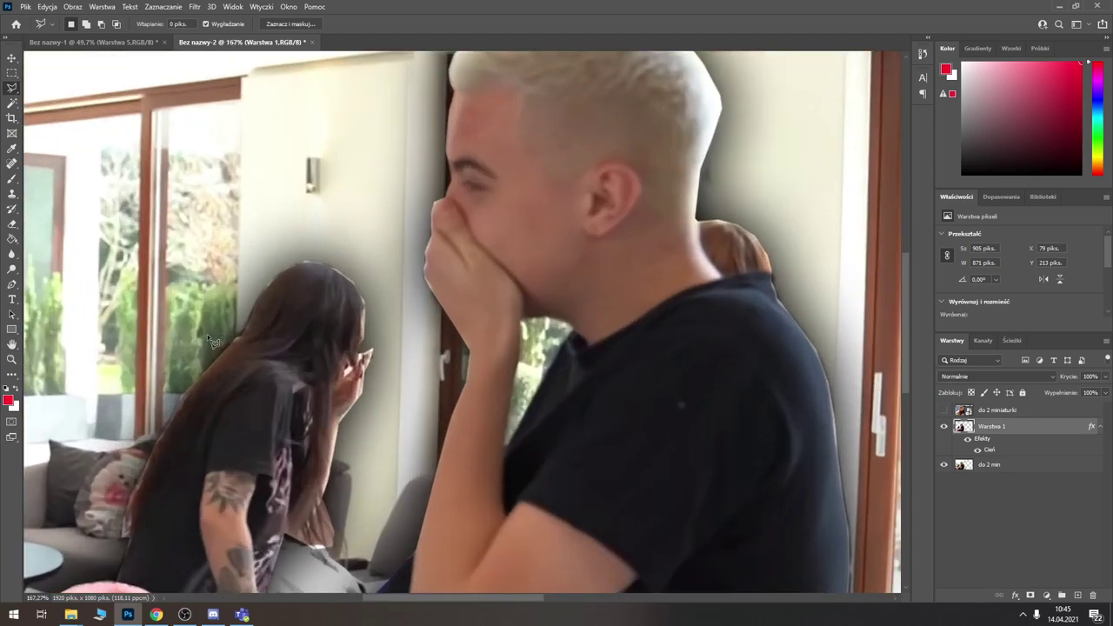
{"action": "scroll", "coordinate": [207, 334], "scroll_direction": "up", "scroll_amount": 3}
{"action": "key", "text": "e"}
{"action": "right_click", "coordinate": [765, 364], "text": "alt"}
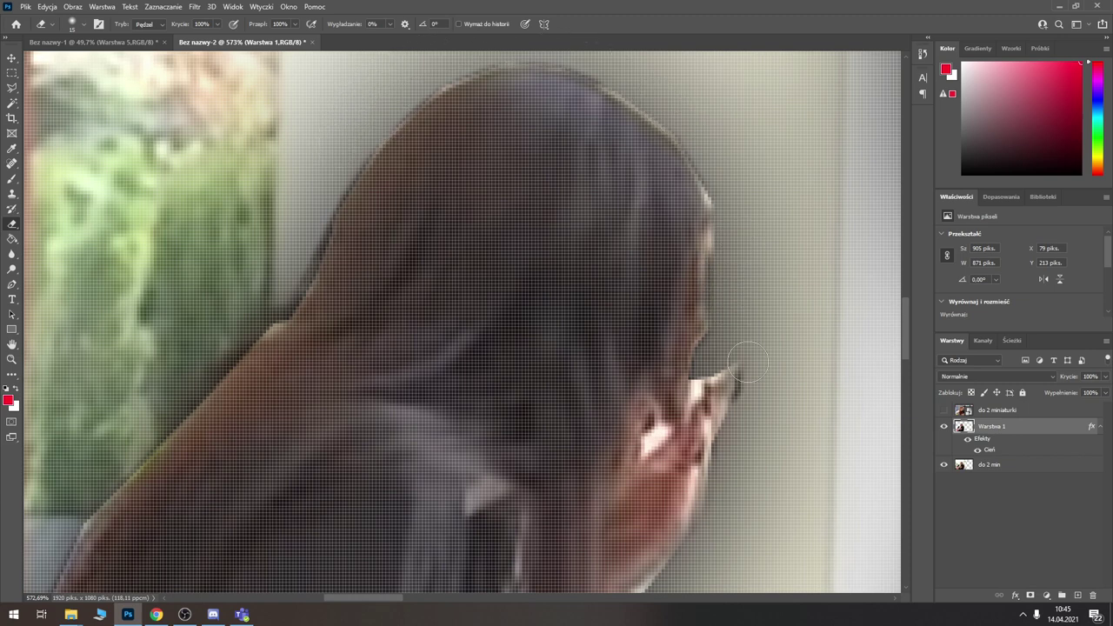
{"action": "key", "text": "bracketleft"}
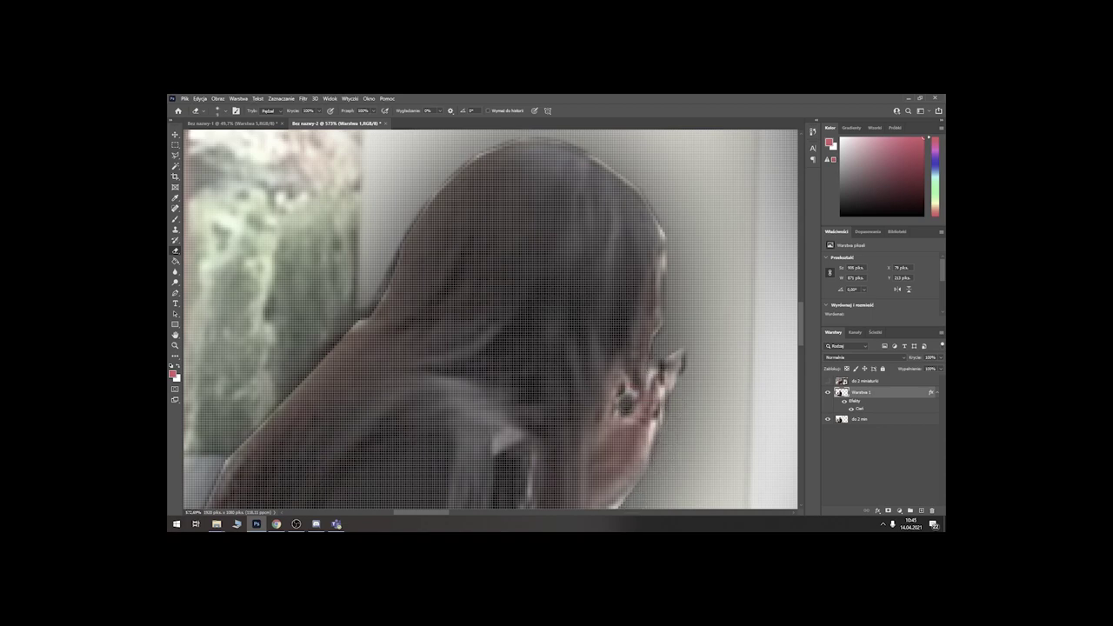
- Raise the Camera Raw Dehaze and Vibrance sliders for the left image
{"action": "scroll", "coordinate": [793, 480], "scroll_direction": "down", "scroll_amount": 5}
{"action": "scroll", "coordinate": [793, 480], "scroll_direction": "down", "scroll_amount": 5}
{"action": "scroll", "coordinate": [793, 482], "scroll_direction": "down", "scroll_amount": 3}
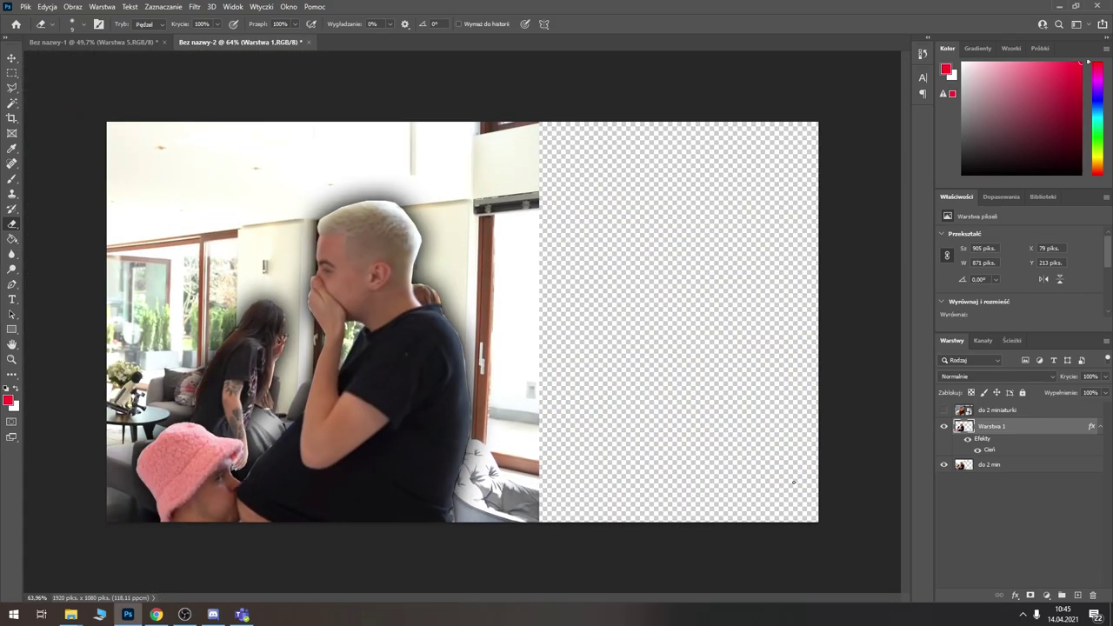
{"action": "scroll", "coordinate": [240, 382], "scroll_direction": "up", "scroll_amount": 12}
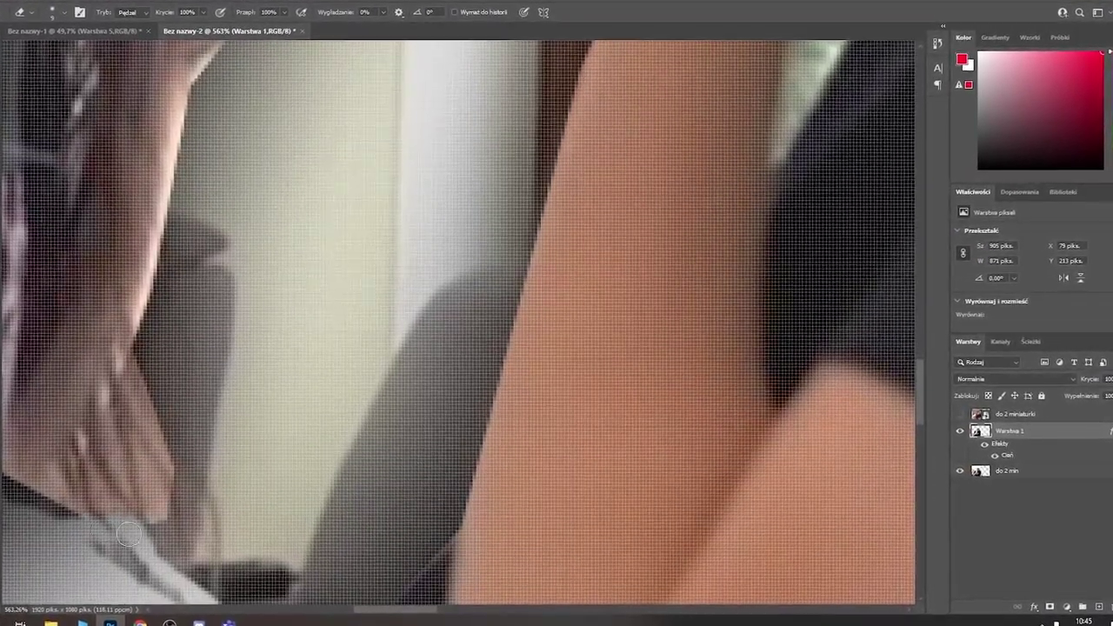
{"action": "scroll", "coordinate": [129, 525], "scroll_direction": "down", "scroll_amount": 8}
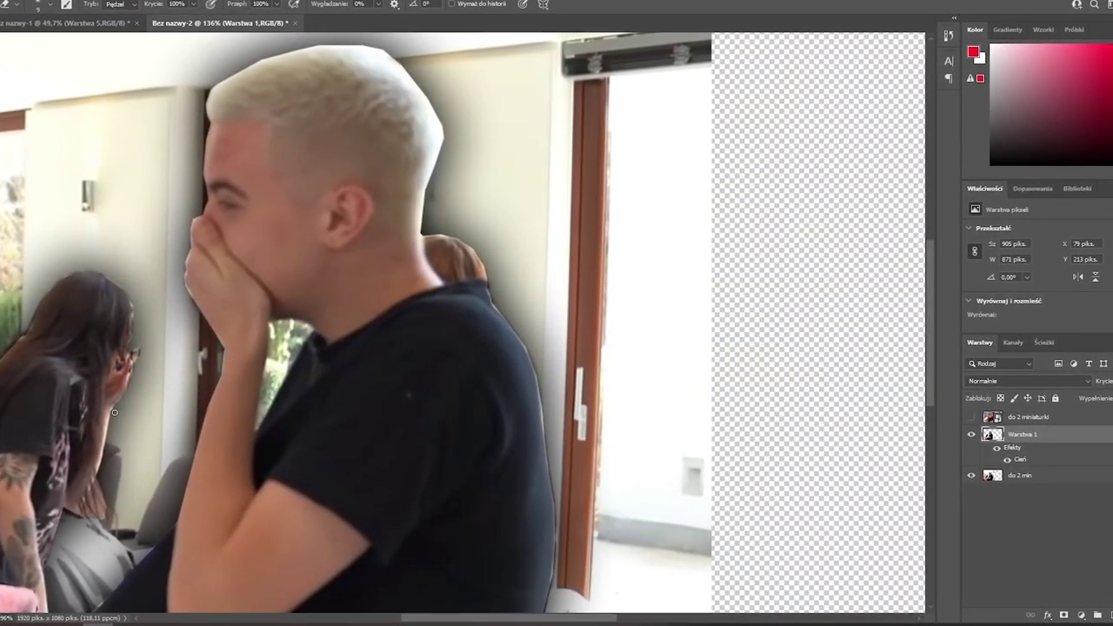
{"action": "scroll", "coordinate": [114, 402], "scroll_direction": "down", "scroll_amount": 4}
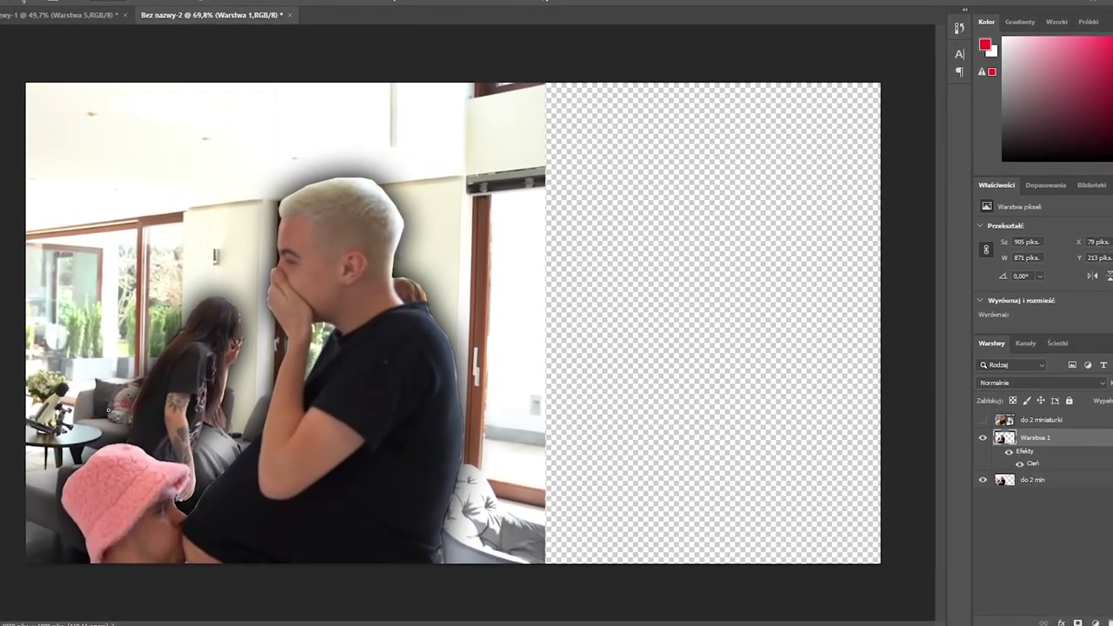
{"action": "scroll", "coordinate": [104, 409], "scroll_direction": "down", "scroll_amount": 1}
{"action": "scroll", "coordinate": [102, 410], "scroll_direction": "down", "scroll_amount": 3}
{"action": "scroll", "coordinate": [100, 410], "scroll_direction": "up", "scroll_amount": 3}
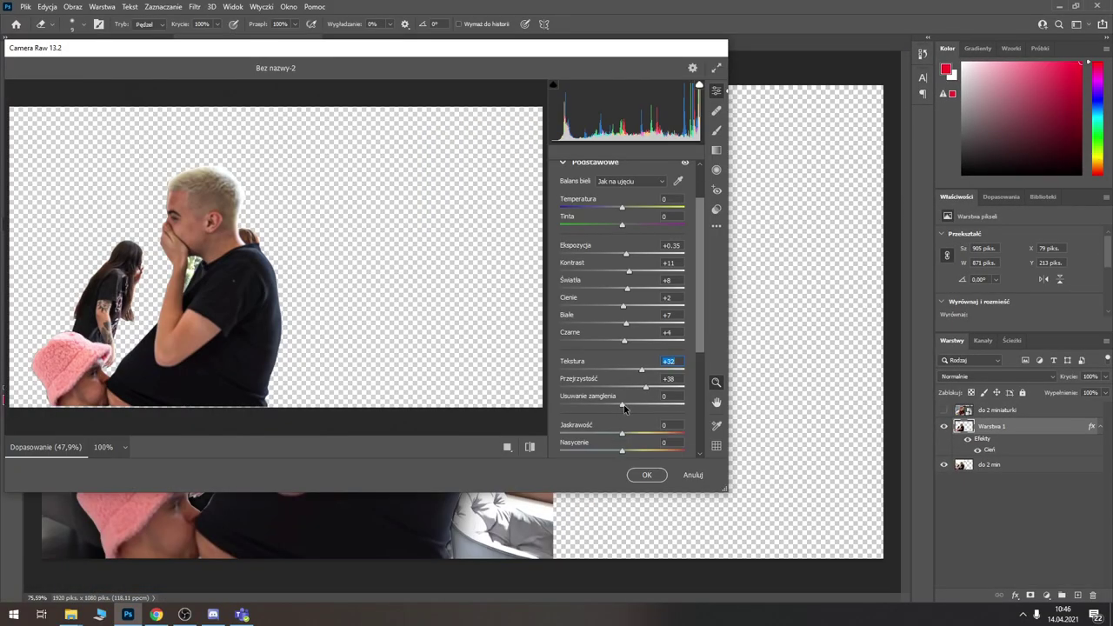
{"action": "left_click_drag", "start_coordinate": [623, 405], "coordinate": [639, 405]}
{"action": "left_click_drag", "start_coordinate": [623, 432], "coordinate": [643, 427]}
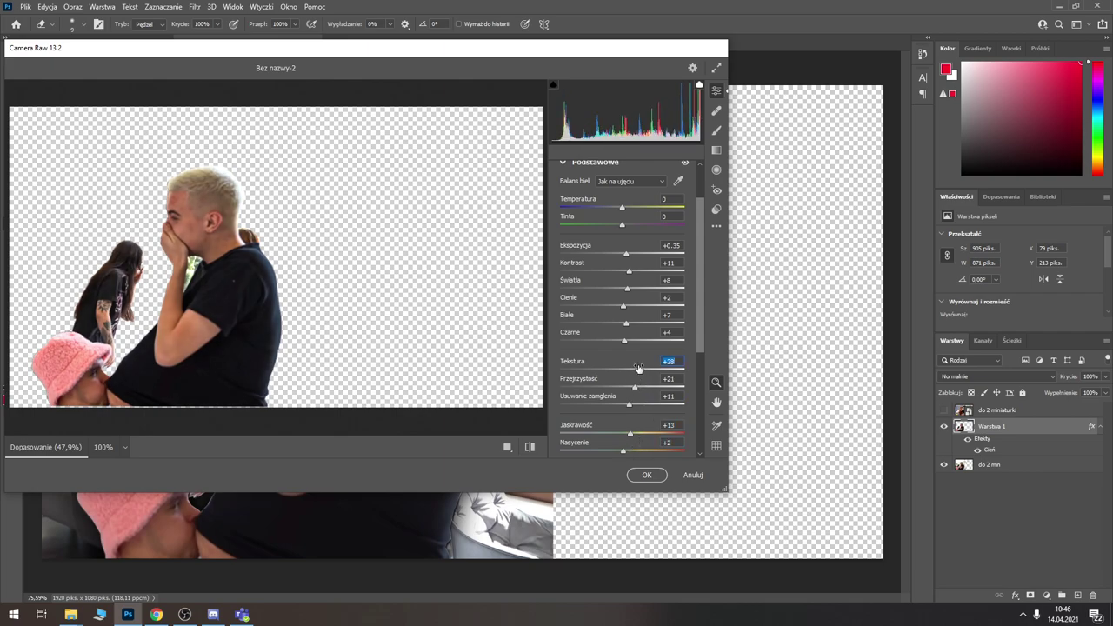
- Confirm the Camera Raw grading on Warstwa 1 and return to the Bez nazwy-2 canvas
{"action": "key", "text": "Return"}
{"action": "scroll", "coordinate": [288, 389], "scroll_direction": "down", "scroll_amount": 5}
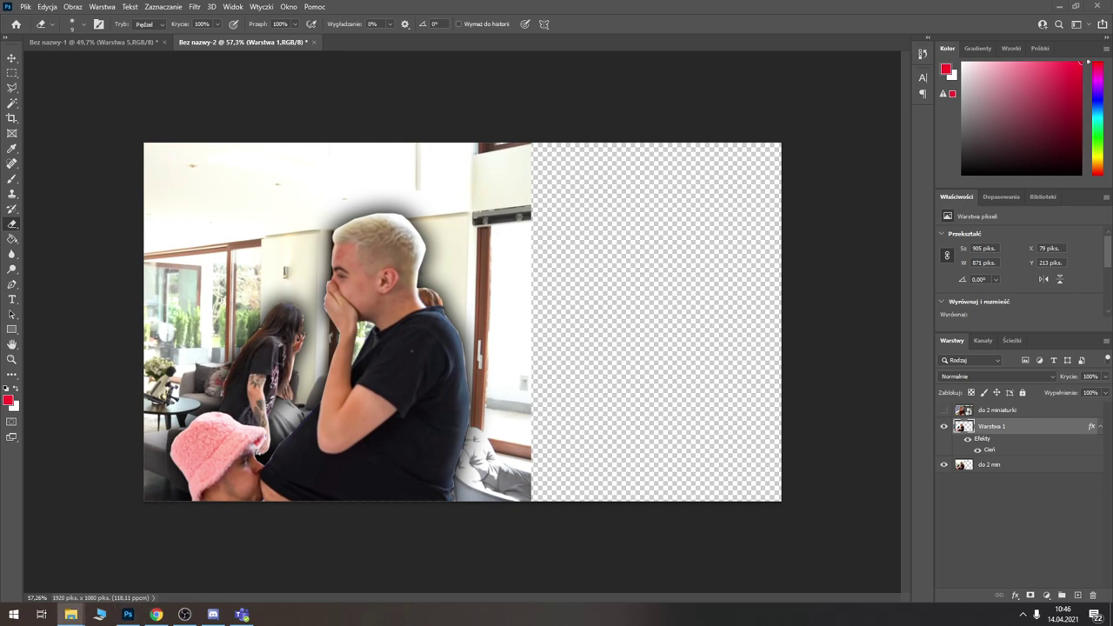
- Rotate the placed arrow and move it toward the left side
{"action": "left_click_drag", "start_coordinate": [431, 294], "coordinate": [591, 460]}
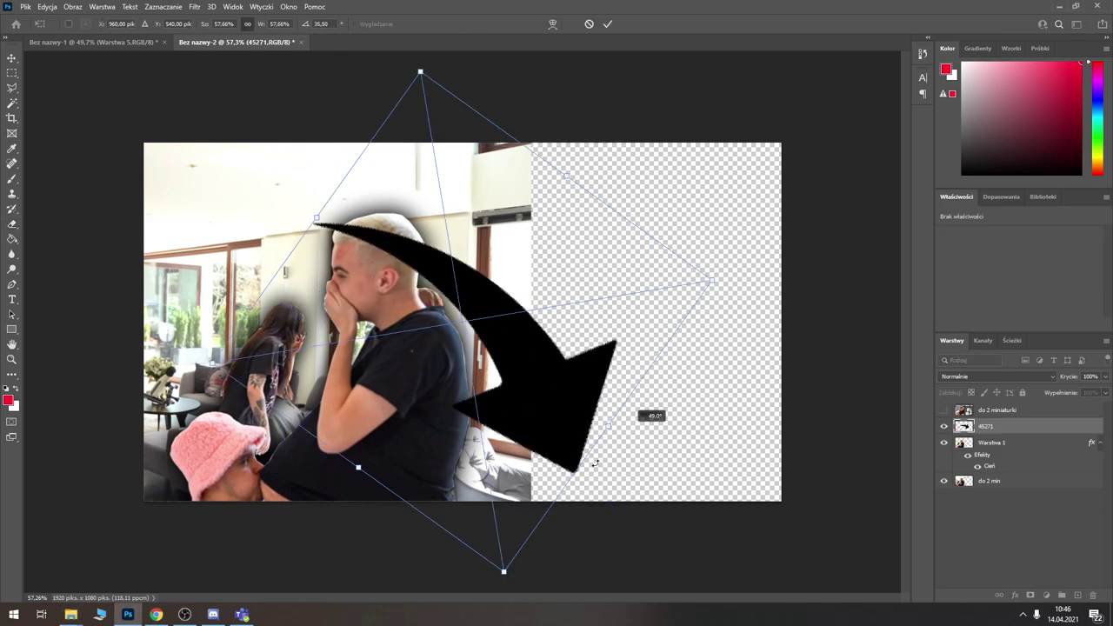
{"action": "right_click", "coordinate": [592, 460]}
{"action": "left_click", "coordinate": [533, 585]}
{"action": "mouse_move", "coordinate": [701, 290]}
{"action": "left_mouse_down"}
{"action": "mouse_move", "coordinate": [567, 320]}
{"action": "mouse_move", "coordinate": [496, 241]}
{"action": "mouse_move", "coordinate": [641, 218]}
{"action": "left_mouse_up"}
{"action": "left_click_drag", "start_coordinate": [437, 205], "coordinate": [291, 262]}
- Flip the arrow horizontally, angle it down at 36.64° and scale it to 481 × 408 px
{"action": "right_click", "coordinate": [296, 261]}
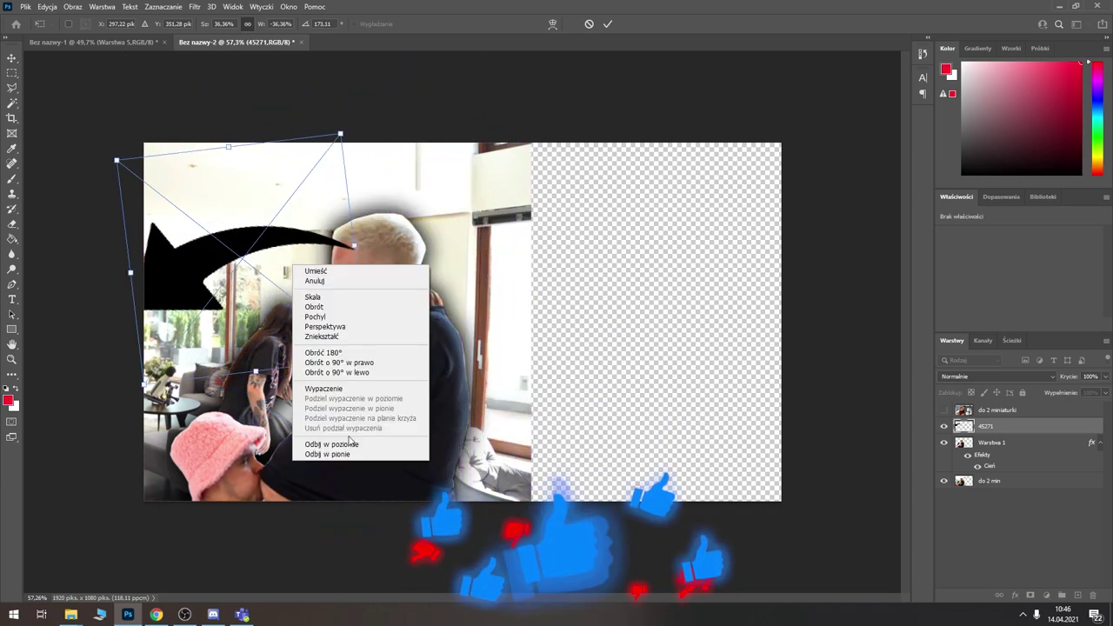
{"action": "left_click", "coordinate": [347, 443]}
{"action": "mouse_move", "coordinate": [365, 435]}
{"action": "left_mouse_down"}
{"action": "mouse_move", "coordinate": [406, 387]}
{"action": "mouse_move", "coordinate": [374, 287]}
{"action": "left_mouse_up"}
{"action": "left_click_drag", "start_coordinate": [260, 279], "coordinate": [200, 305]}
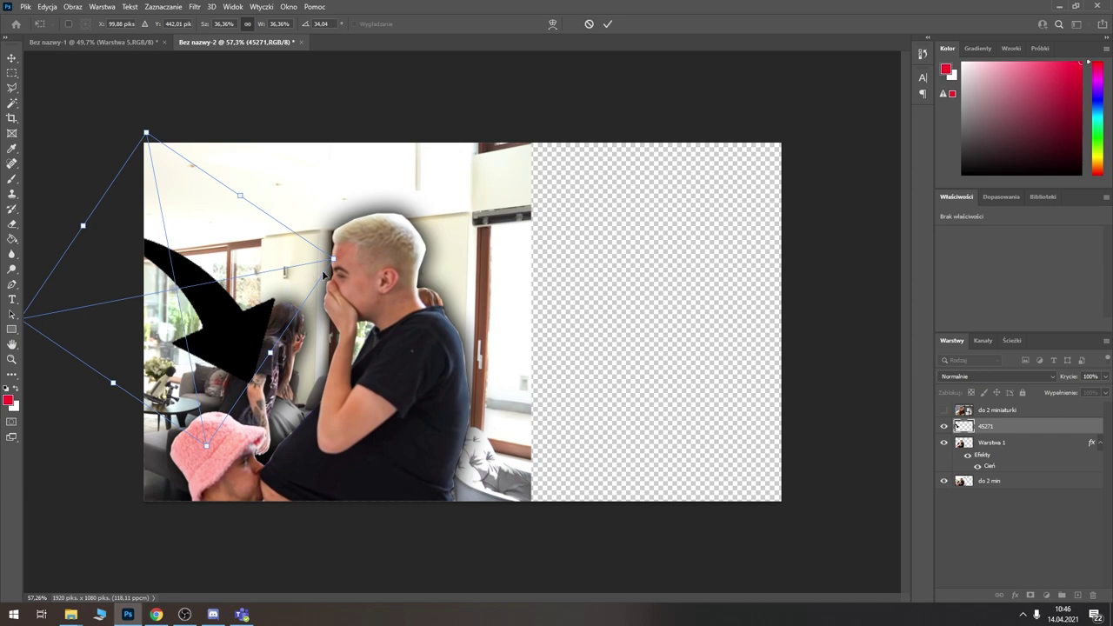
{"action": "mouse_move", "coordinate": [324, 276]}
{"action": "left_mouse_down"}
{"action": "mouse_move", "coordinate": [296, 233]}
{"action": "mouse_move", "coordinate": [349, 250]}
{"action": "left_mouse_up"}
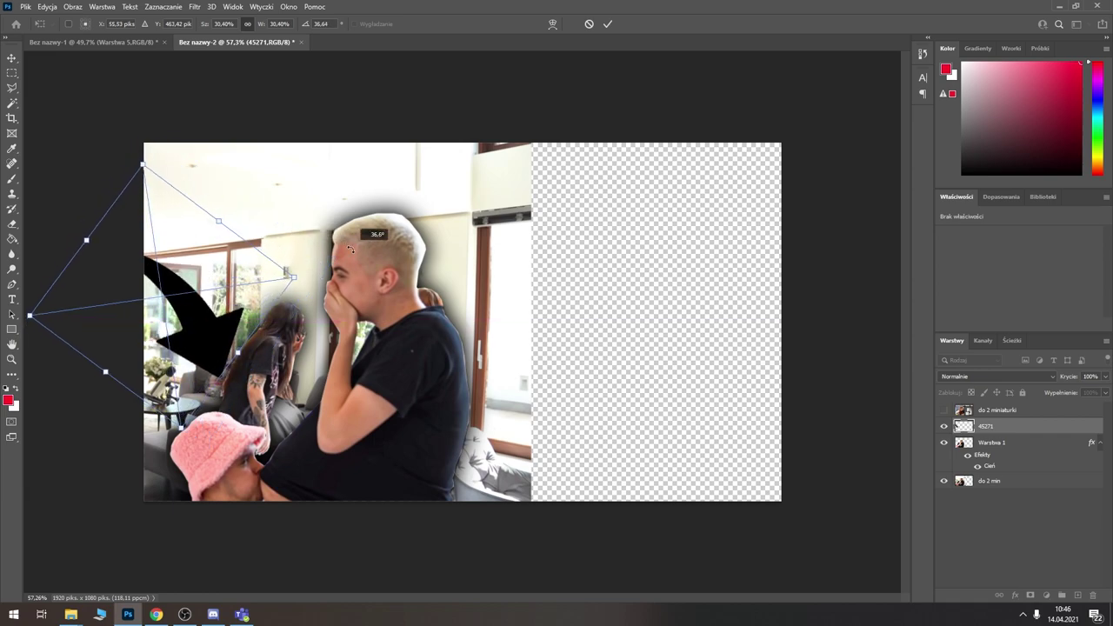
{"action": "key", "text": "Return"}
- Give the arrow layer a red Color Overlay, two Drop Shadows and a coloured Outer Glow
{"action": "key", "text": "e"}
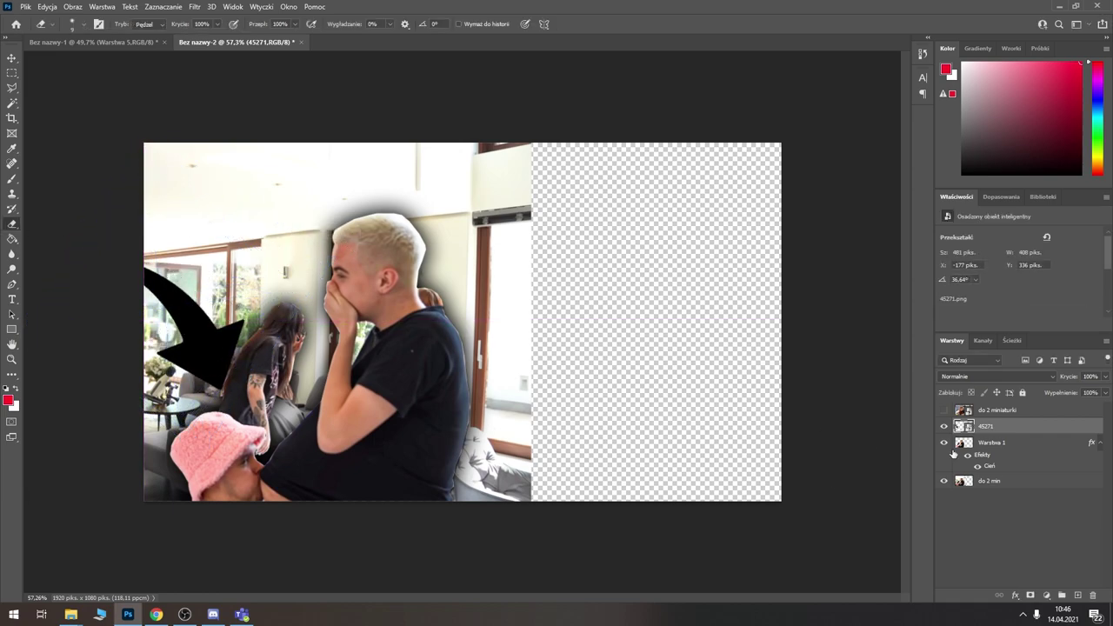
{"action": "double_click", "coordinate": [1041, 432]}
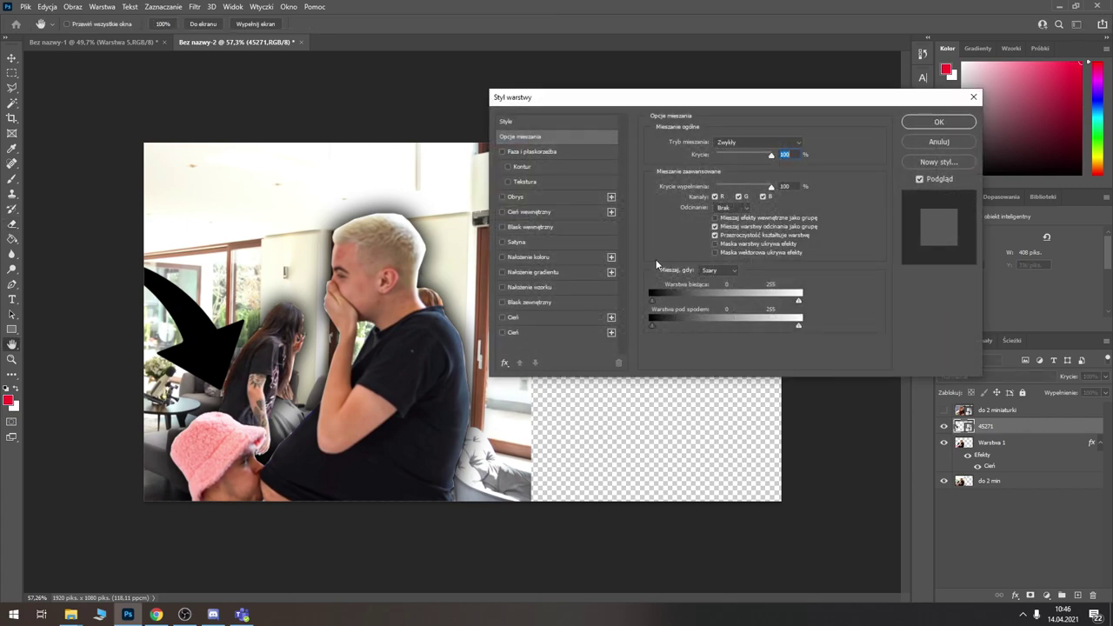
{"action": "left_click", "coordinate": [538, 258]}
{"action": "left_click", "coordinate": [533, 318]}
{"action": "left_click", "coordinate": [533, 332]}
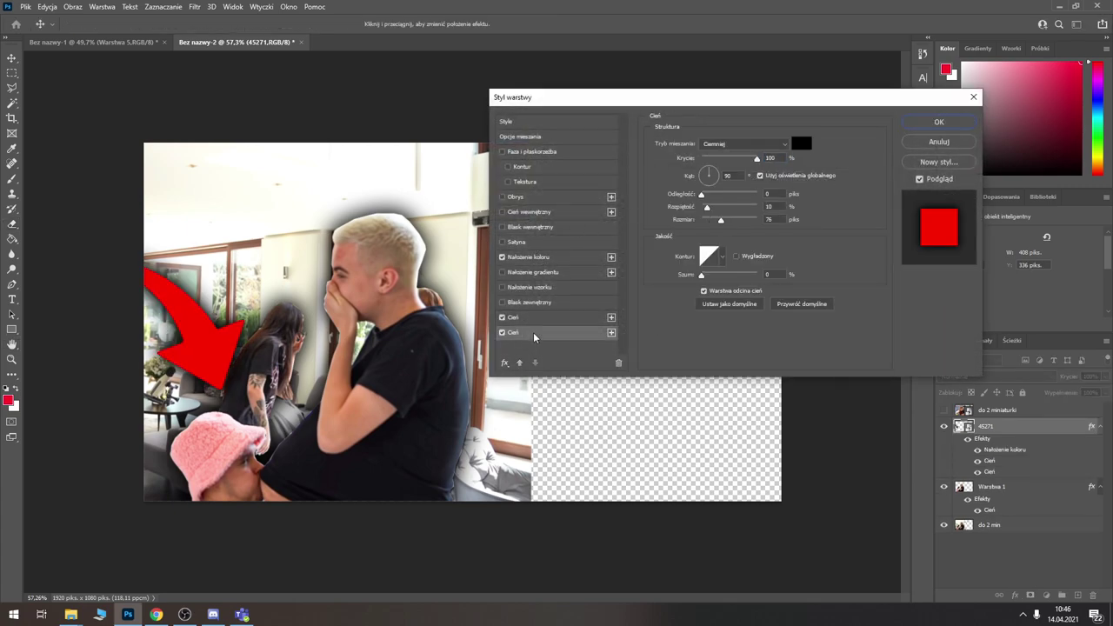
{"action": "left_click", "coordinate": [539, 304]}
{"action": "left_click", "coordinate": [683, 183]}
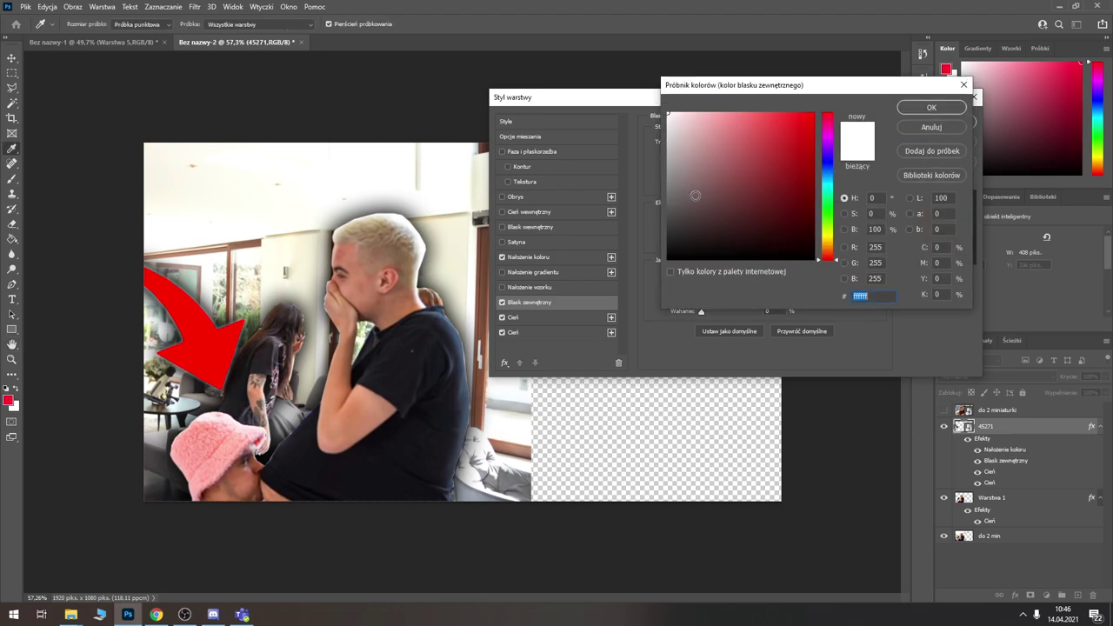
{"action": "left_click", "coordinate": [948, 105]}
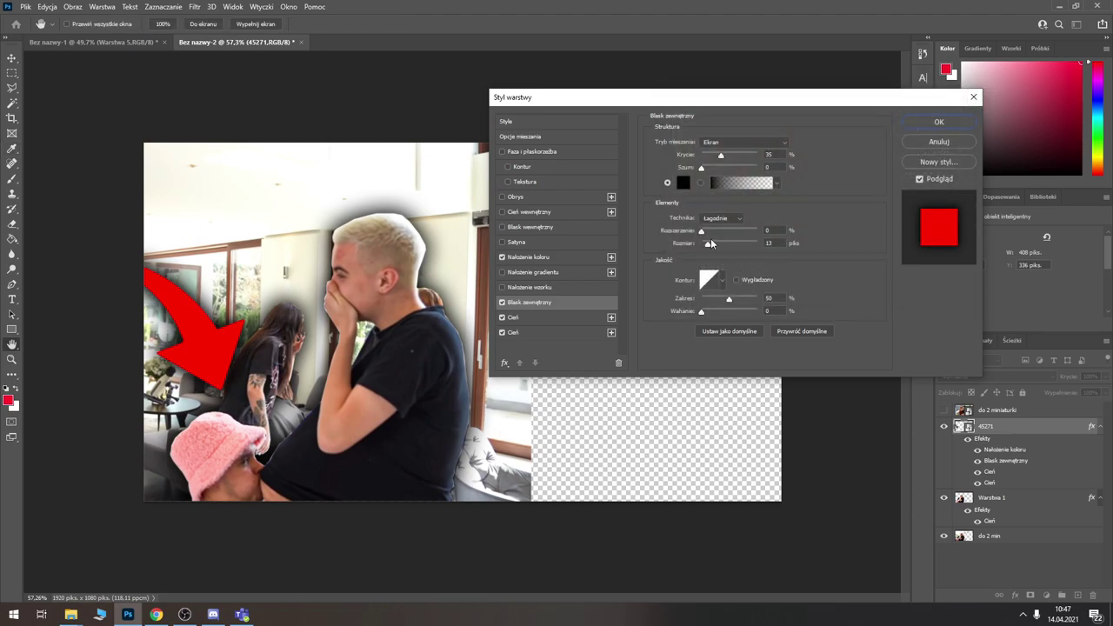
{"action": "left_click", "coordinate": [939, 122]}
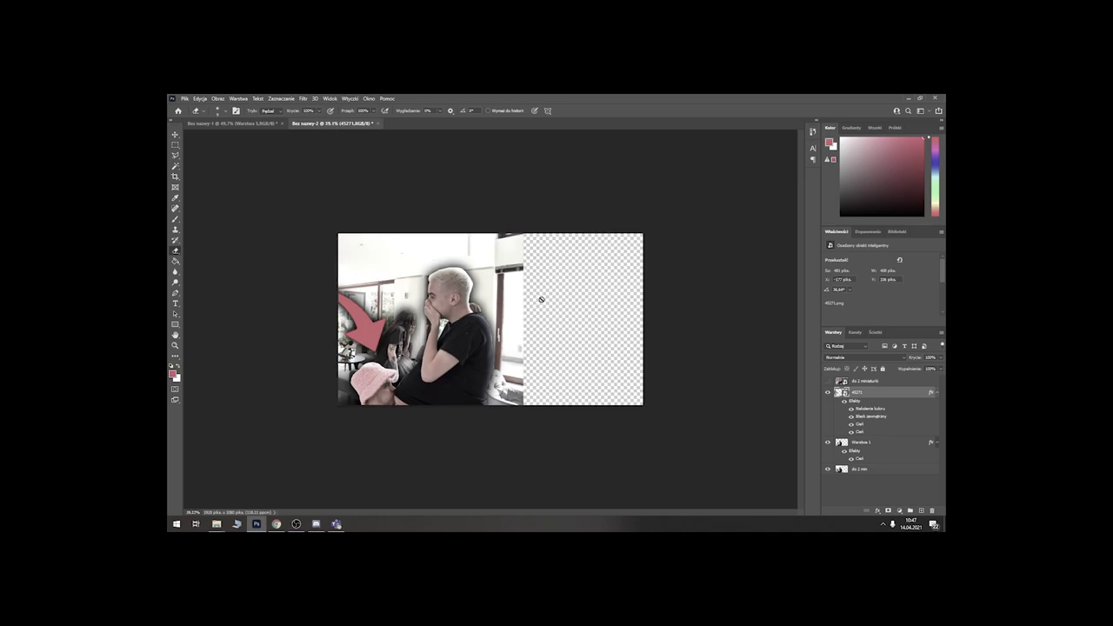
- Zoom in and bring up the layer menu for Warstwa 1 and the background photo
{"action": "key", "text": "ctrl+plus"}
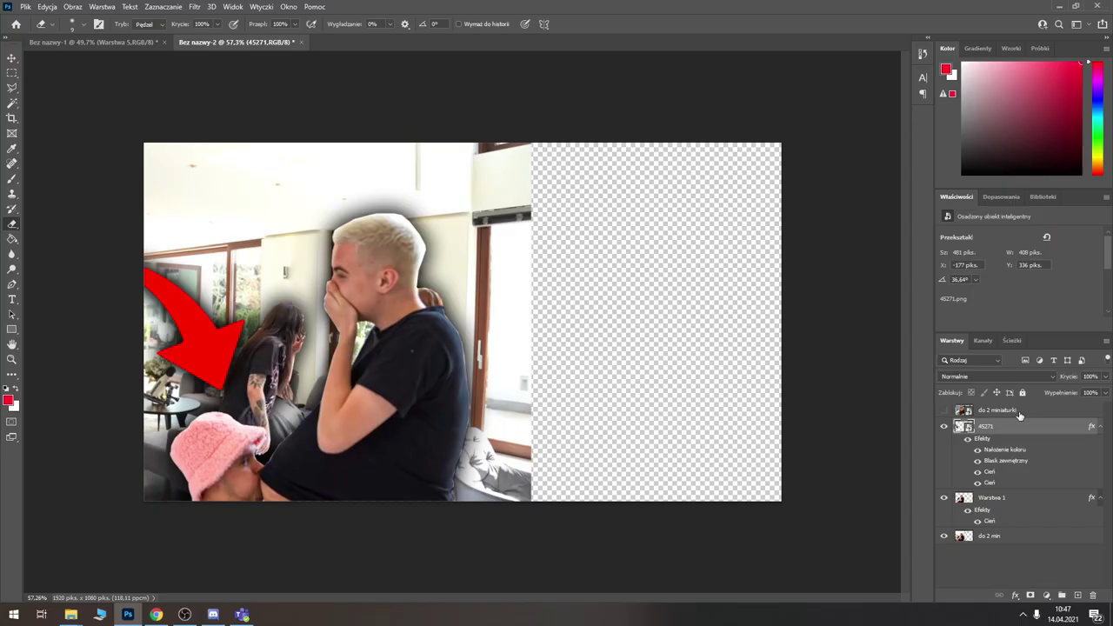
{"action": "left_click", "coordinate": [1009, 543]}
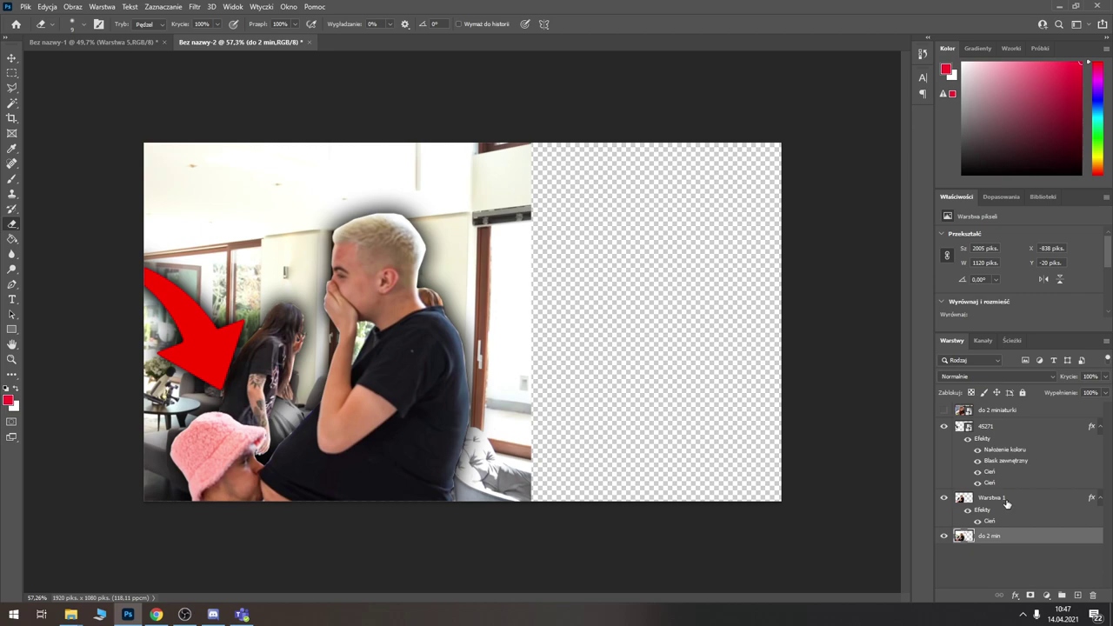
{"action": "right_click", "coordinate": [1006, 501]}
- Merge the man with the background photo and give it a Stroke and two Drop Shadows
{"action": "left_click", "coordinate": [974, 352]}
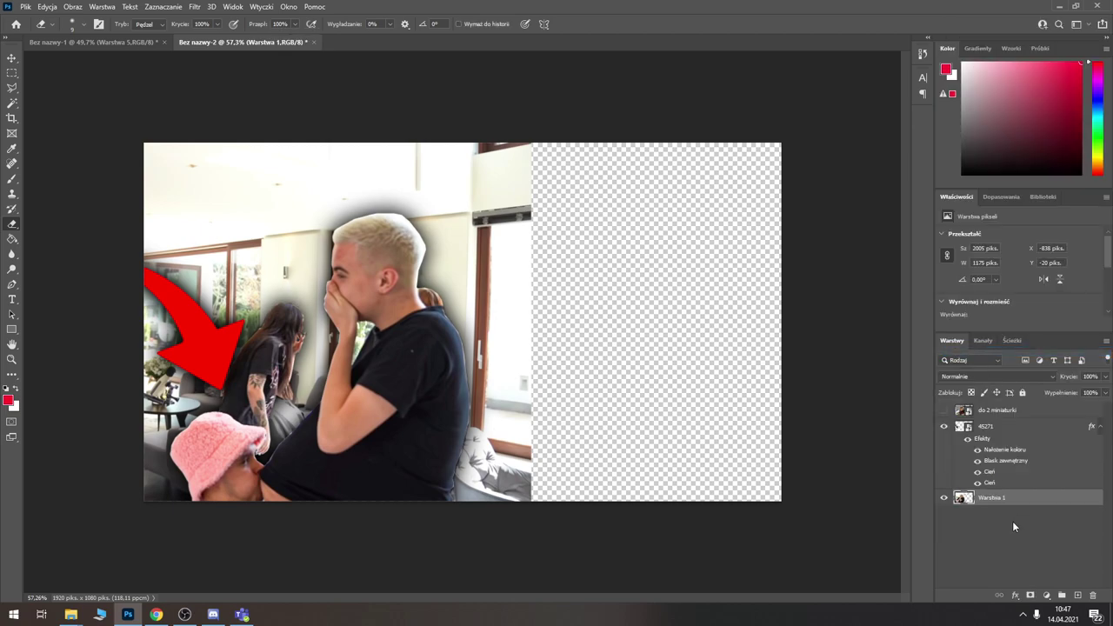
{"action": "double_click", "coordinate": [1026, 502]}
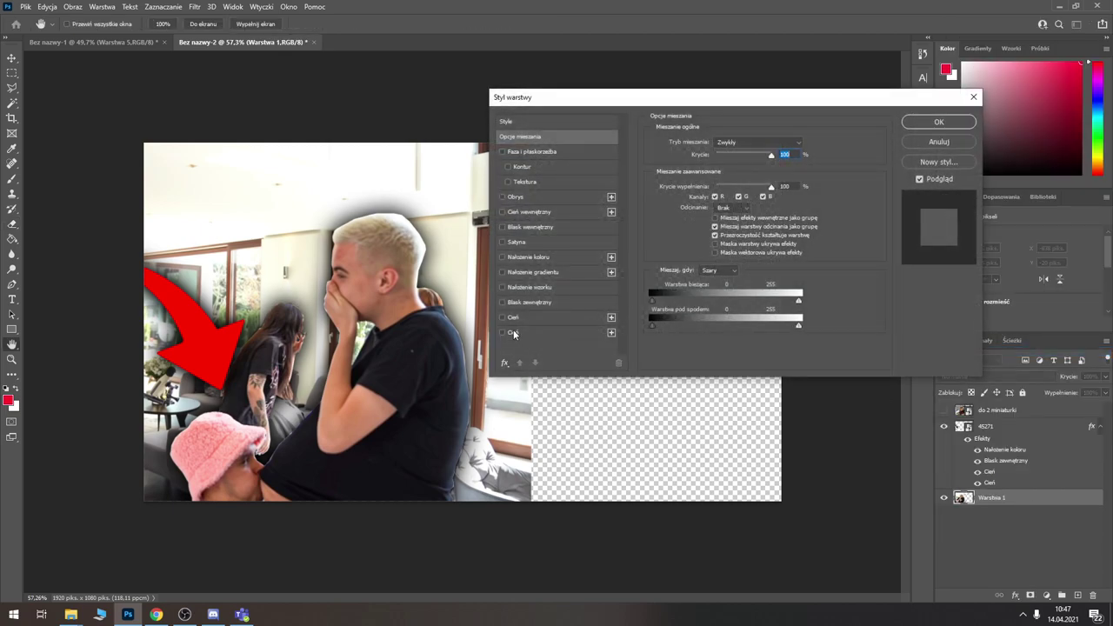
{"action": "left_click_drag", "start_coordinate": [632, 97], "coordinate": [723, 91]}
{"action": "left_click", "coordinate": [602, 190]}
{"action": "left_click", "coordinate": [602, 312]}
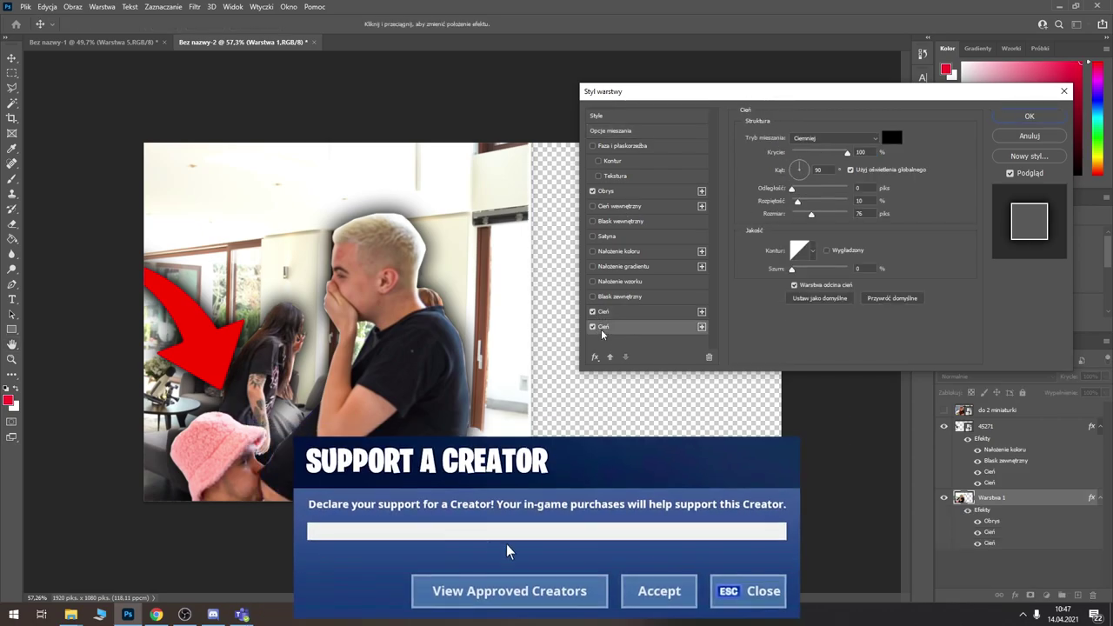
{"action": "left_click", "coordinate": [1029, 116]}
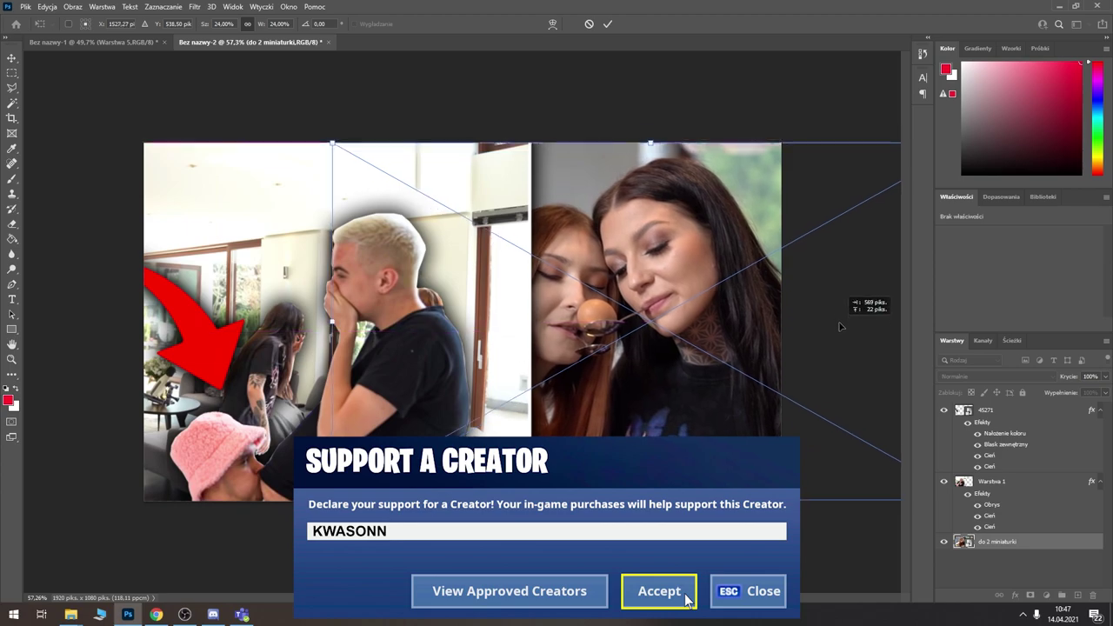
- Shrink the women's photo slightly and place it in the right half
{"action": "left_click_drag", "start_coordinate": [841, 326], "coordinate": [860, 327]}
{"action": "left_click_drag", "start_coordinate": [354, 144], "coordinate": [361, 217]}
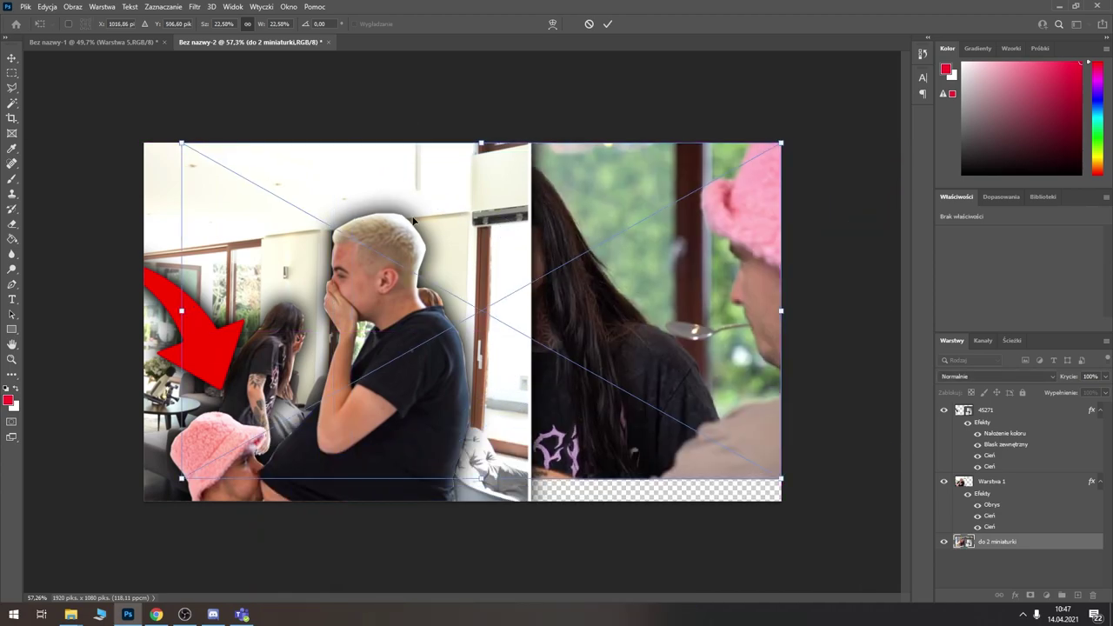
{"action": "left_click_drag", "start_coordinate": [583, 270], "coordinate": [705, 294]}
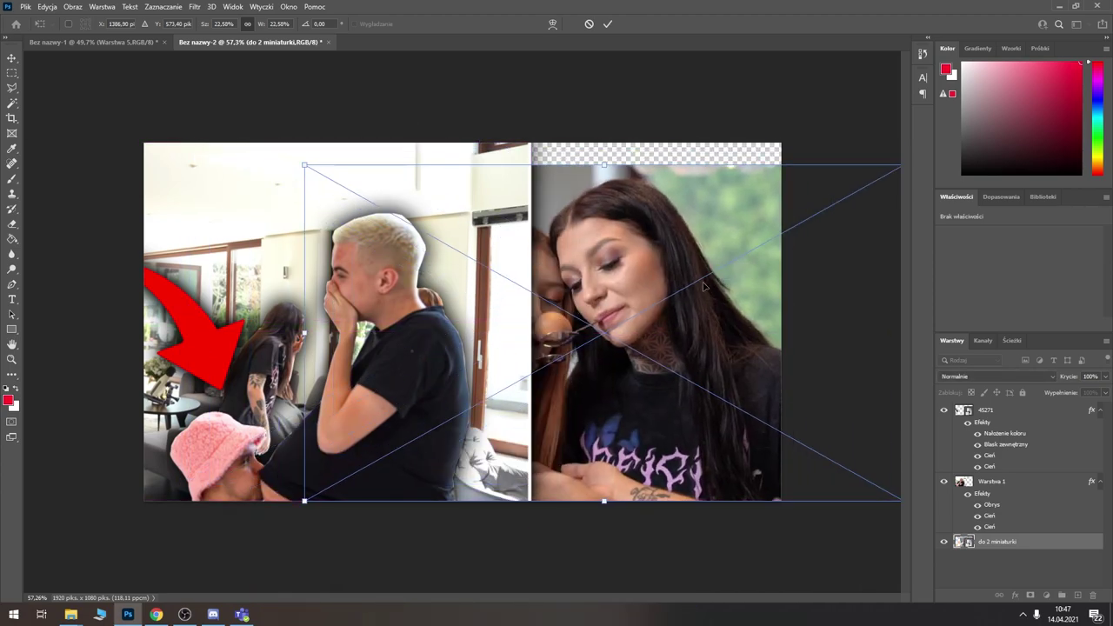
{"action": "key", "text": "Return"}
{"action": "key", "text": "e"}
- Move Warstwa 1 and arrow layer 45271 together further left
{"action": "left_click", "coordinate": [1022, 483]}
{"action": "left_click", "coordinate": [1007, 410], "text": "shift"}
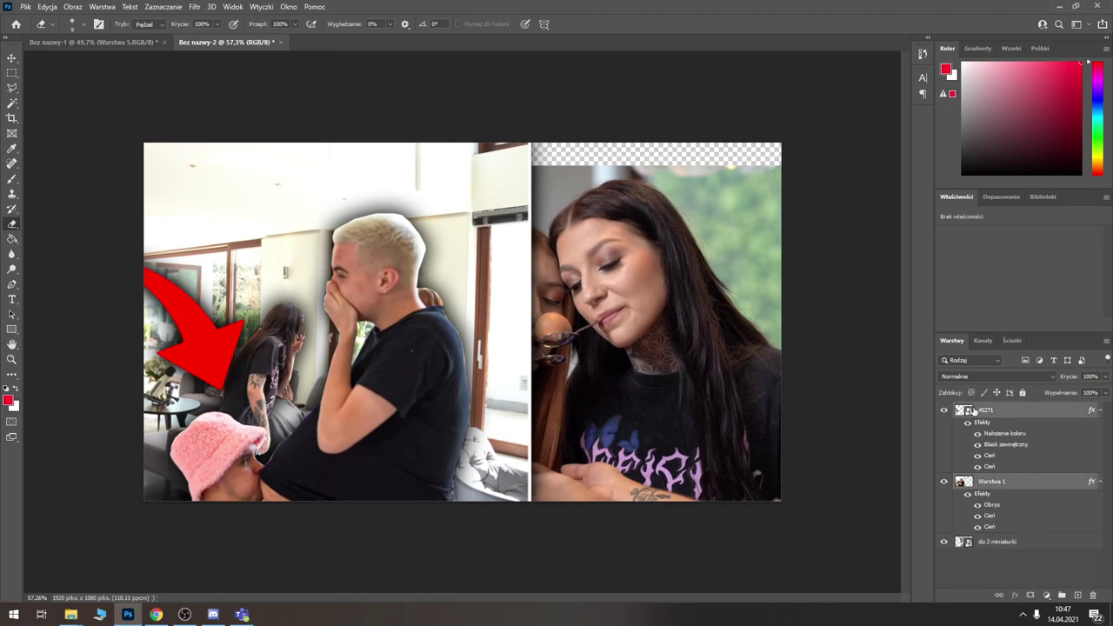
{"action": "key", "text": "ctrl+t"}
{"action": "mouse_move", "coordinate": [537, 273]}
{"action": "left_mouse_down"}
{"action": "mouse_move", "coordinate": [474, 270]}
{"action": "mouse_move", "coordinate": [505, 280]}
{"action": "mouse_move", "coordinate": [516, 234]}
{"action": "mouse_move", "coordinate": [520, 246]}
{"action": "left_mouse_up"}
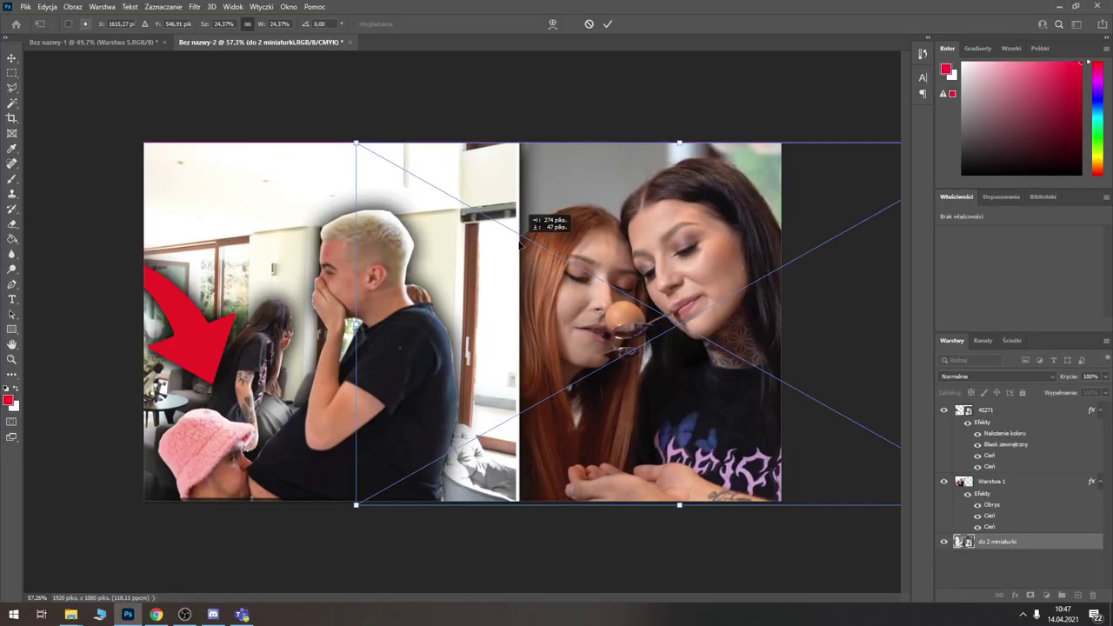
{"action": "key", "text": "Return"}
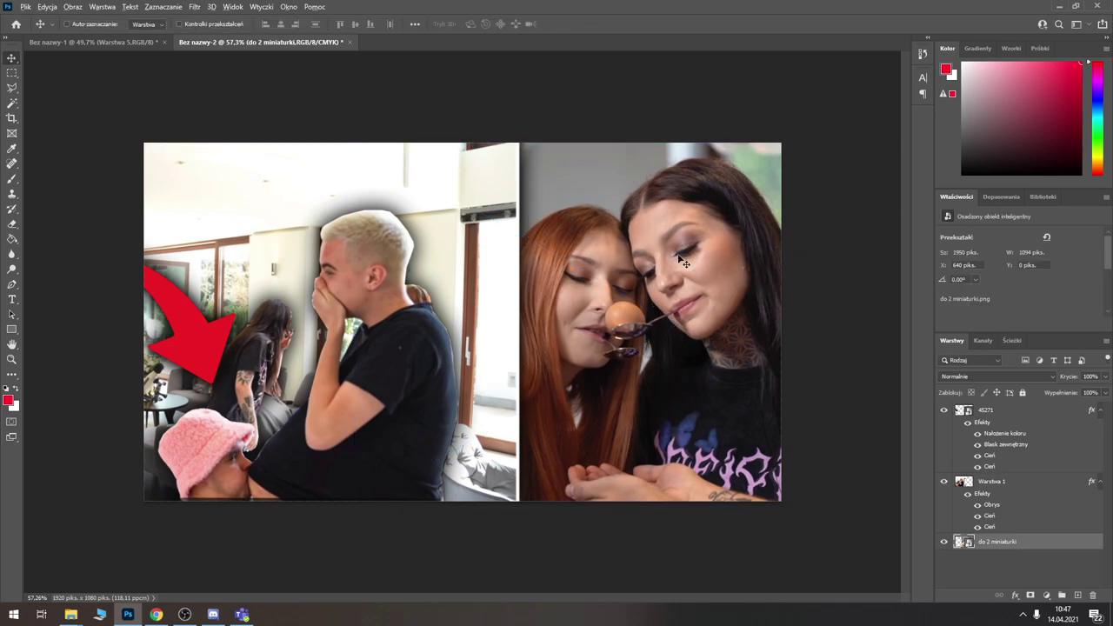
- Shift the women's photo right so it fills the right half at 910 × 1046 px
{"action": "scroll", "coordinate": [807, 288], "scroll_direction": "up", "scroll_amount": 3}
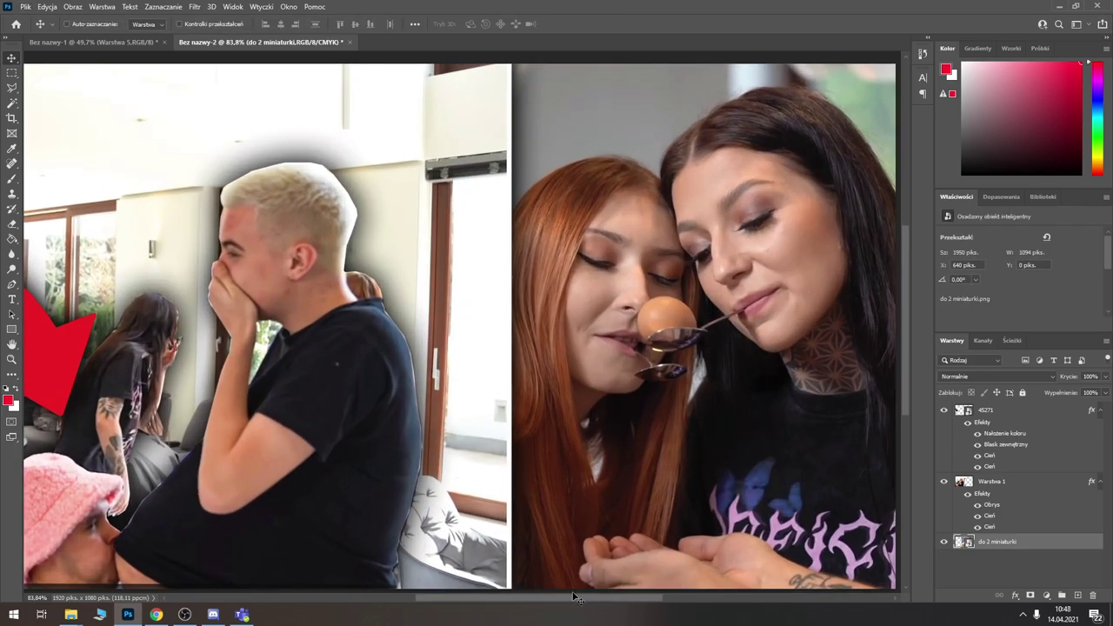
{"action": "left_click_drag", "start_coordinate": [574, 597], "coordinate": [635, 599]}
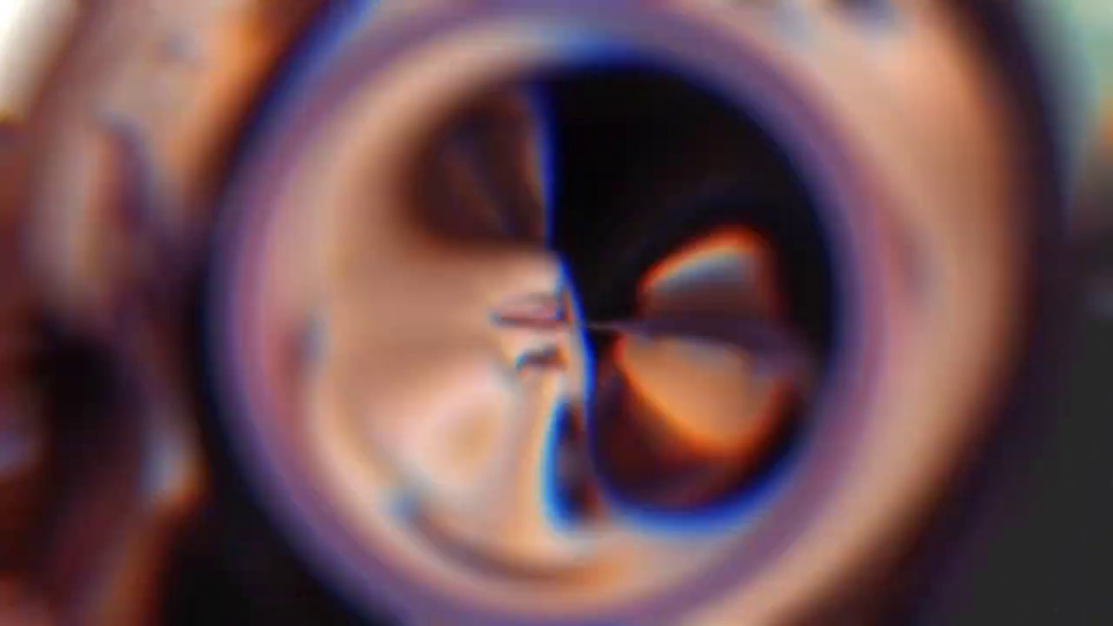
{"action": "left_click_drag", "start_coordinate": [656, 272], "coordinate": [681, 272]}
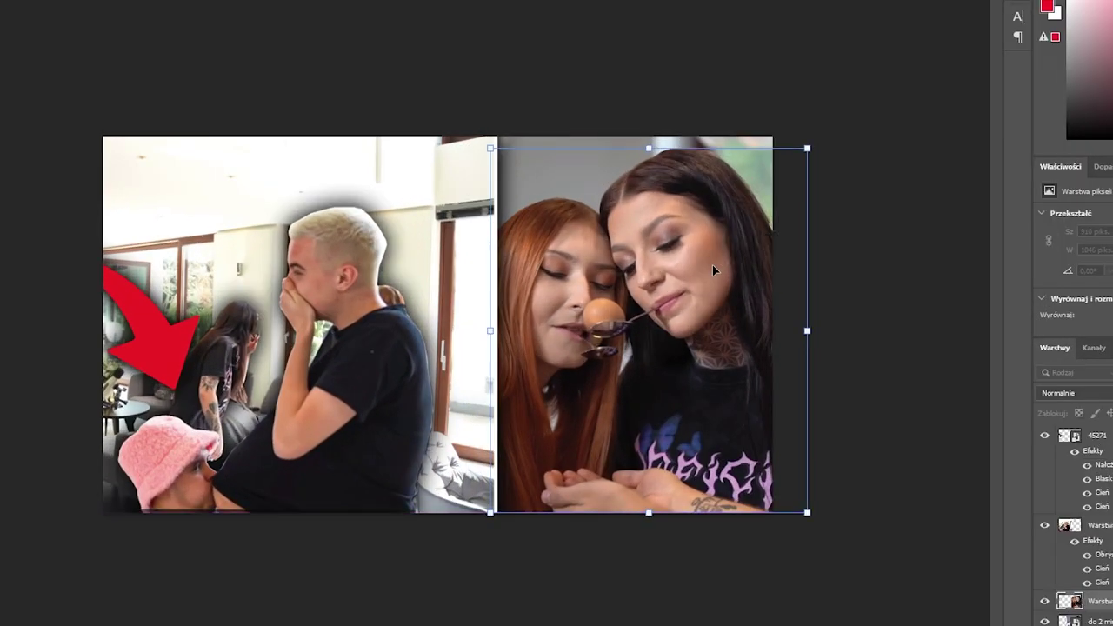
{"action": "key", "text": "Return"}
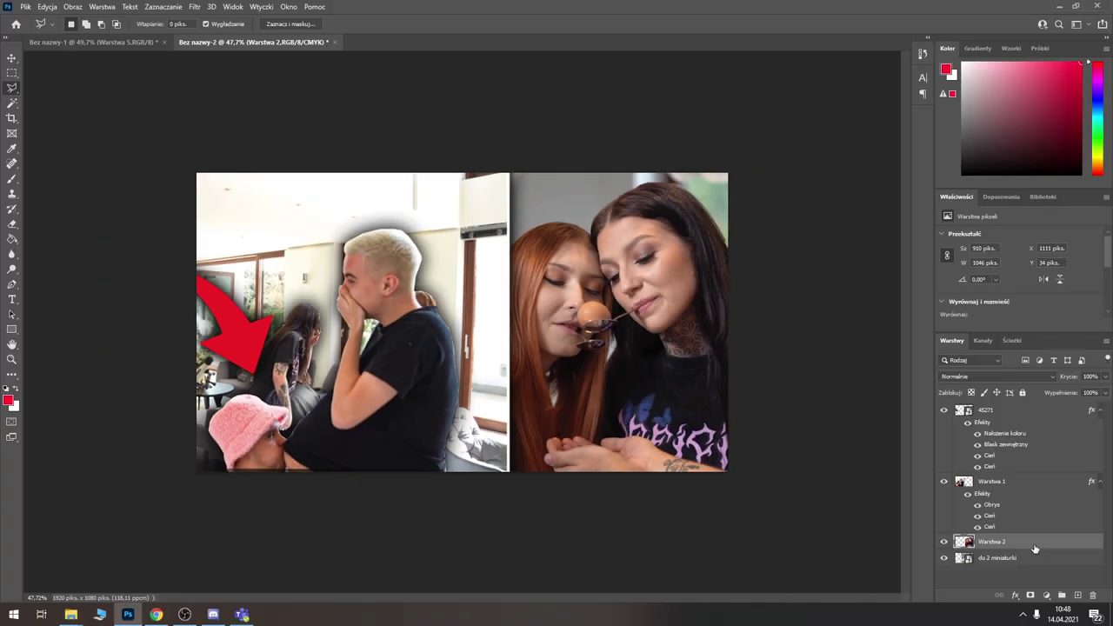
- Add a drop shadow and a black (000000) Outer Glow to the women's layer
{"action": "double_click", "coordinate": [1044, 542]}
{"action": "left_click", "coordinate": [609, 327]}
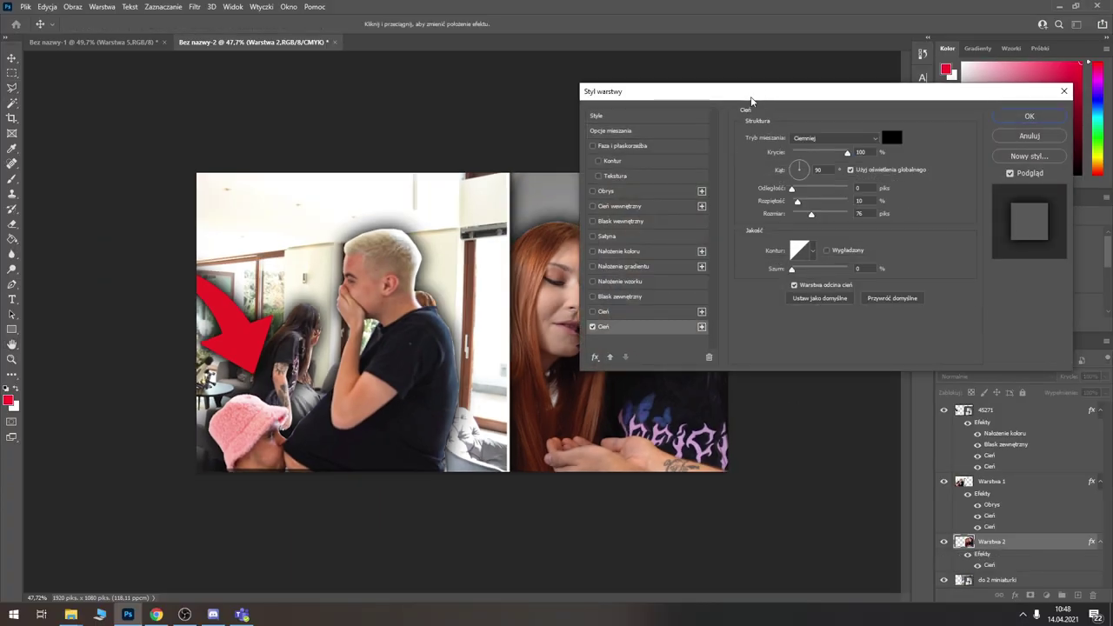
{"action": "left_click_drag", "start_coordinate": [751, 102], "coordinate": [196, 104]}
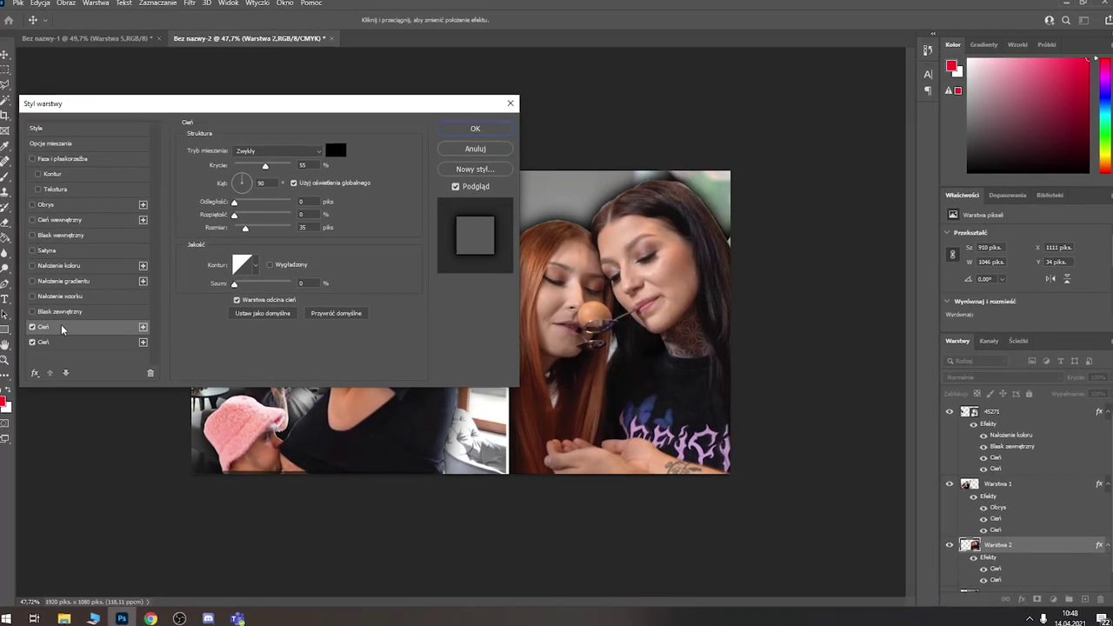
{"action": "left_click", "coordinate": [58, 311]}
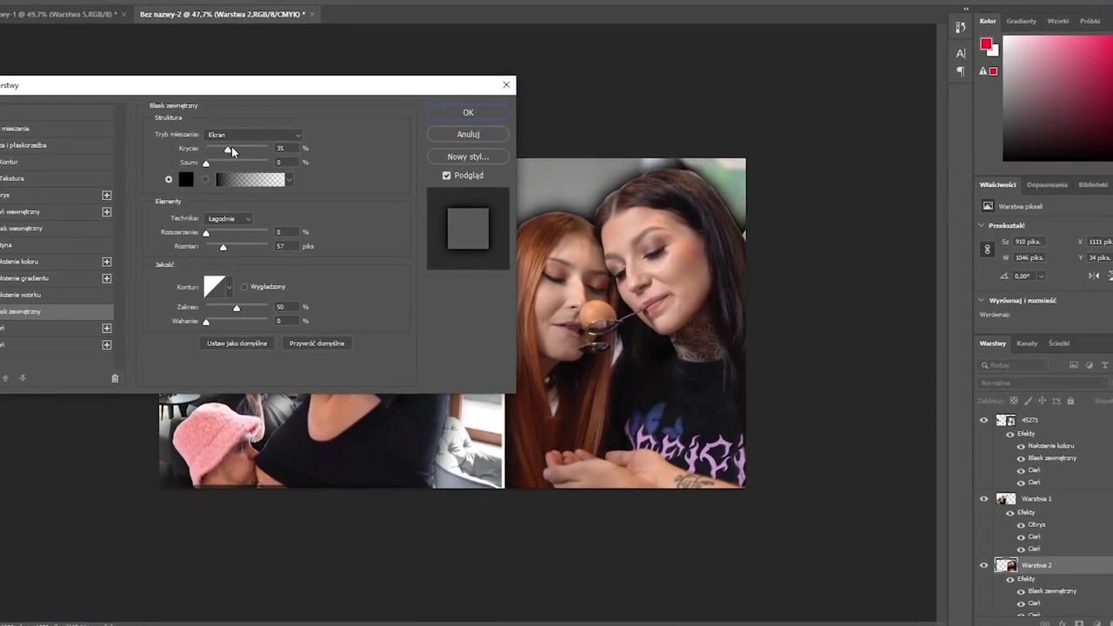
{"action": "left_click", "coordinate": [186, 179]}
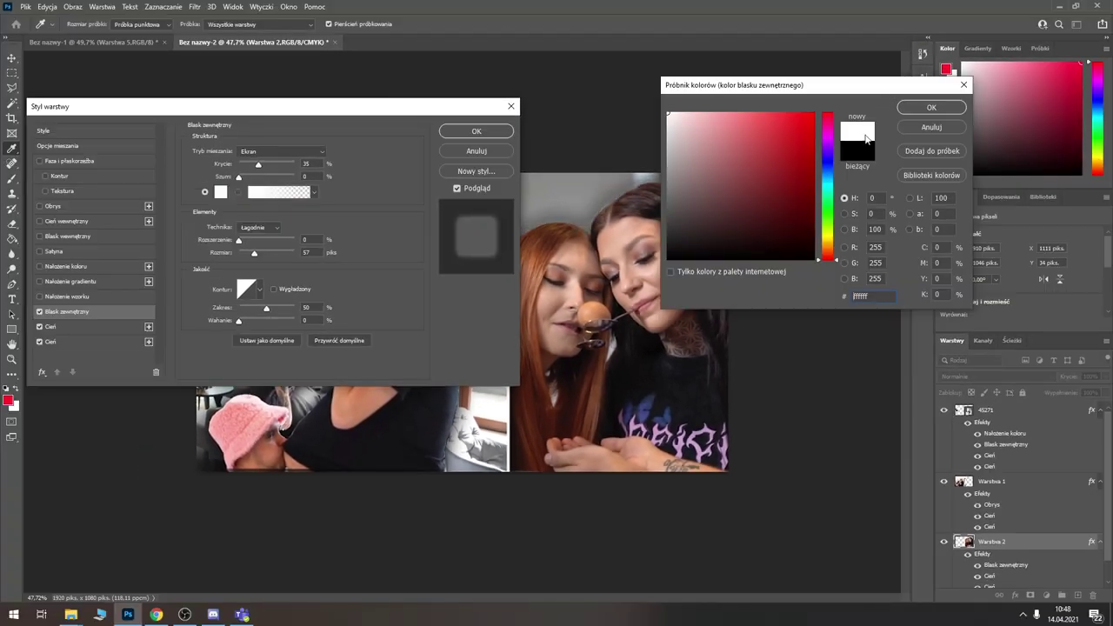
{"action": "type", "text": "000000"}
{"action": "left_click", "coordinate": [951, 113]}
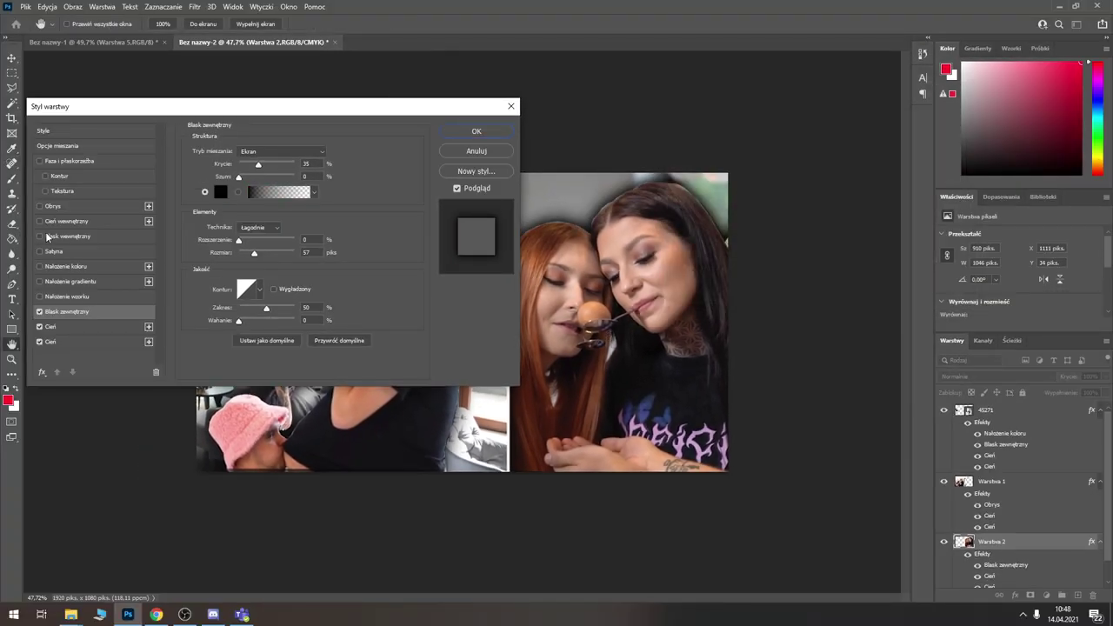
- Add a white (ffffff) Inner Glow and apply the layer style
{"action": "left_click", "coordinate": [70, 236]}
{"action": "left_click", "coordinate": [220, 192]}
{"action": "type", "text": "ffffff"}
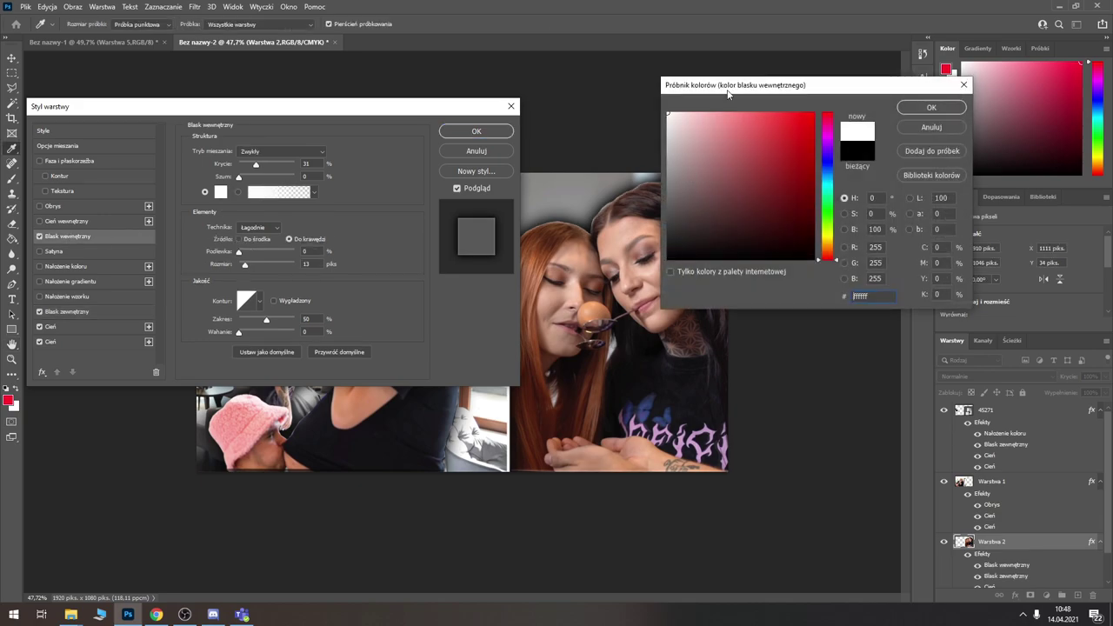
{"action": "left_click", "coordinate": [950, 113]}
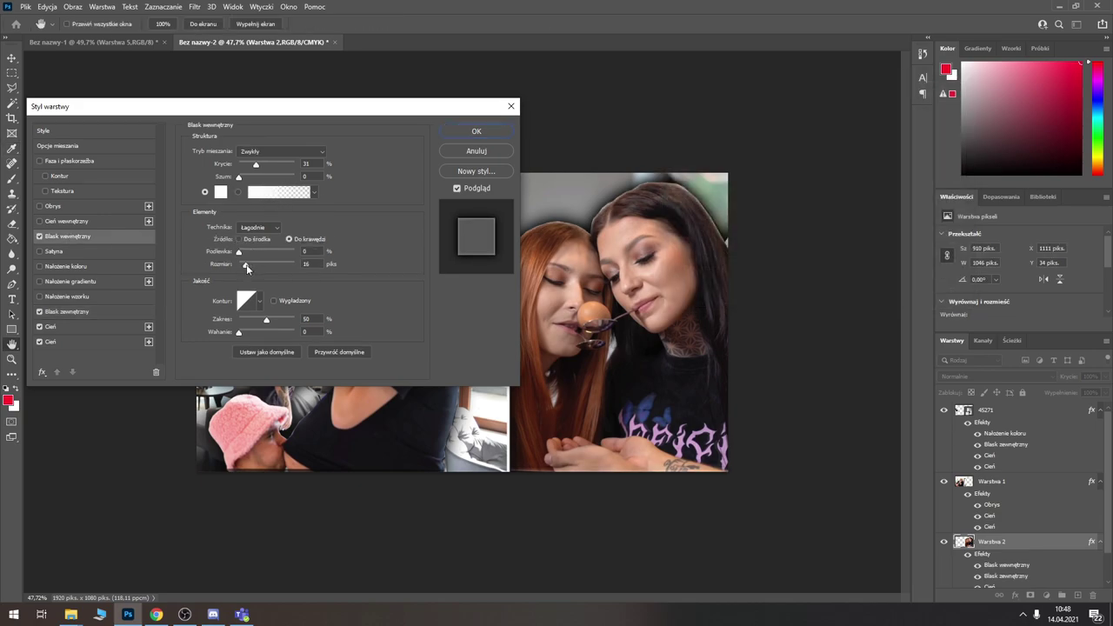
{"action": "left_click", "coordinate": [476, 131]}
- Inspect the photo edges, then brighten Warstwa 2 with Camera Raw Exposure +0.15
{"action": "key", "text": "e"}
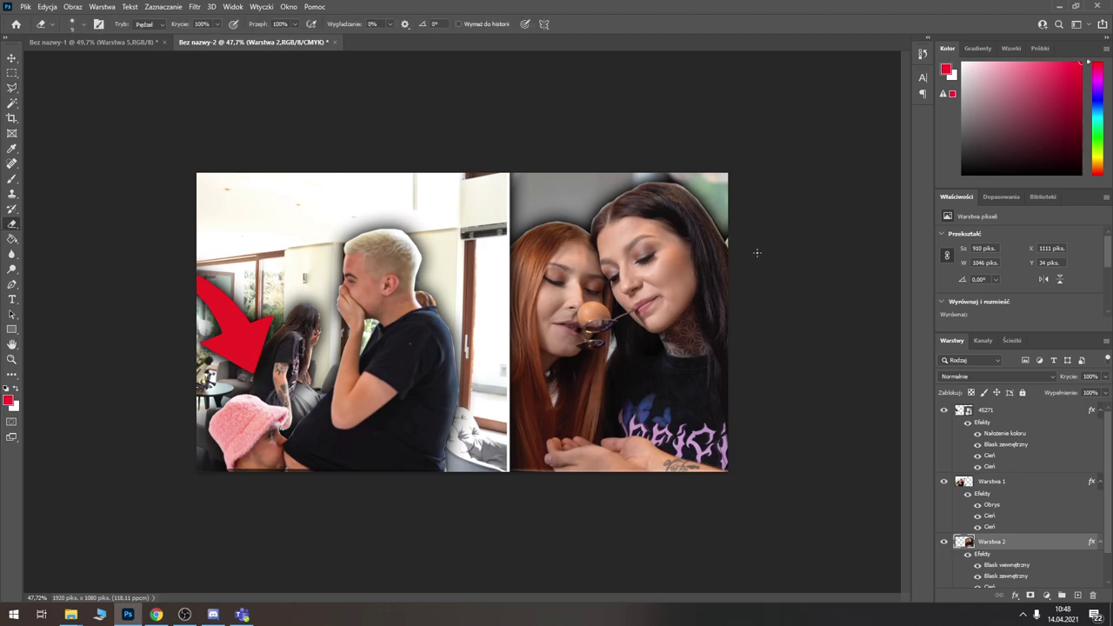
{"action": "scroll", "coordinate": [791, 437], "scroll_direction": "up", "scroll_amount": 2}
{"action": "scroll", "coordinate": [628, 195], "scroll_direction": "up", "scroll_amount": 4}
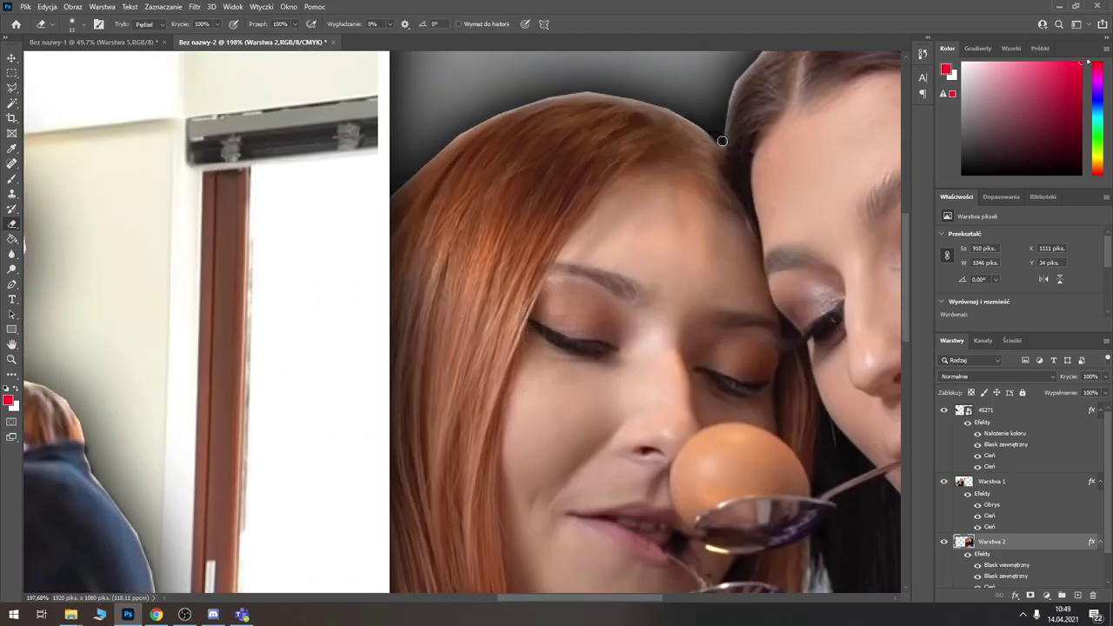
{"action": "scroll", "coordinate": [640, 99], "scroll_direction": "down", "scroll_amount": 5}
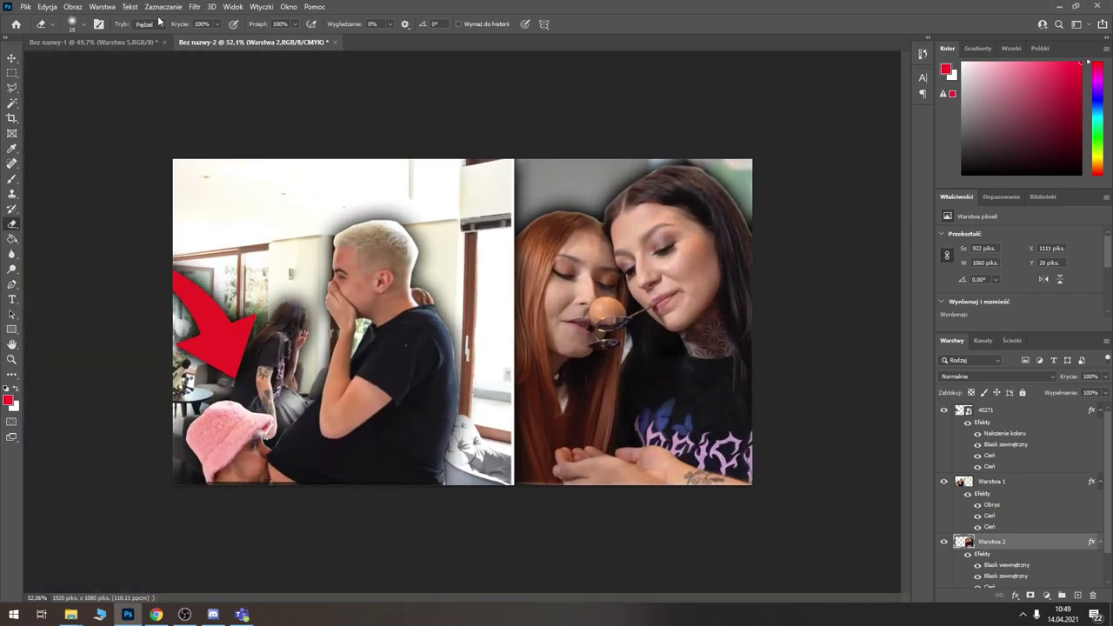
{"action": "left_click", "coordinate": [195, 7]}
{"action": "left_click", "coordinate": [242, 93]}
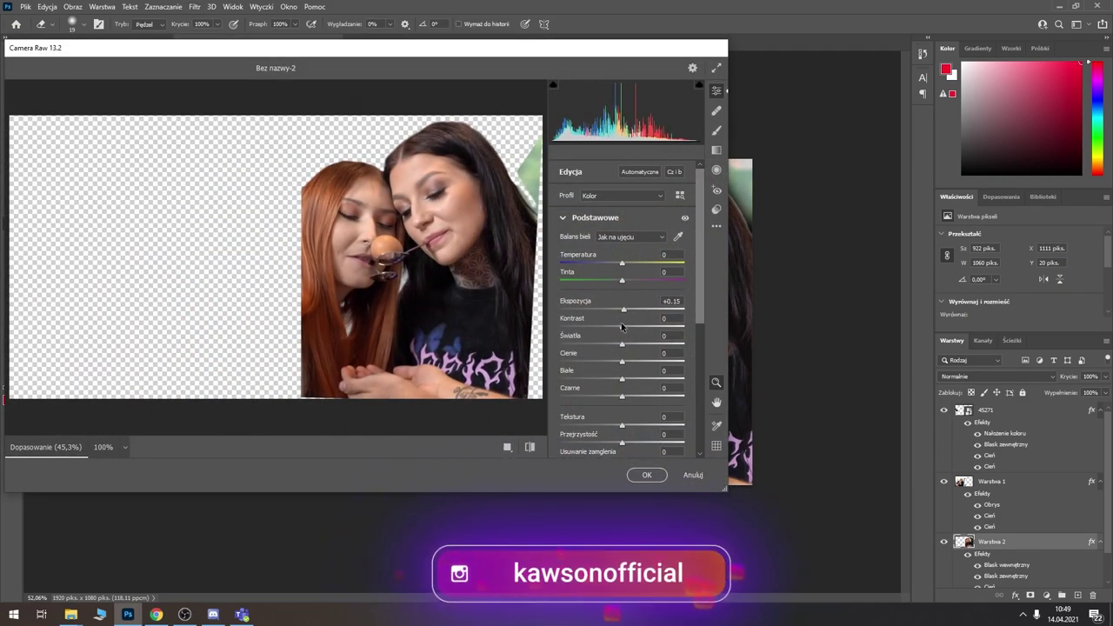
{"action": "left_click", "coordinate": [646, 475]}
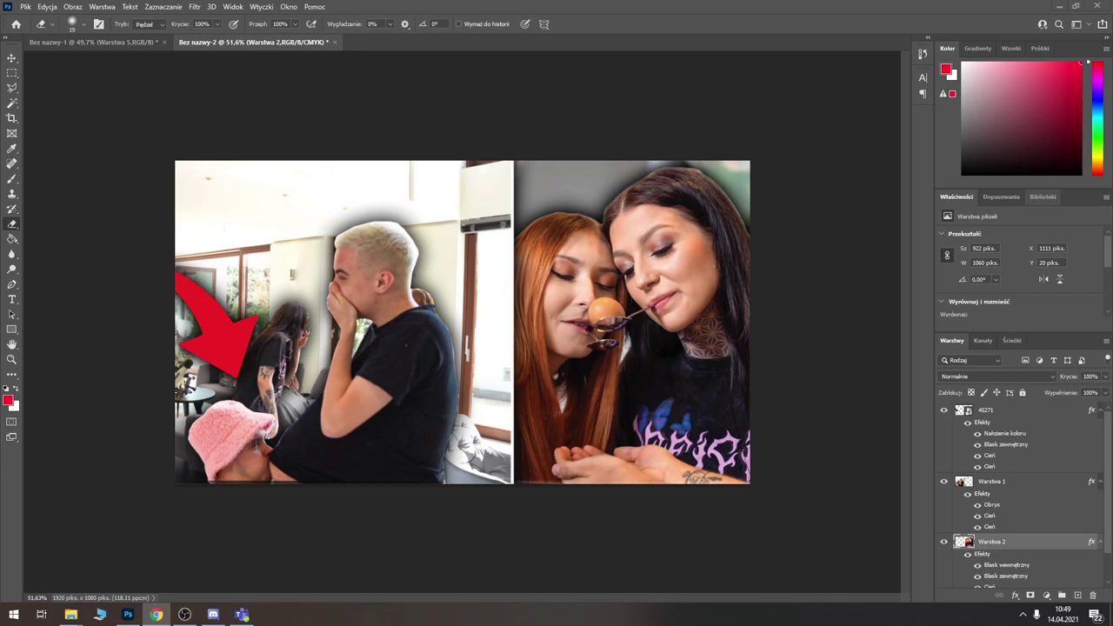
- Copy the Hush emoticon from Chrome's image search and paste it into Photoshop as Warstwa 3
{"action": "left_click", "coordinate": [156, 615]}
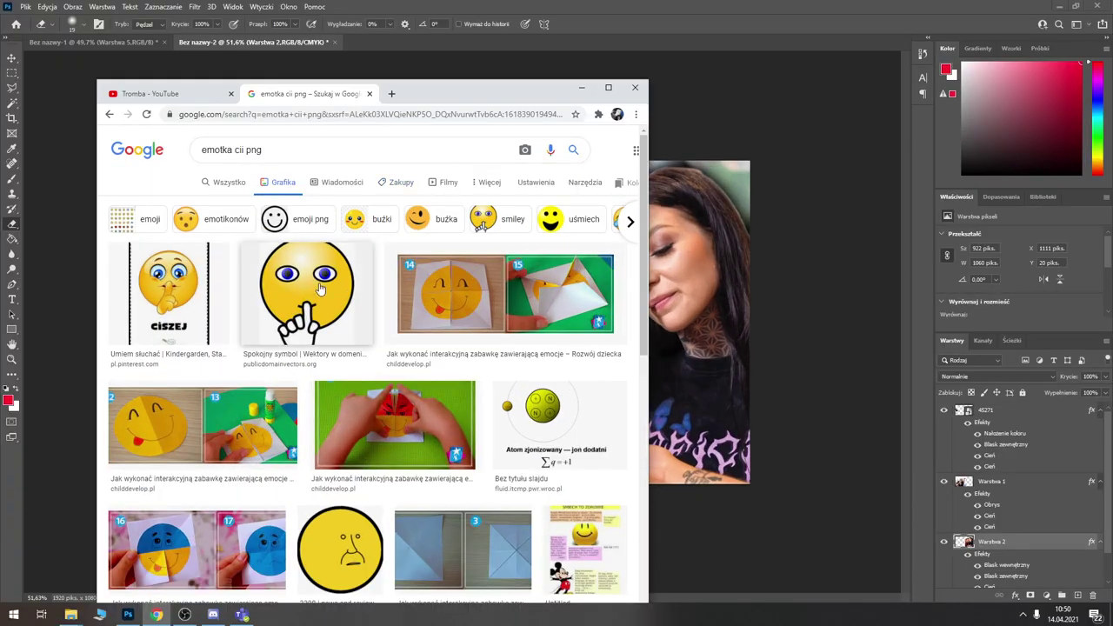
{"action": "left_click", "coordinate": [323, 296]}
{"action": "scroll", "coordinate": [516, 287], "scroll_direction": "down", "scroll_amount": 3}
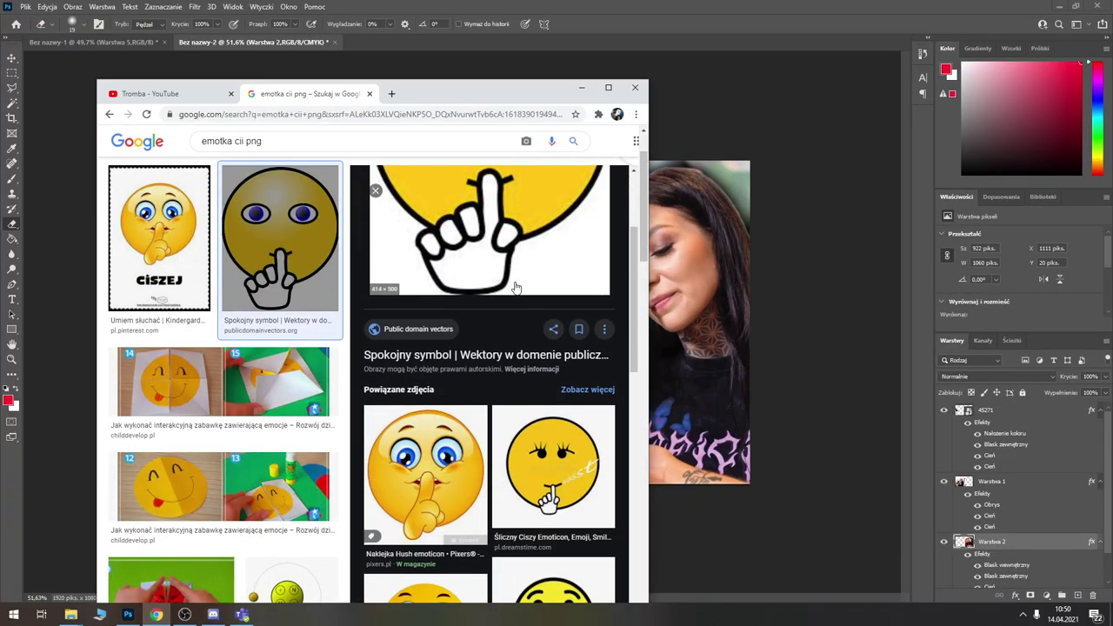
{"action": "left_click", "coordinate": [428, 441]}
{"action": "right_click", "coordinate": [503, 274]}
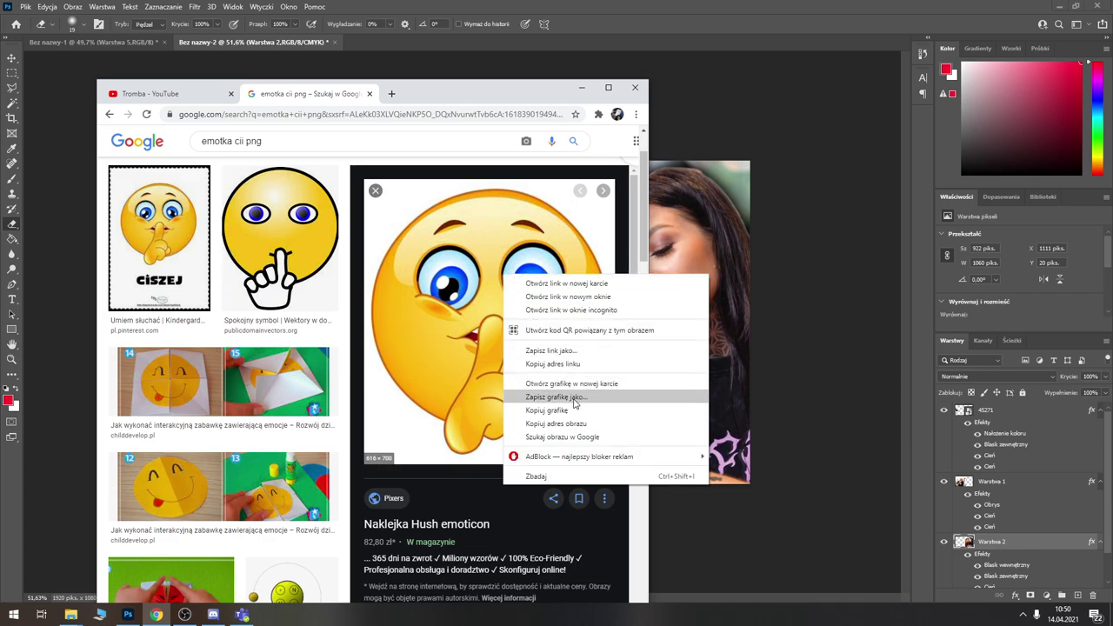
{"action": "left_click", "coordinate": [574, 398]}
{"action": "left_click", "coordinate": [584, 93]}
{"action": "key", "text": "ctrl+v"}
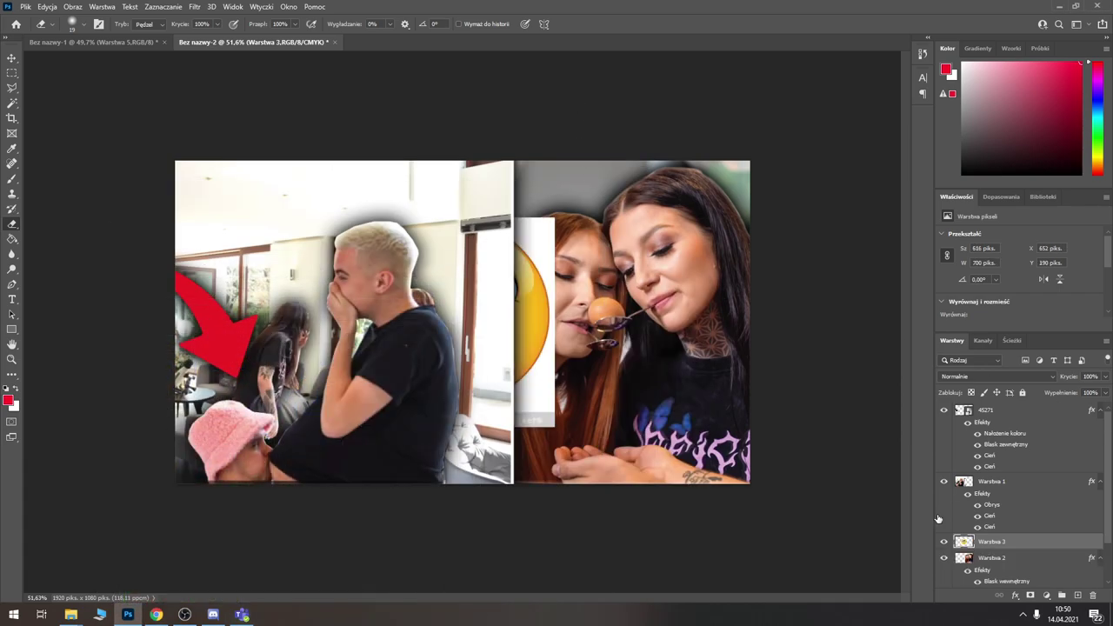
- Raise the emoji layer, shrink it to 204 × 230 px above the red-haired woman, add a drop shadow
{"action": "left_click_drag", "start_coordinate": [997, 471], "coordinate": [991, 407]}
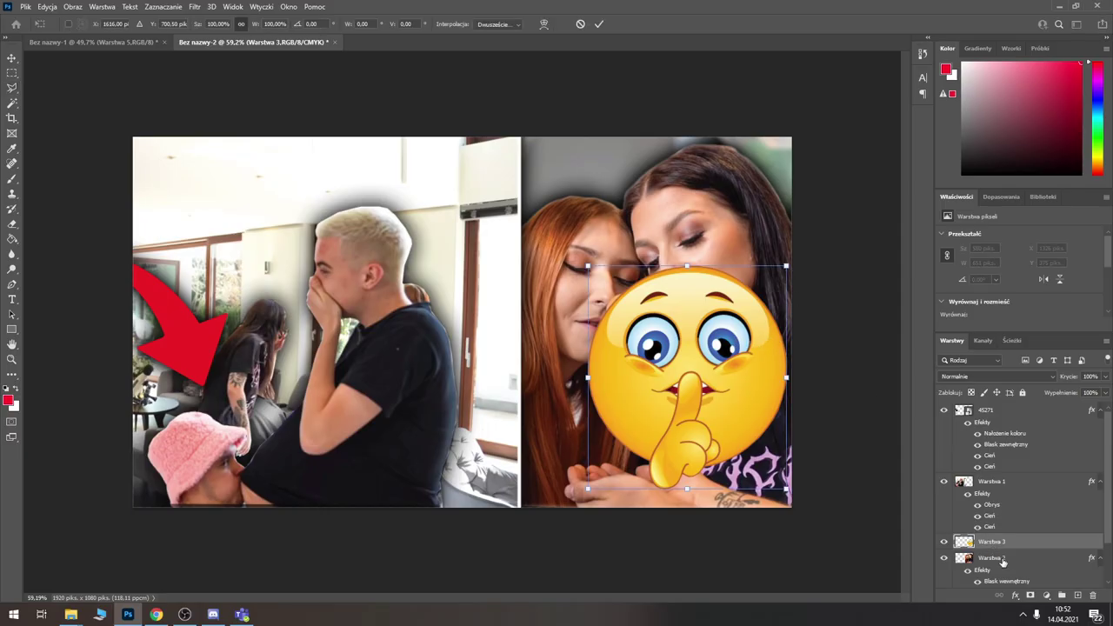
{"action": "scroll", "coordinate": [1022, 541], "scroll_direction": "down", "scroll_amount": 2}
{"action": "key", "text": "ctrl+t"}
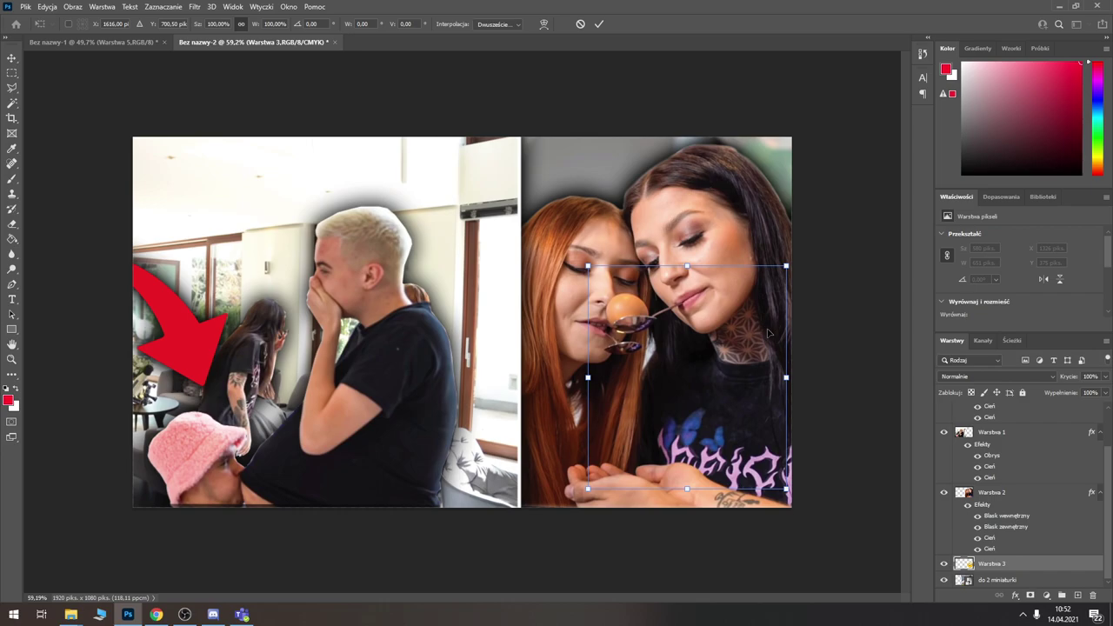
{"action": "left_click_drag", "start_coordinate": [632, 168], "coordinate": [621, 157]}
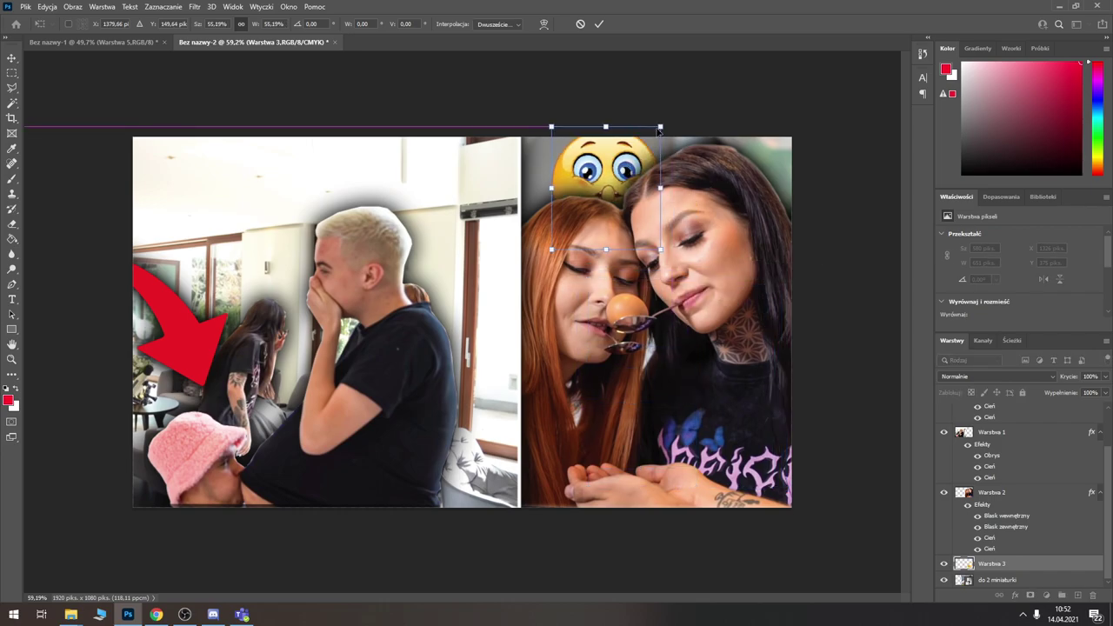
{"action": "mouse_move", "coordinate": [612, 205]}
{"action": "left_mouse_down"}
{"action": "mouse_move", "coordinate": [633, 137]}
{"action": "mouse_move", "coordinate": [670, 129]}
{"action": "left_mouse_up"}
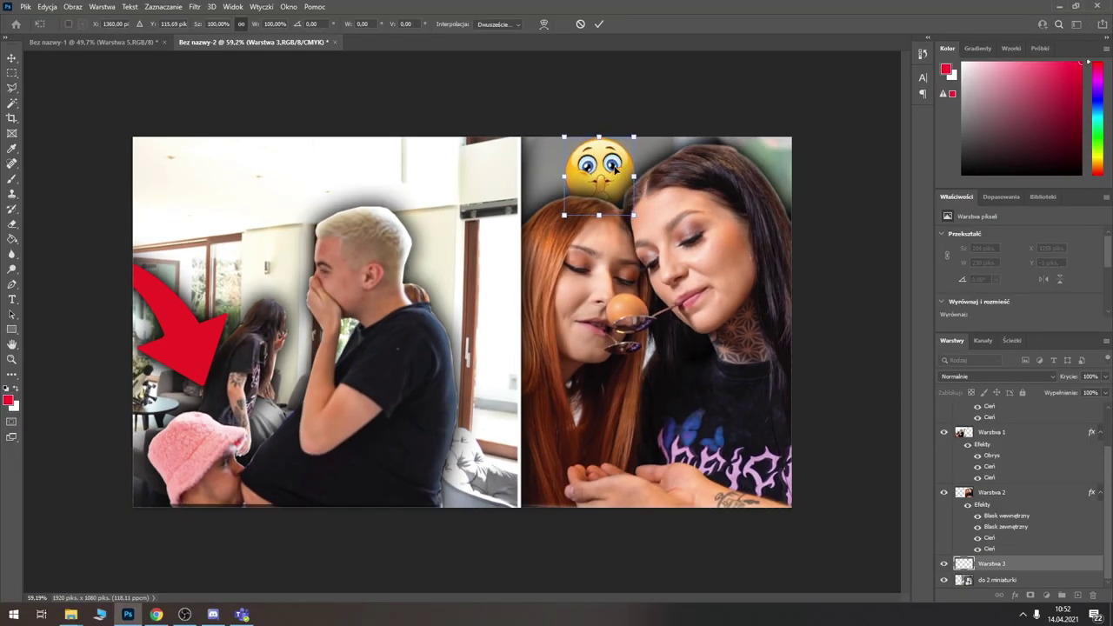
{"action": "double_click", "coordinate": [1036, 566]}
{"action": "left_click", "coordinate": [49, 341]}
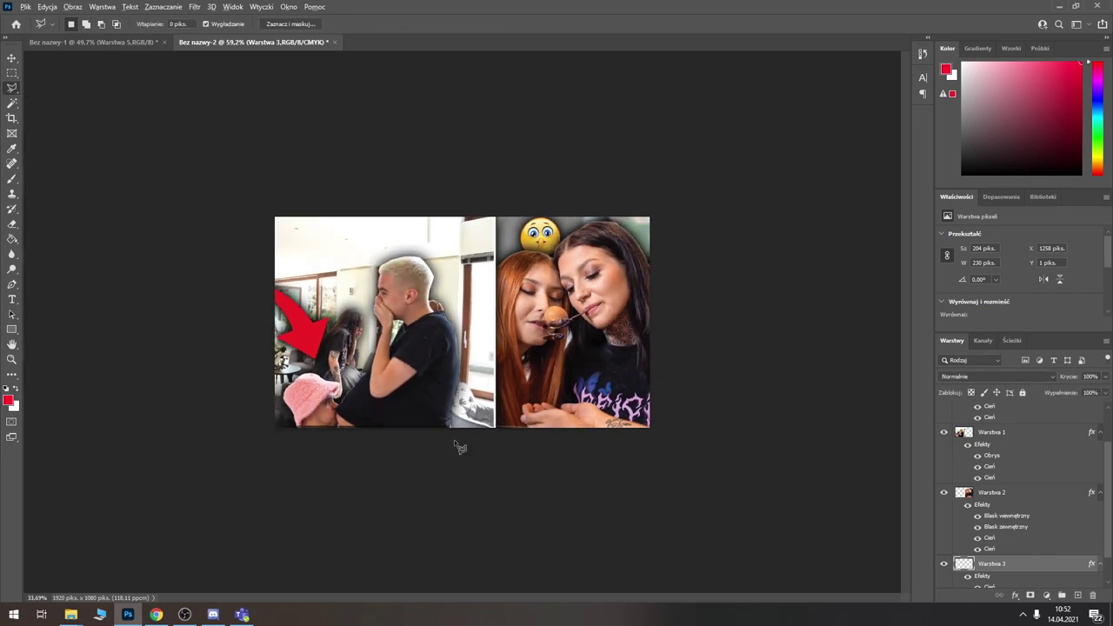
- Flatten the two-photo thumbnail into the single layer Warstwa 3, then minimize Photoshop to the desktop
{"action": "key", "text": "ctrl+minus"}
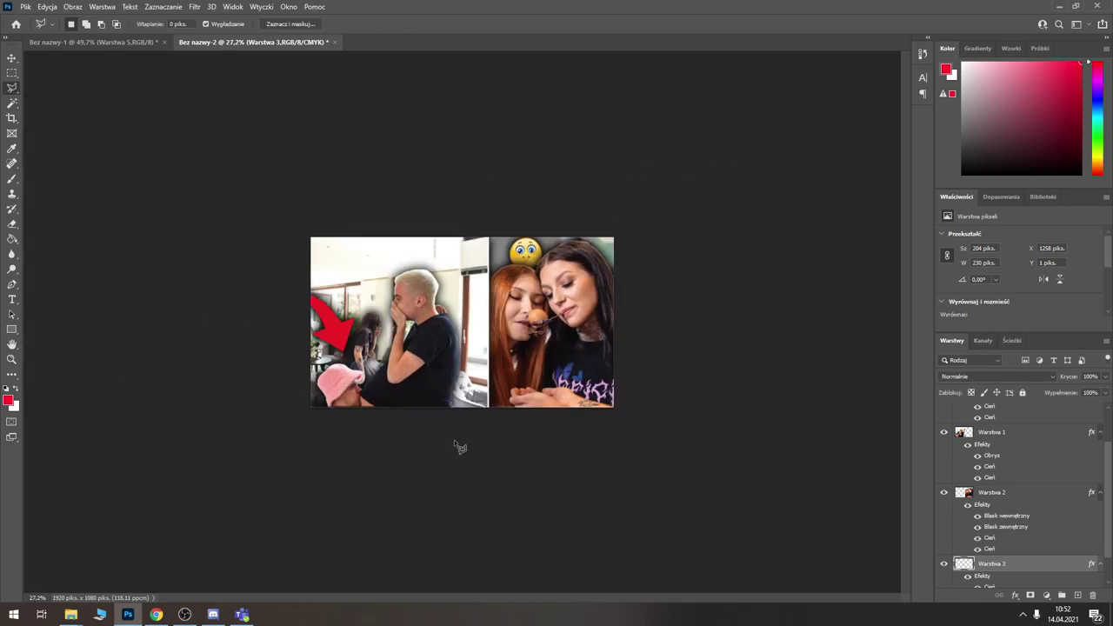
{"action": "right_click", "coordinate": [1055, 544]}
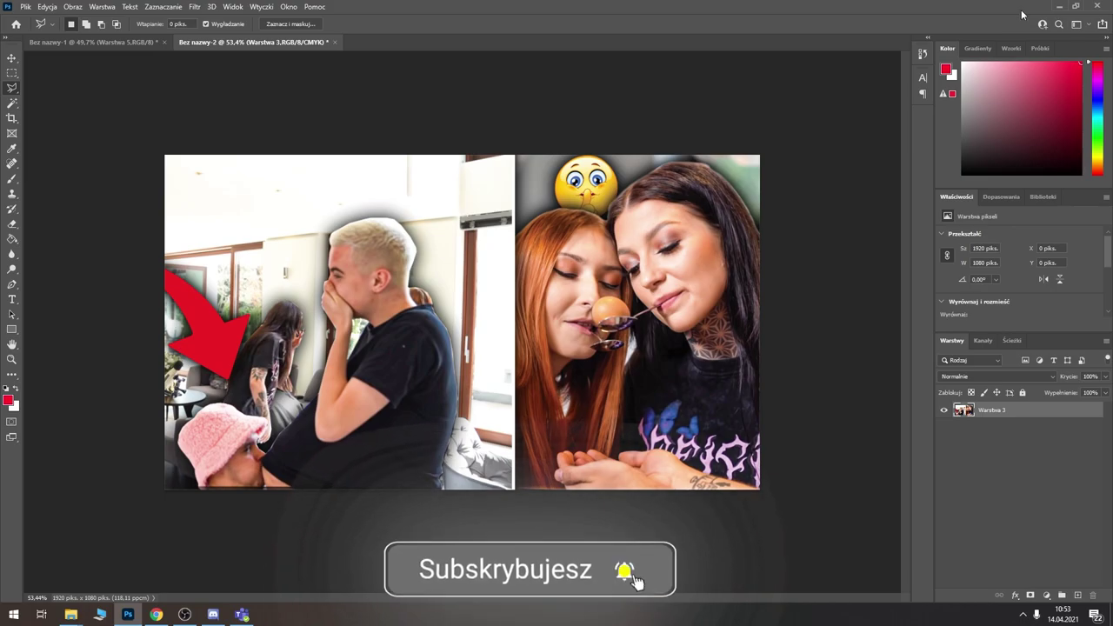
{"action": "left_click", "coordinate": [1059, 6]}
{"action": "right_click", "coordinate": [684, 313]}
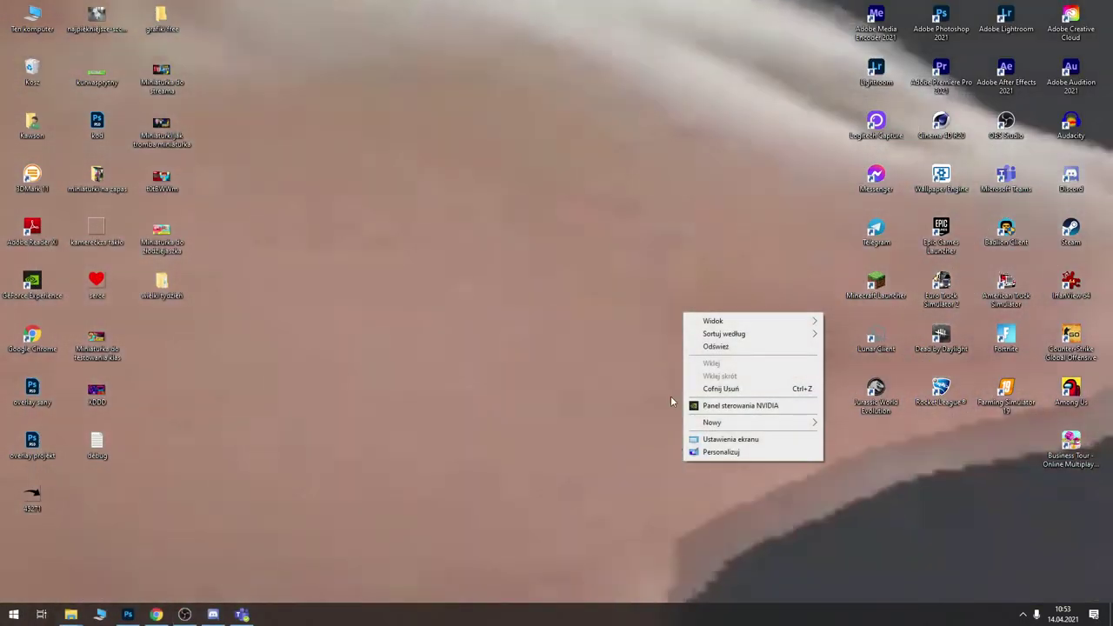